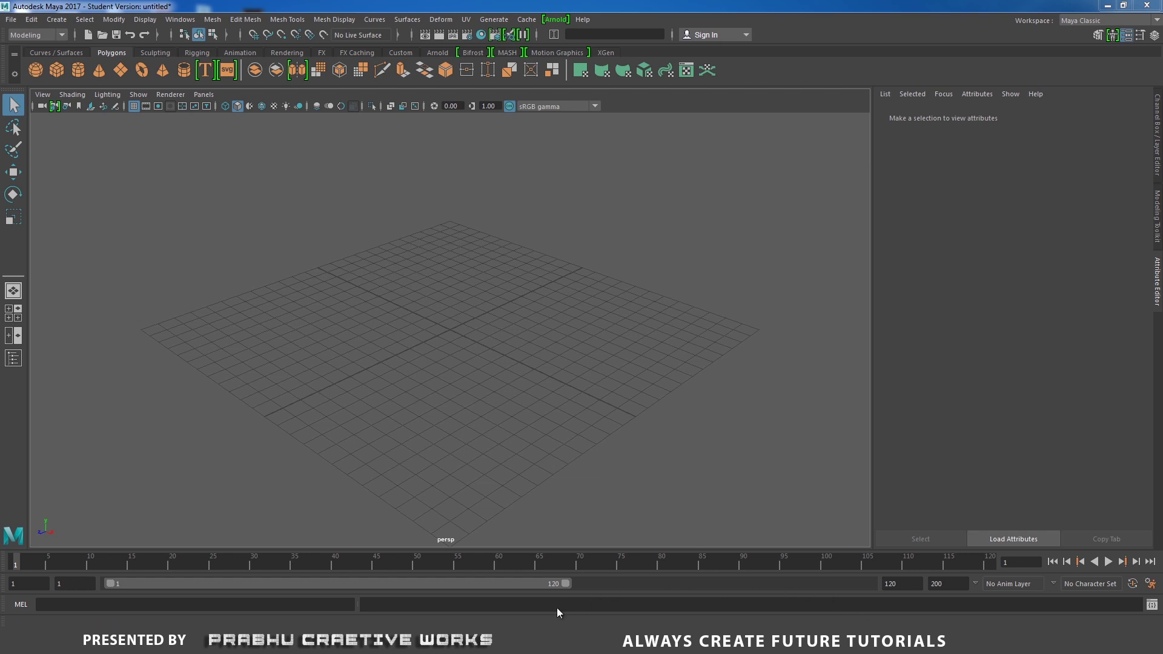
- Look through the red bucket reference photos in Windows Photo Viewer, rotating the sideways one upright
left_click(519, 640)
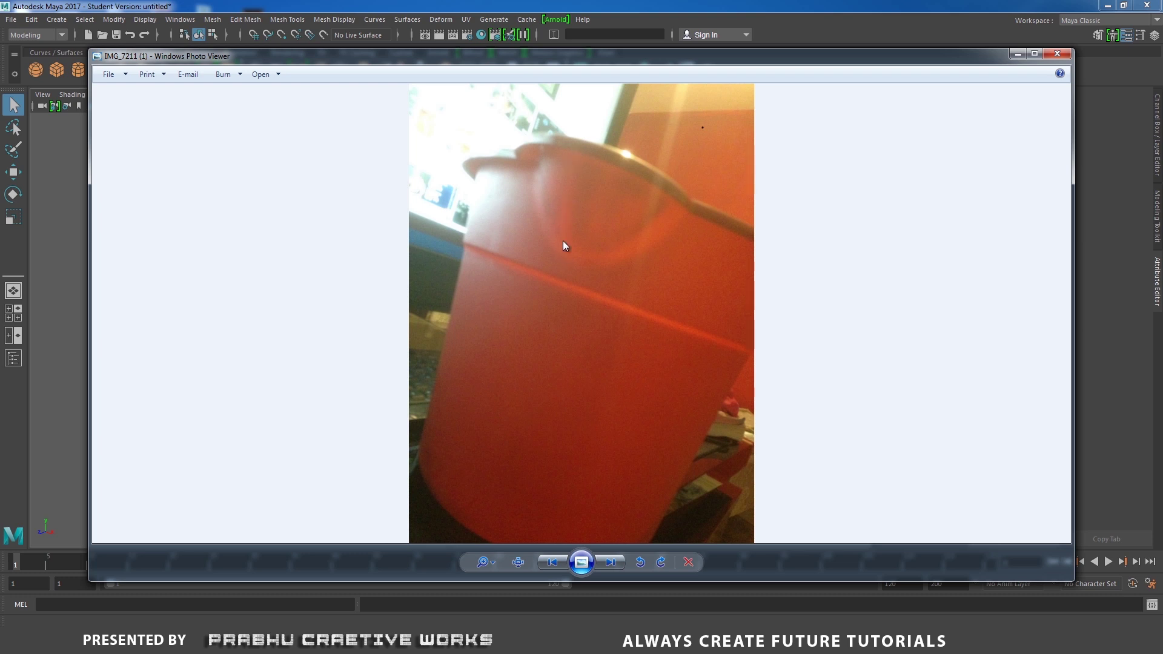
left_click(612, 565)
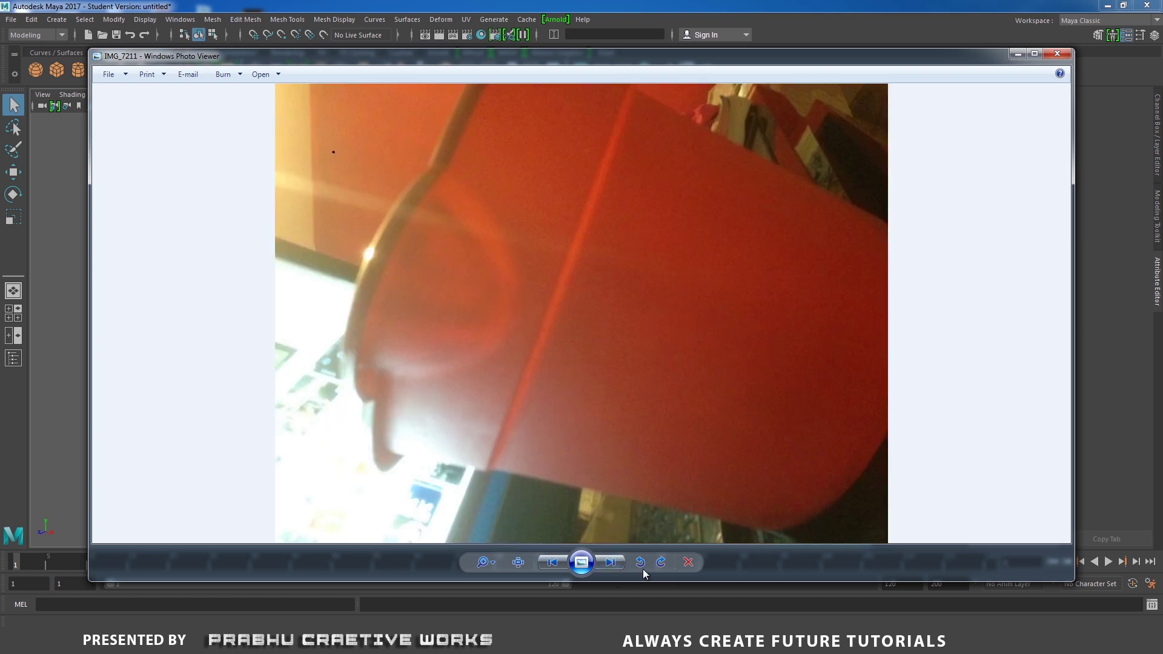
left_click(662, 563)
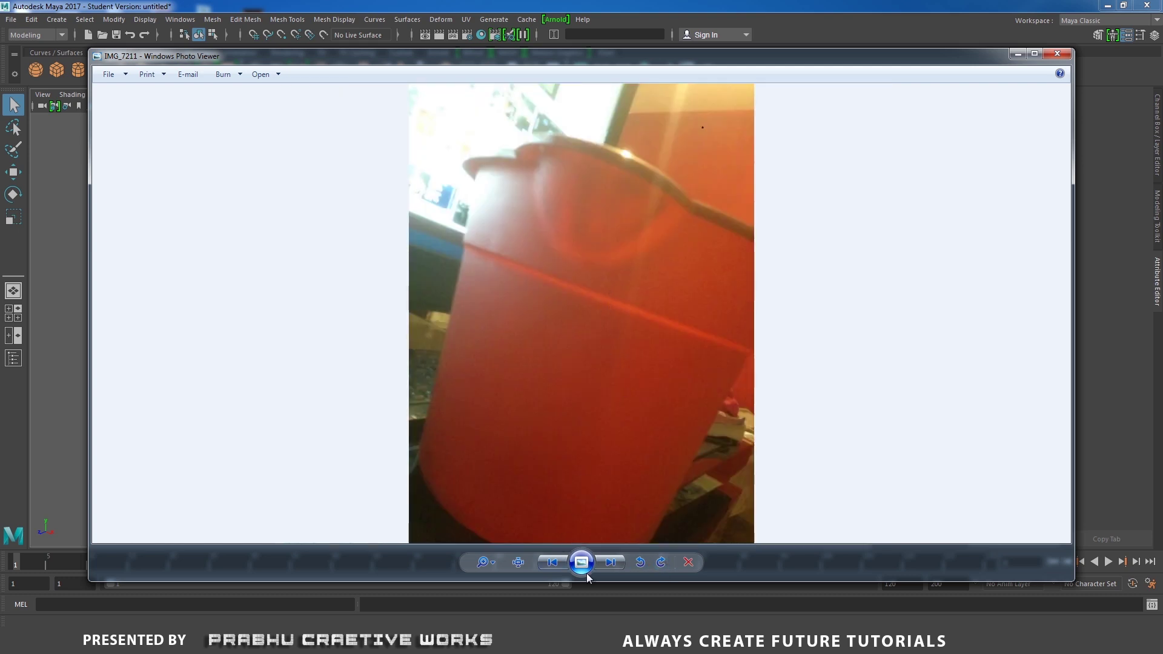
left_click(609, 565)
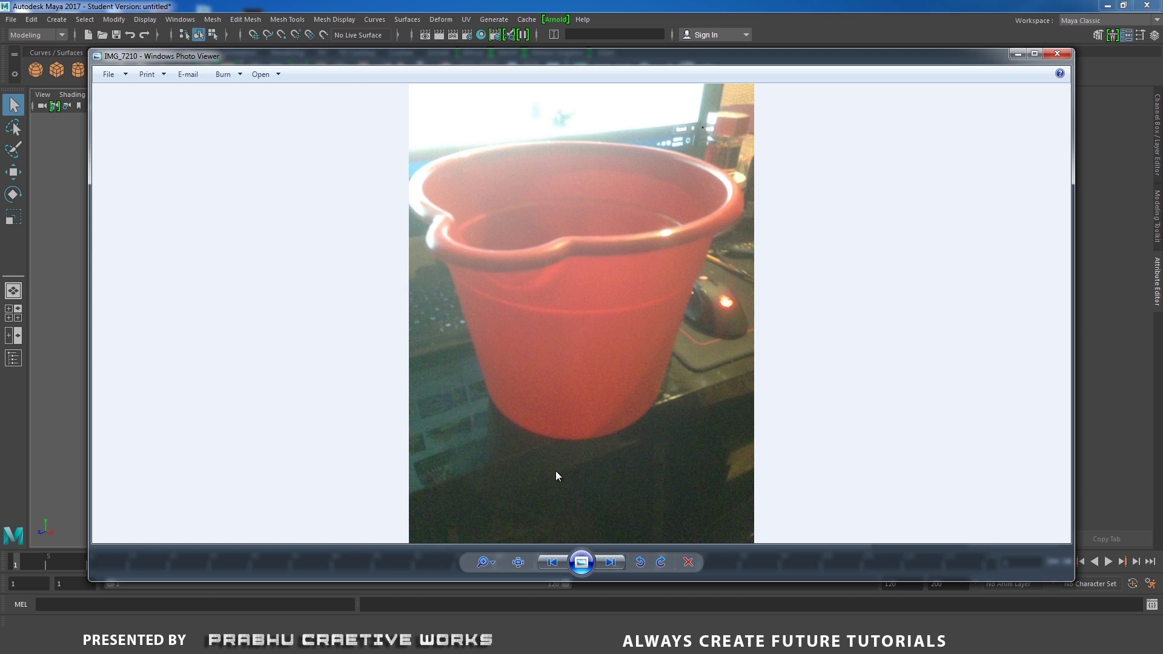
left_click(557, 557)
left_click(556, 558)
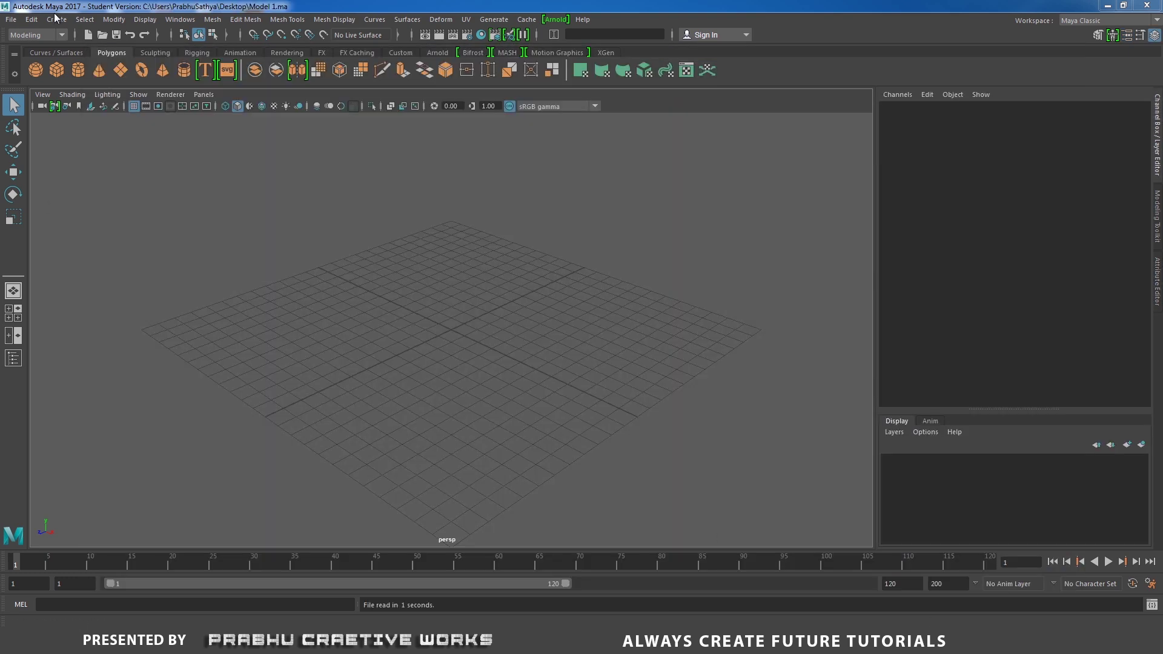
- Create a polygon cylinder at the origin and set its Subdivisions Axis to 32
left_click(56, 20)
mouse_move(133, 64)
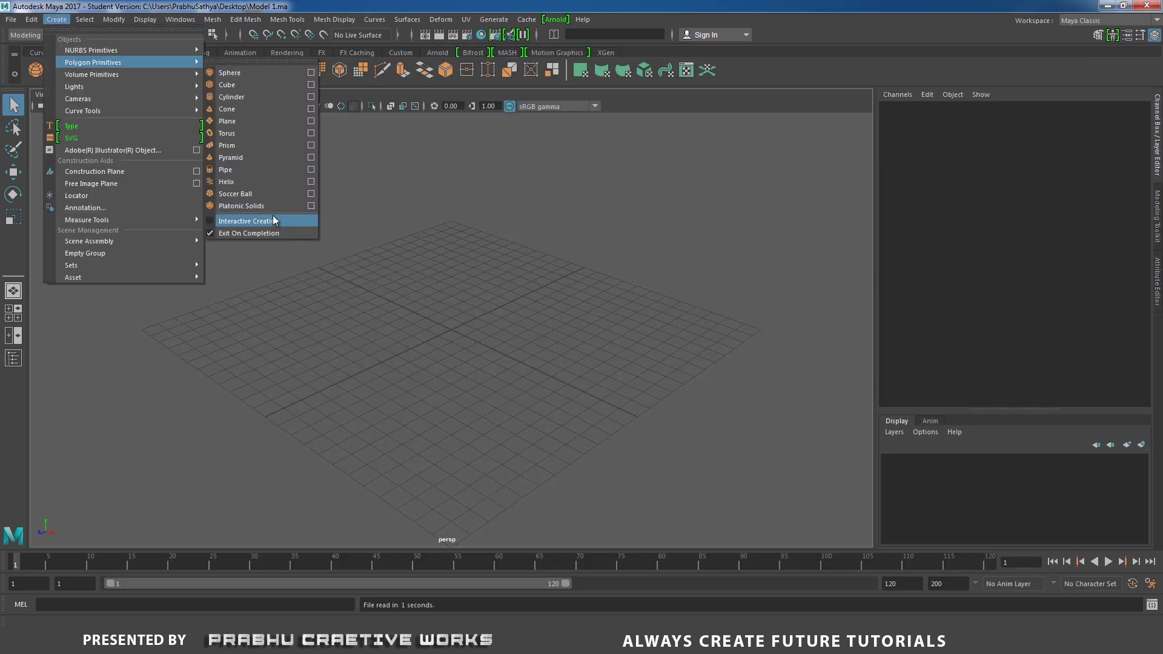
left_click(260, 97)
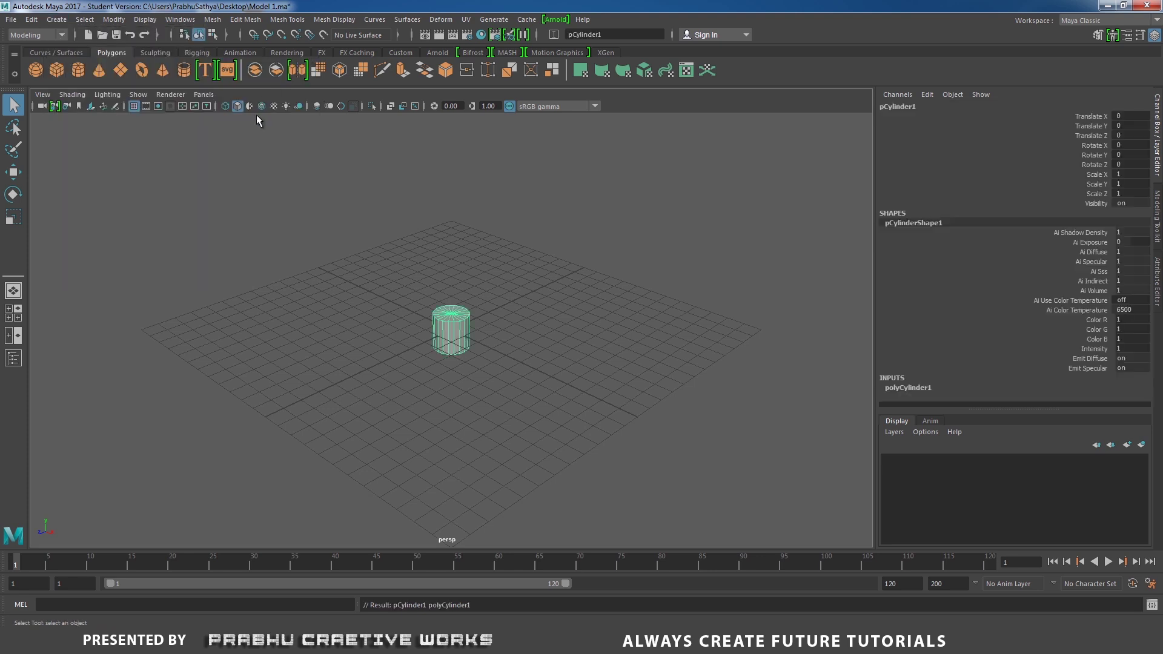
left_click_drag(426, 322, 502, 353, "alt")
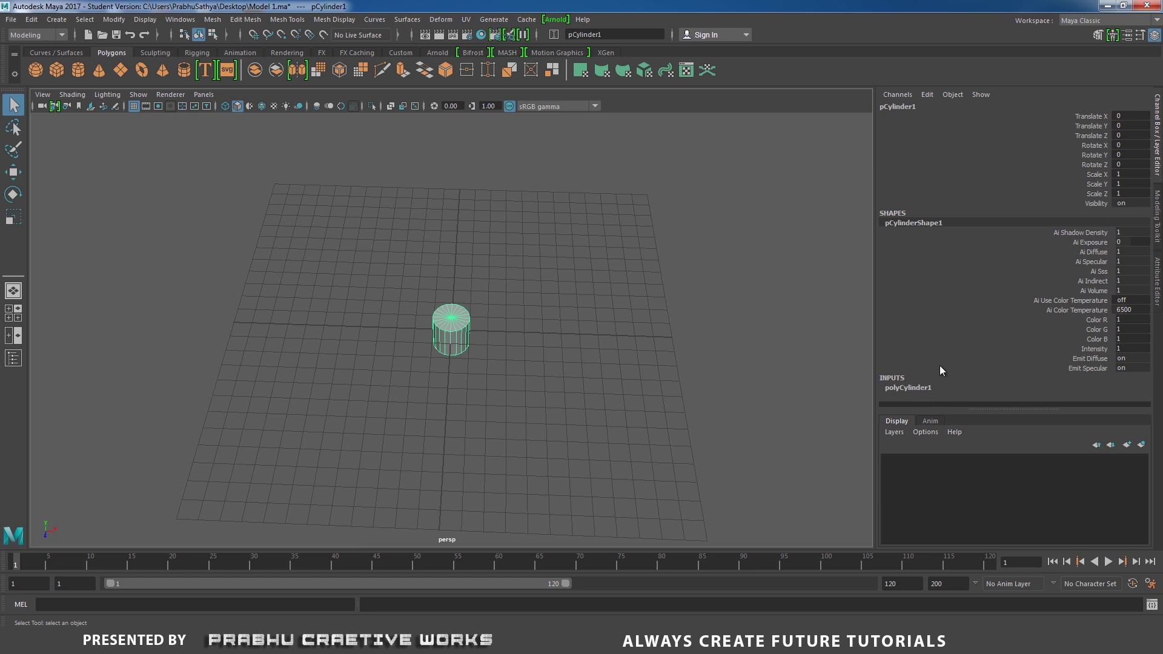
left_click(908, 388)
scroll(1086, 342, "down", 2)
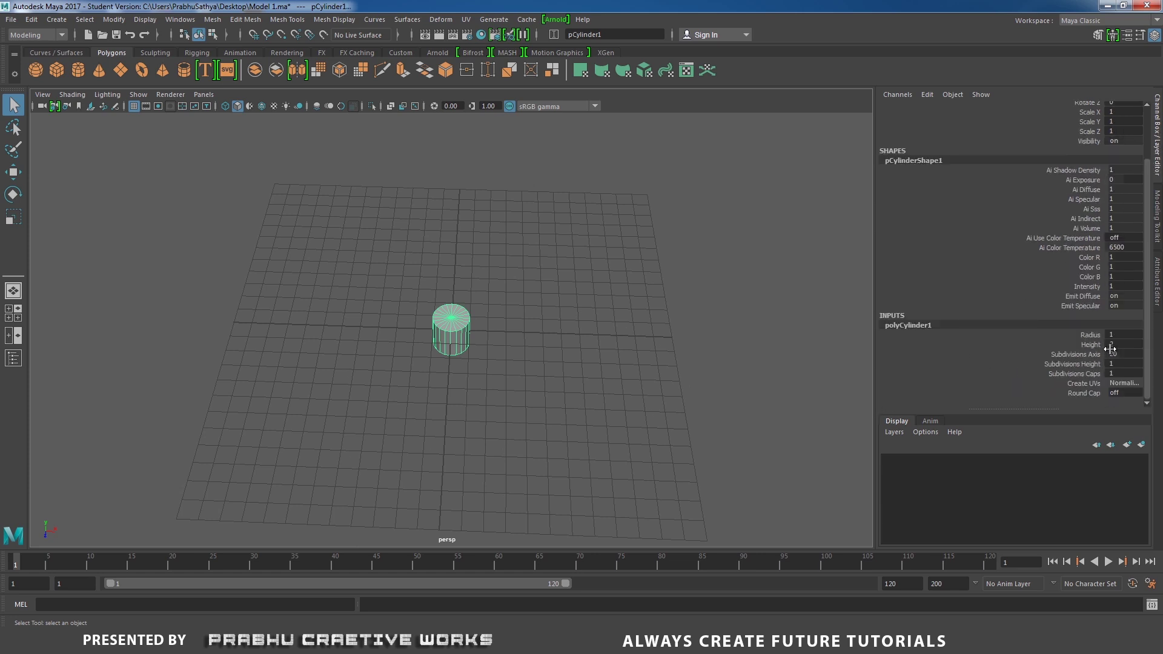
double_click(1113, 354)
type("32")
key("Return")
left_click(1092, 356)
- Scale the cylinder uniformly to about 5.787 and show it in wireframe in the front view
left_click(571, 343)
left_click(454, 326)
left_click_drag(449, 323, 605, 200, "alt")
key("r")
key("space")
left_click_drag(629, 237, 634, 274)
right_click_drag(646, 291, 310, 271, "alt")
middle_click_drag(453, 330, 466, 369, "alt")
key("4")
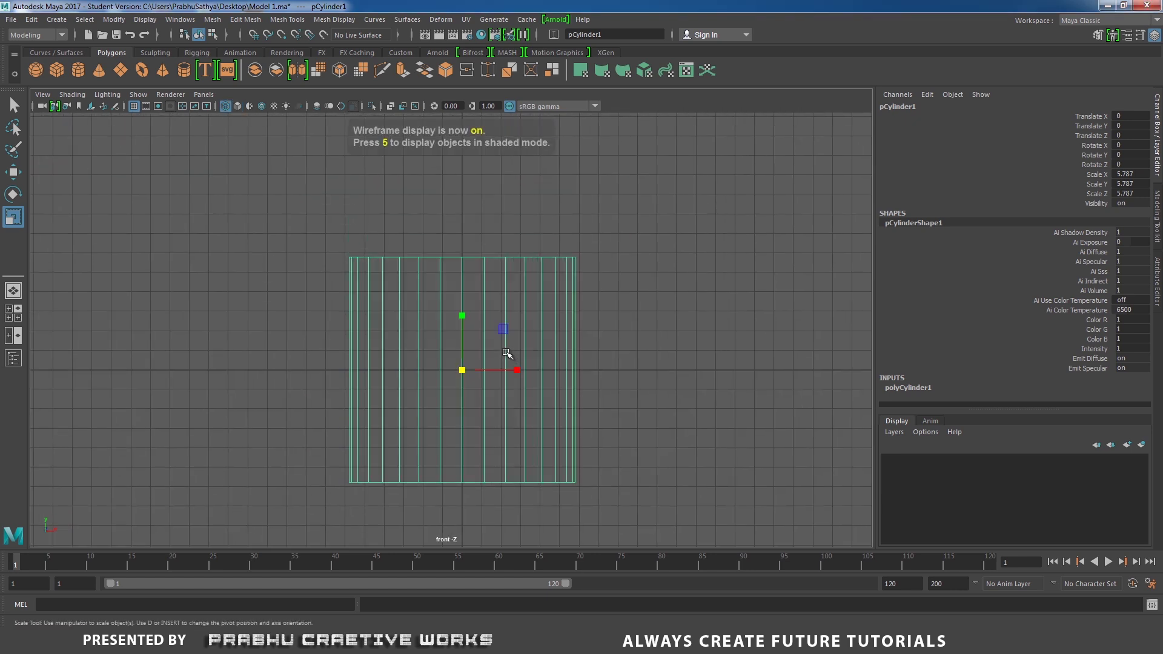
- Move the cylinder up to about 5.798 in Translate Y so its base rests on the grid
key("w")
scroll(424, 333, "down", 2)
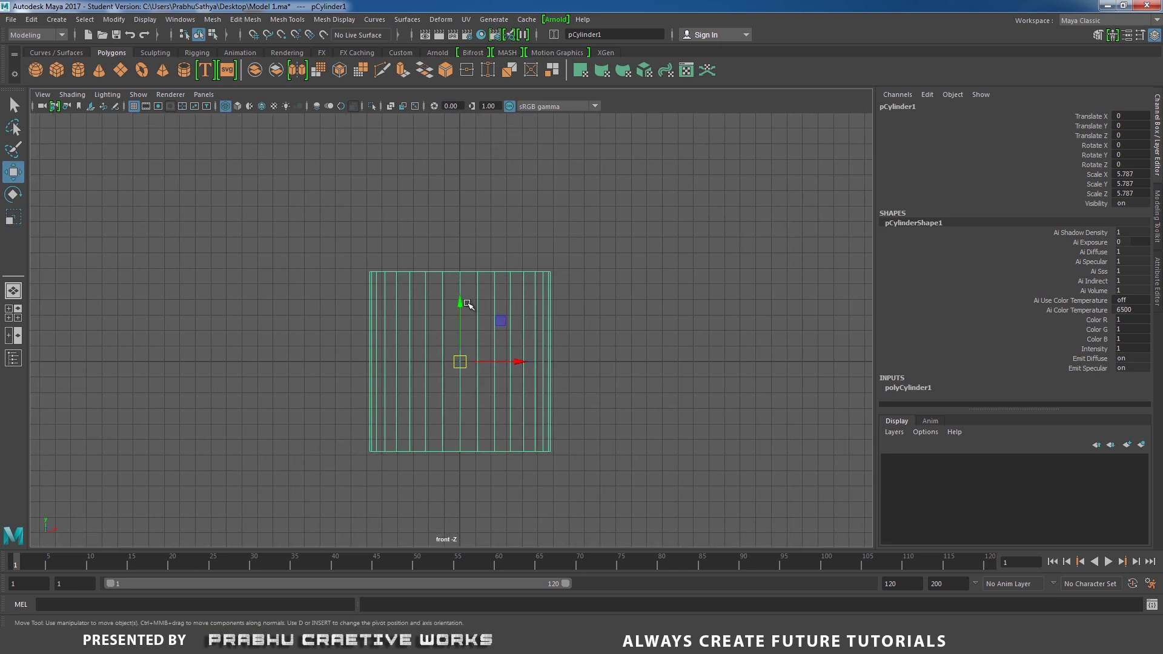
left_click_drag(467, 304, 456, 233)
left_click_drag(460, 272, 457, 210)
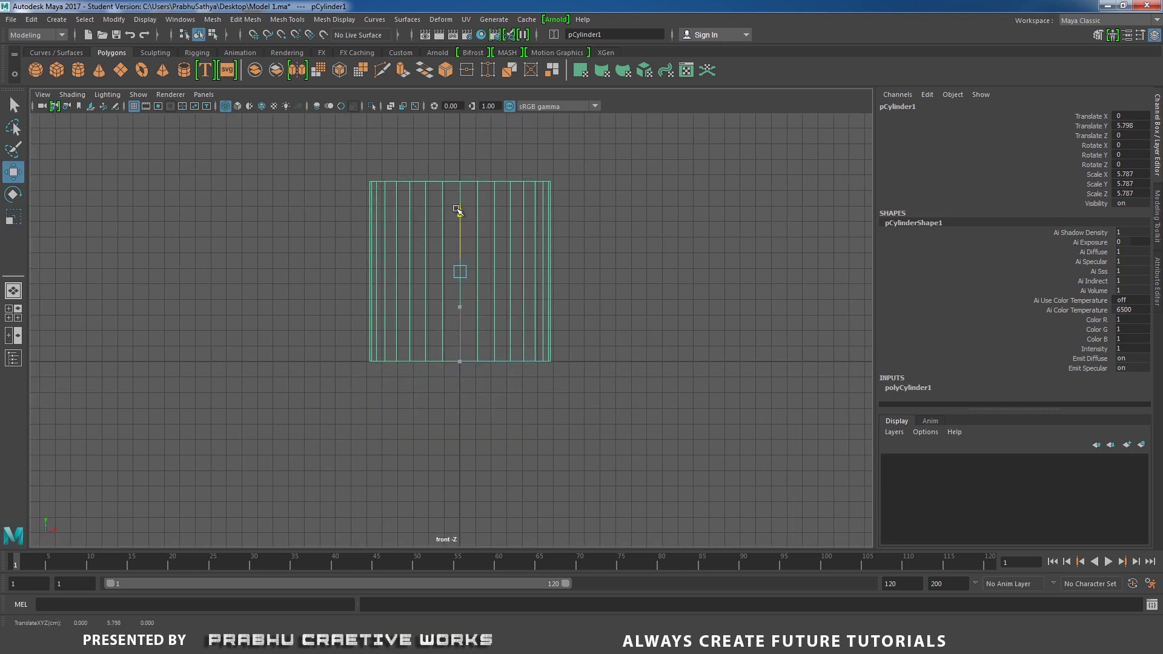
- Raise the cylinder's top vertices along Y to make the body taller
right_click_drag(491, 182, 450, 183)
middle_click_drag(485, 232, 484, 297, "alt")
left_click_drag(338, 216, 572, 266)
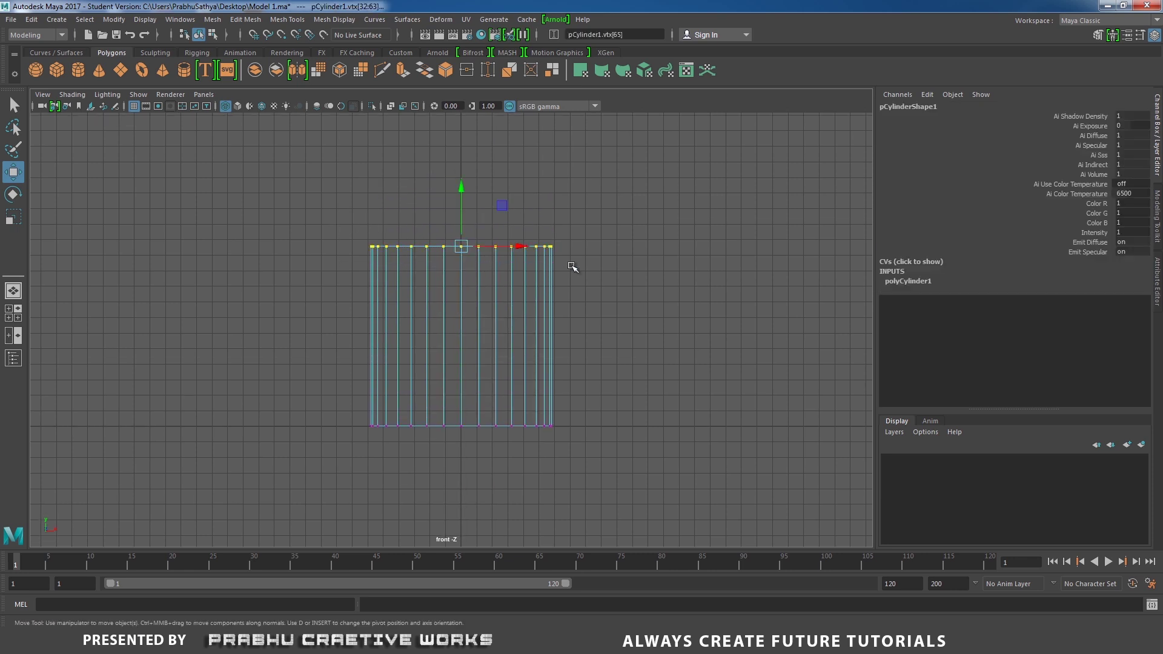
left_click_drag(461, 187, 462, 140)
- Scale the cylinder's bottom vertices slightly inward to taper the body toward the base
right_click_drag(567, 266, 664, 260, "alt")
right_click_drag(586, 205, 549, 203)
middle_click_drag(275, 356, 275, 333, "alt")
left_click_drag(282, 358, 707, 498)
middle_click_drag(666, 337, 685, 284, "alt")
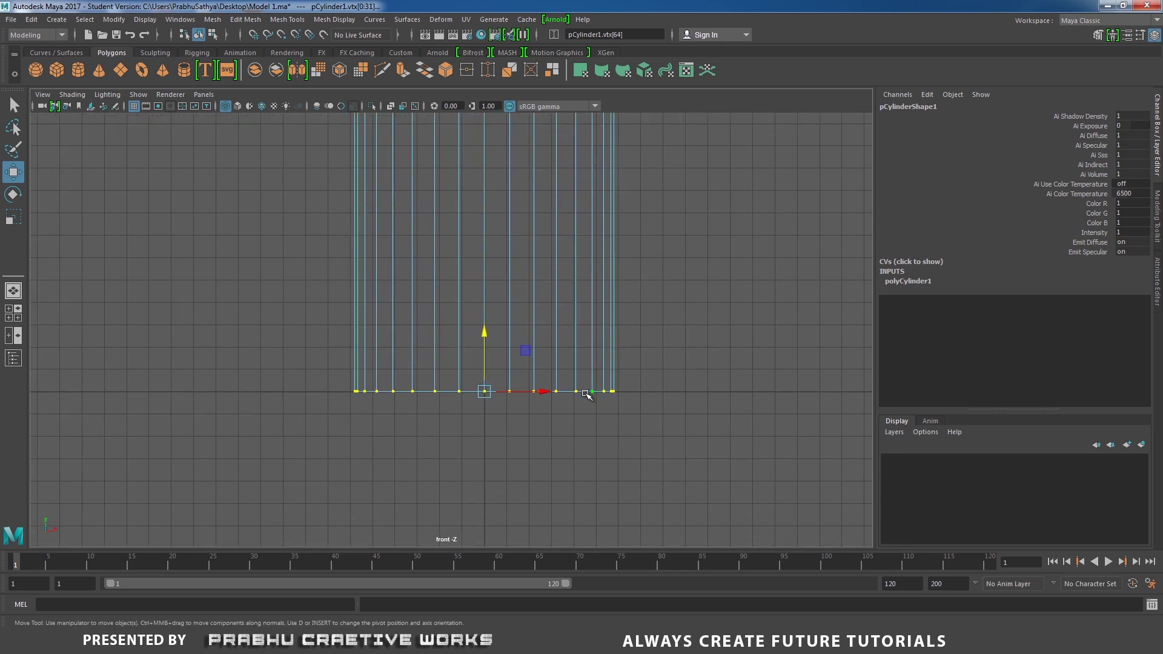
key("r")
left_click_drag(484, 393, 466, 401)
middle_click_drag(618, 327, 623, 446, "alt")
- Insert two closely spaced horizontal edge loops around the upper part of the tapered body
right_click_drag(517, 254, 604, 261)
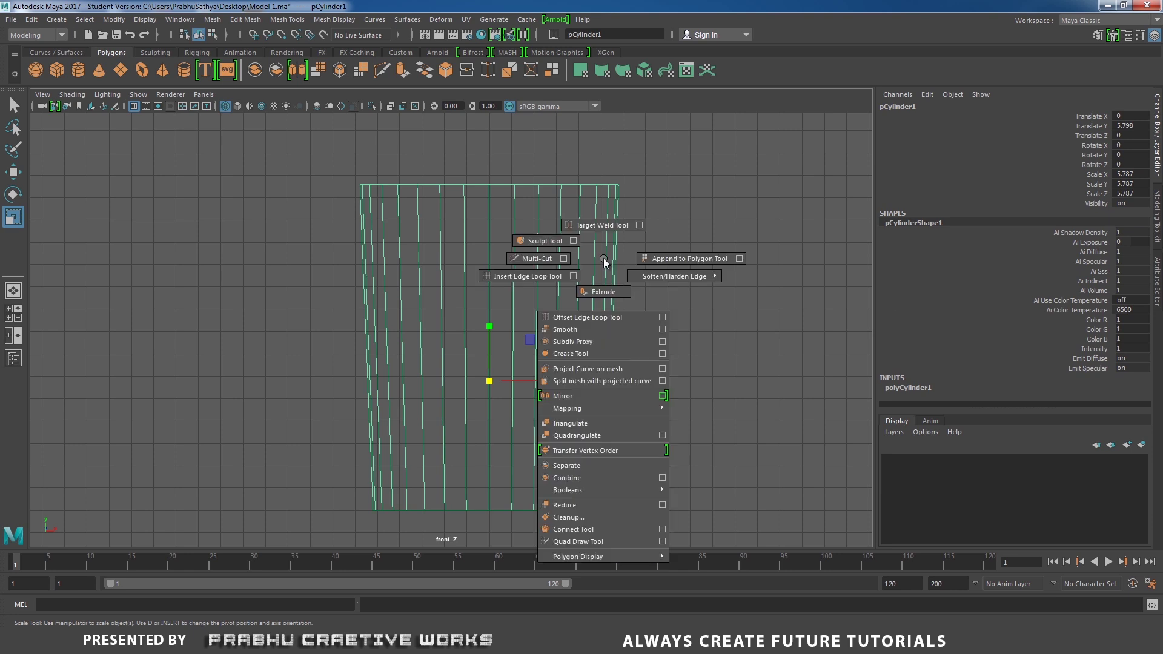
right_click_drag(601, 258, 573, 276, "shift")
left_click(331, 149)
left_click(421, 128)
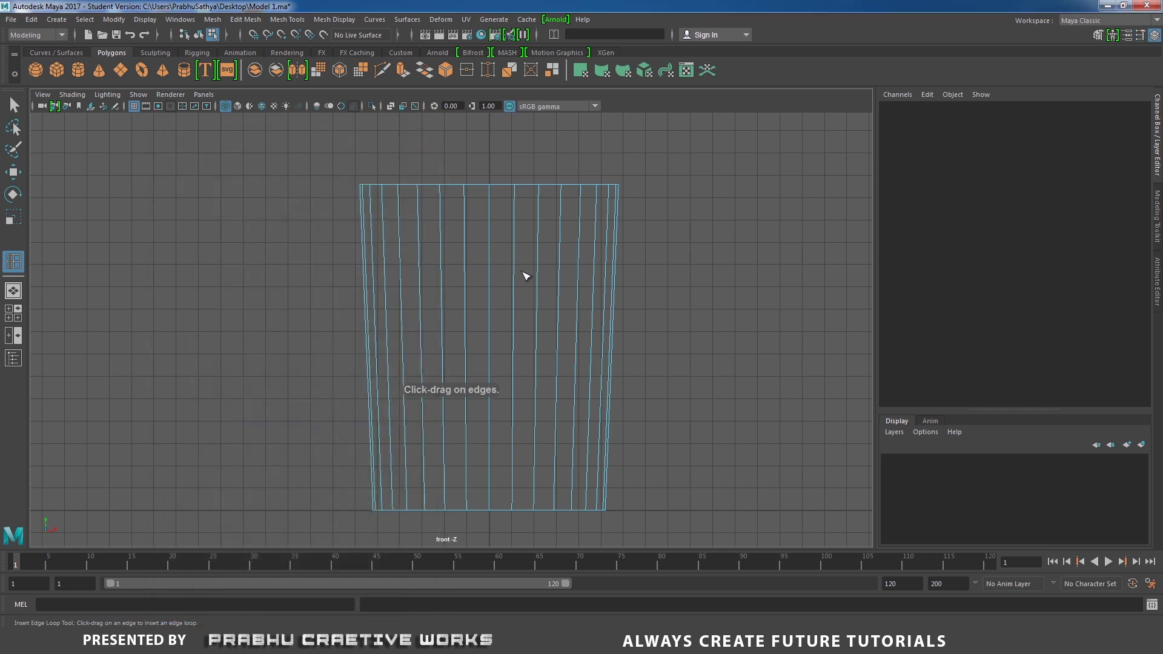
left_click_drag(540, 285, 594, 280)
scroll(722, 361, "up", 5)
scroll(517, 283, "down", 3)
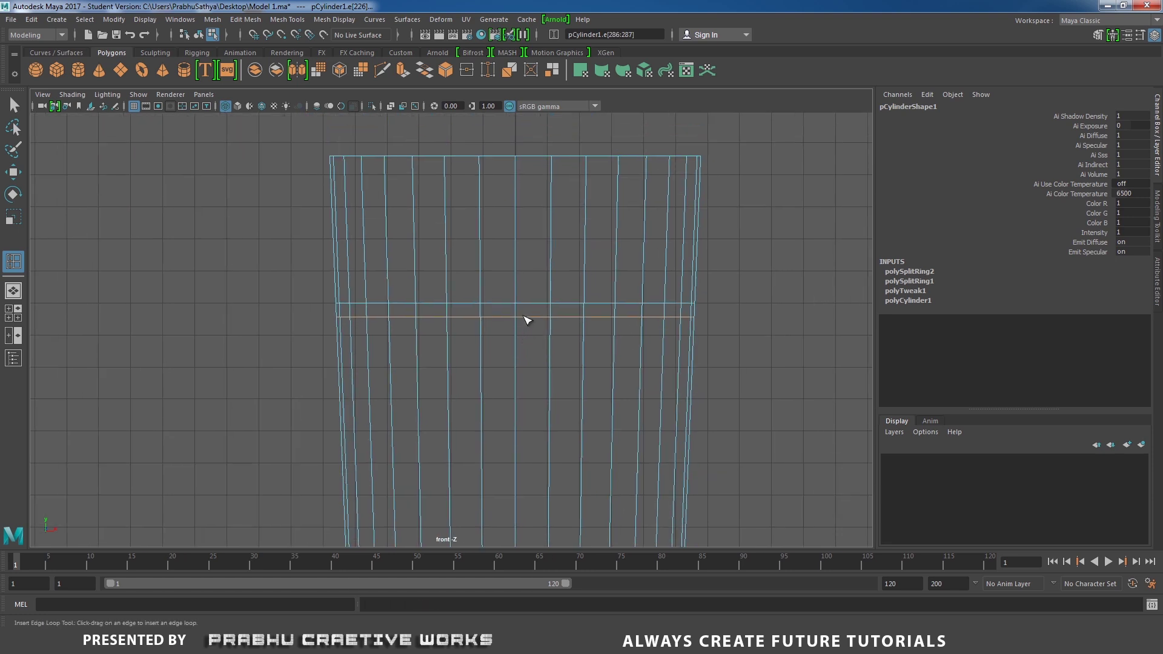
- Scale the upper new edge loop and the top rim outward together, lower them slightly, and return to object mode in shaded perspective
key("w")
double_click(495, 303)
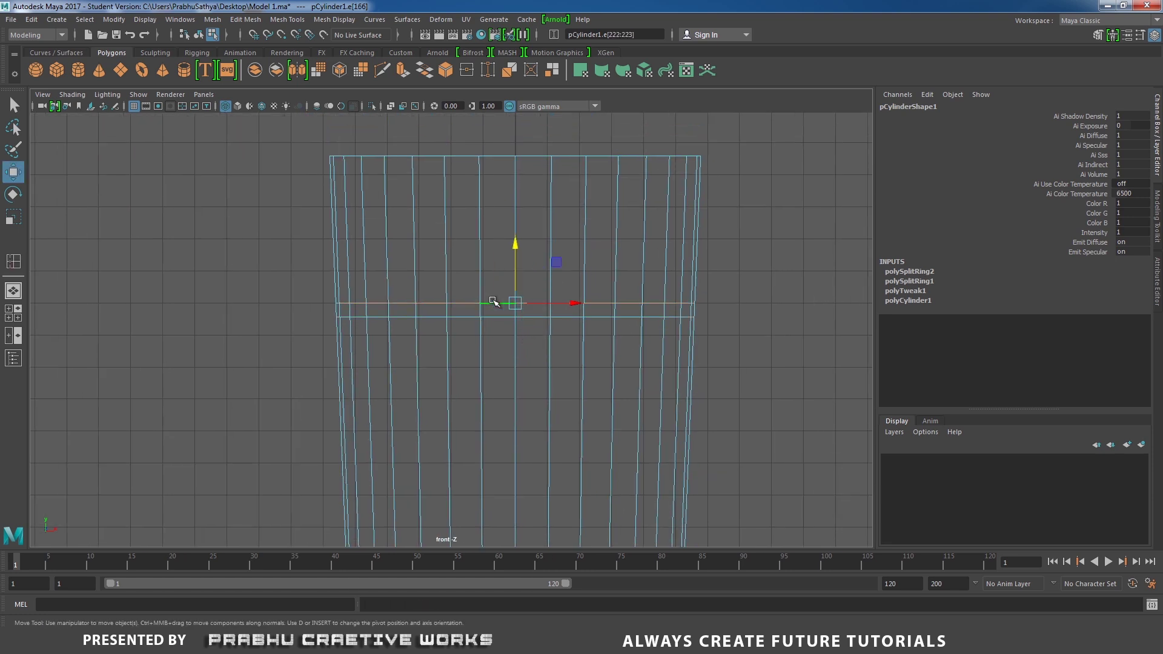
double_click(489, 157, "shift")
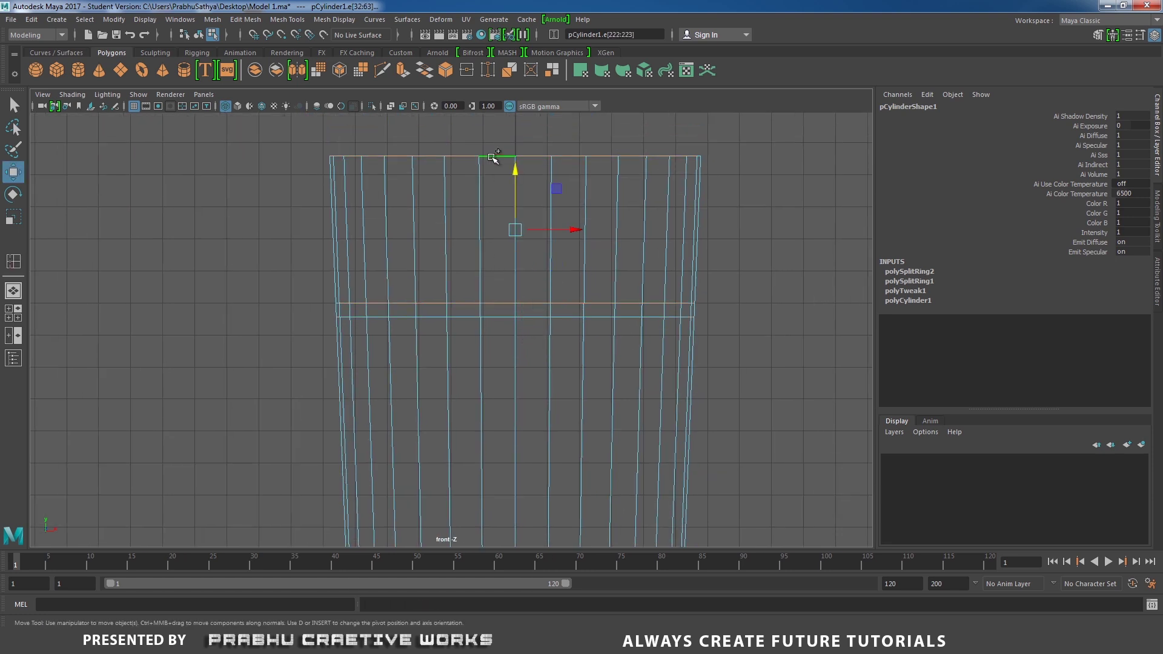
key("r")
left_click_drag(516, 229, 532, 234)
key("w")
left_click_drag(516, 171, 520, 176)
key("space")
mouse_move(601, 274)
left_mouse_down()
mouse_move(603, 256)
mouse_move(571, 266)
mouse_move(576, 346)
mouse_move(544, 267)
mouse_move(542, 182)
mouse_move(519, 345)
mouse_move(594, 371)
mouse_move(575, 381)
left_mouse_up()
key("5")
right_click_drag(584, 324, 649, 260)
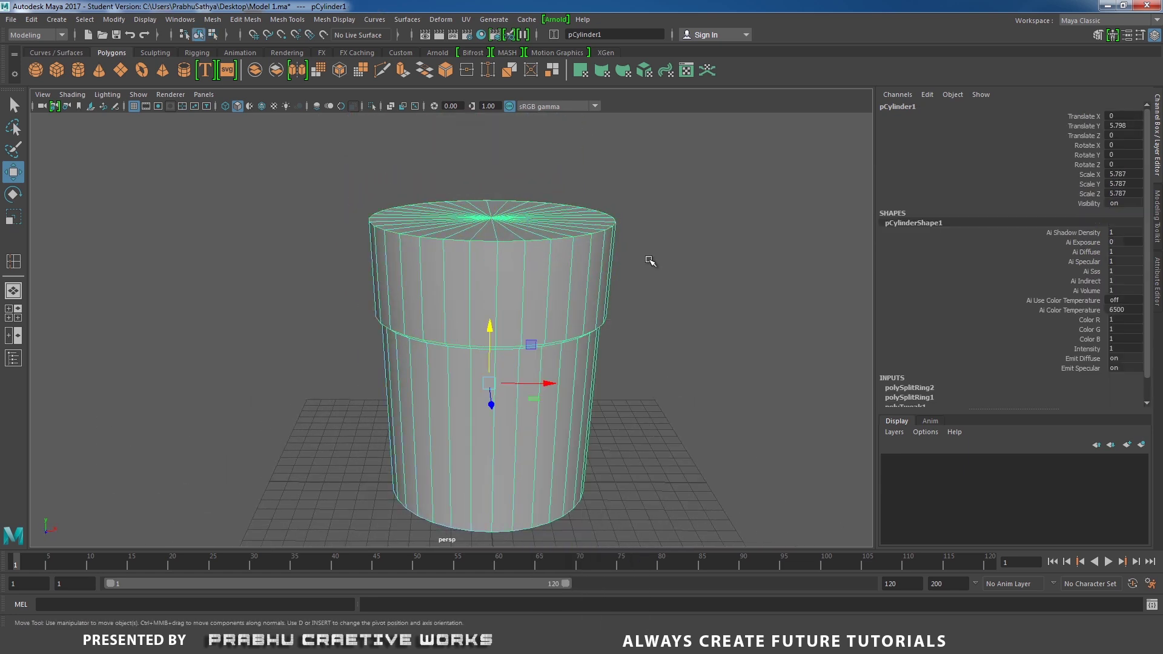
- Frame the bucket's upper band in the front wireframe view and start the Multi-Cut tool
key("space")
left_click_drag(649, 260, 656, 294)
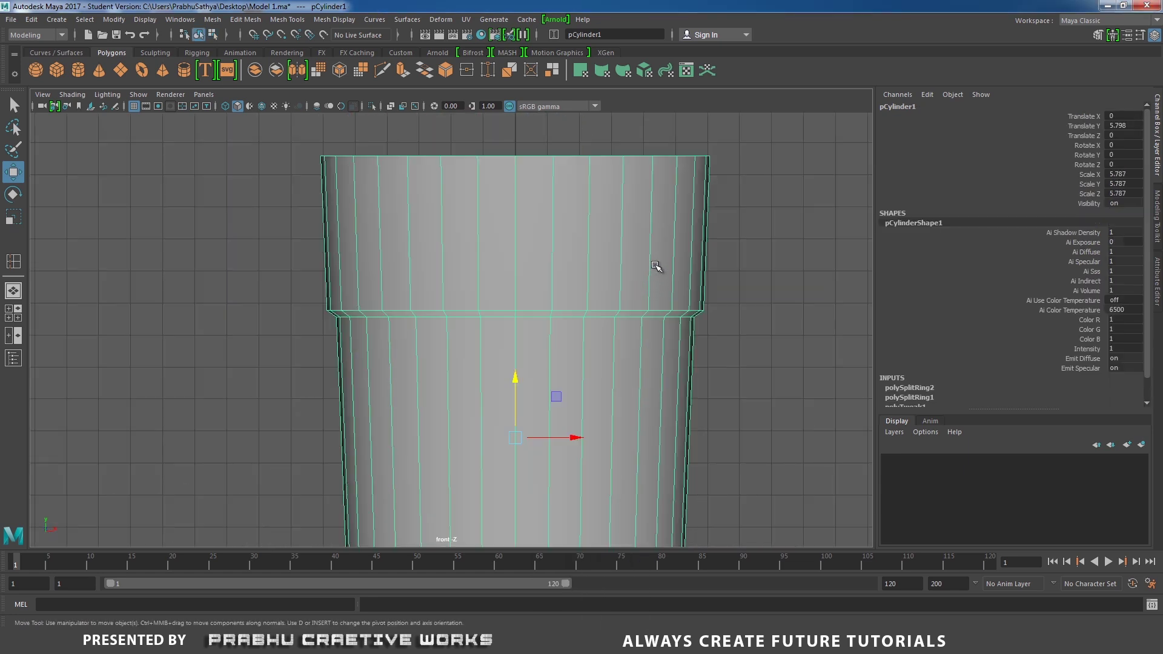
middle_click_drag(630, 302, 624, 312, "alt")
right_click_drag(624, 311, 715, 344, "alt")
middle_click_drag(592, 265, 590, 292, "alt")
right_click_drag(590, 293, 620, 309, "alt")
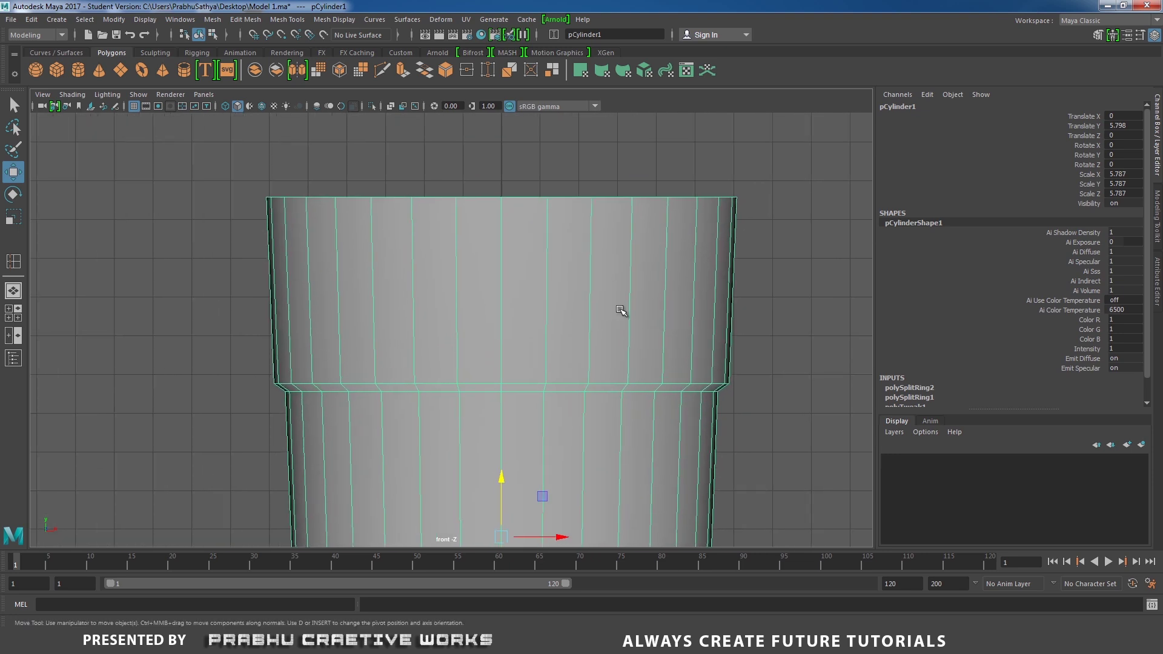
key("4")
right_click_drag(497, 234, 443, 234, "shift")
middle_click_drag(536, 237, 543, 252, "alt")
key("Escape")
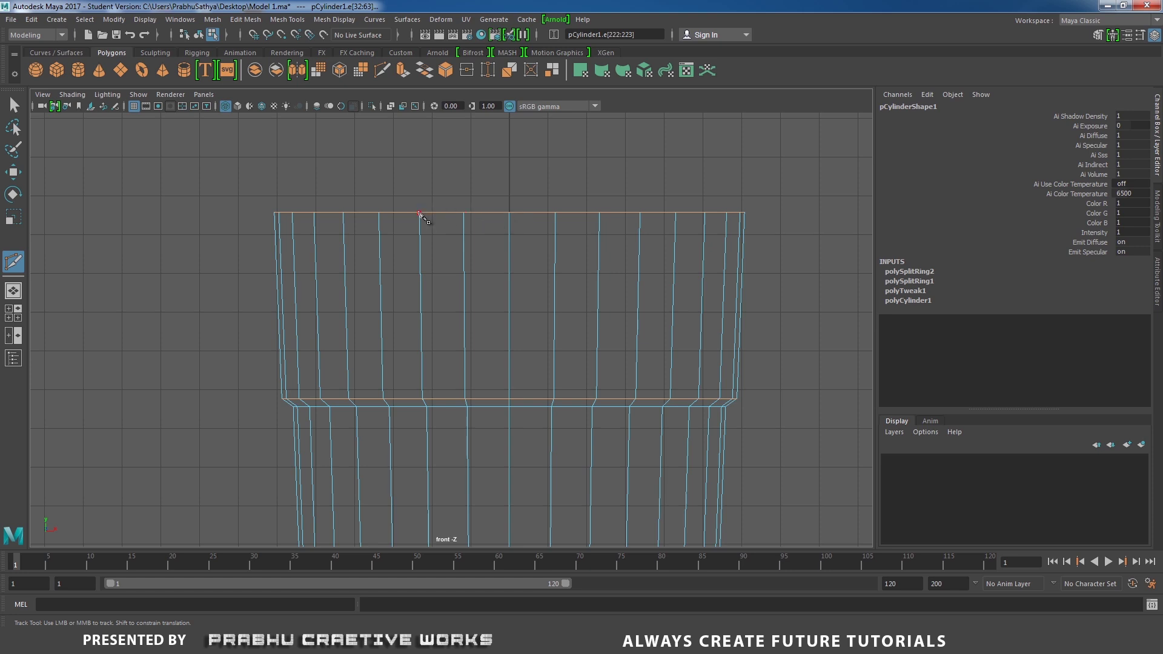
left_click(419, 214)
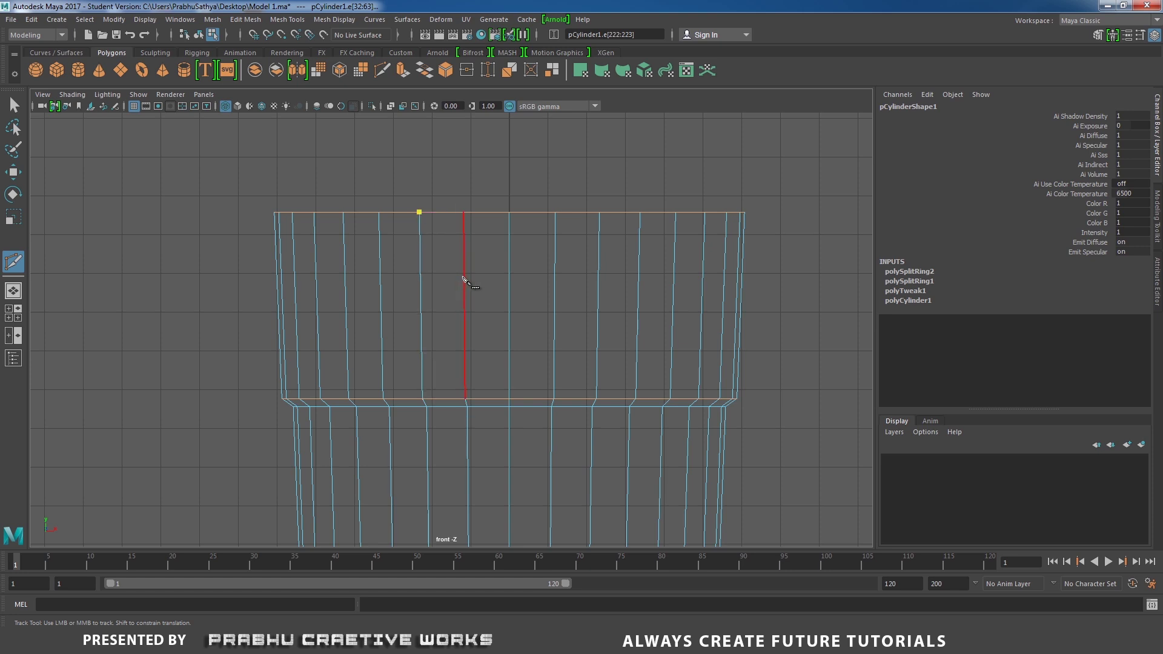
left_click(464, 278)
left_click(509, 303)
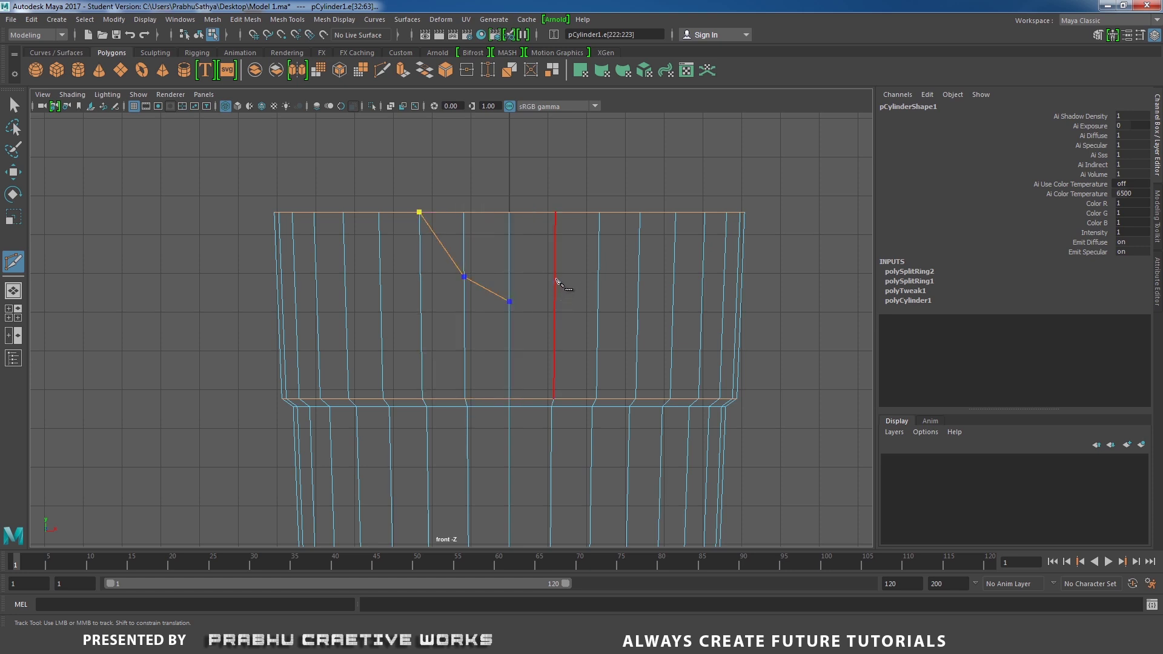
left_click(556, 277)
left_click(600, 213)
key("Return")
key("ctrl+z")
- Cut a V-shaped spout outline below the rim with Multi-Cut, running across four faces from rim vertex to rim vertex
middle_click_drag(596, 192, 600, 173, "alt")
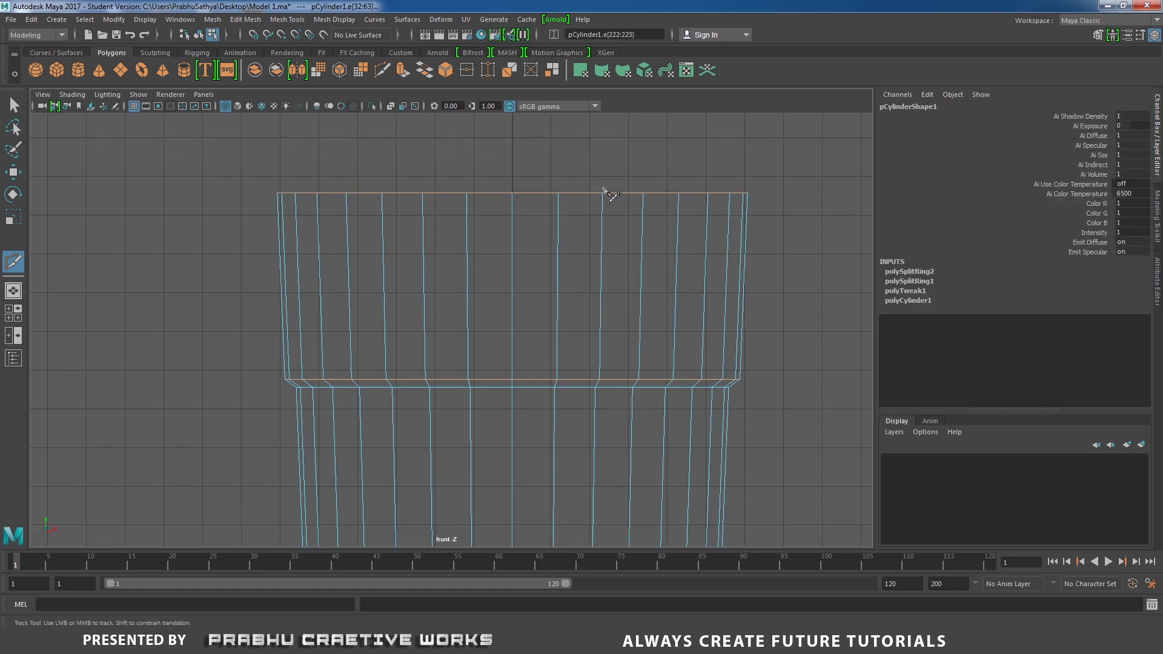
left_click(426, 194)
left_click(468, 255)
left_click(513, 283)
left_click(559, 261)
left_click(602, 194)
key("Return")
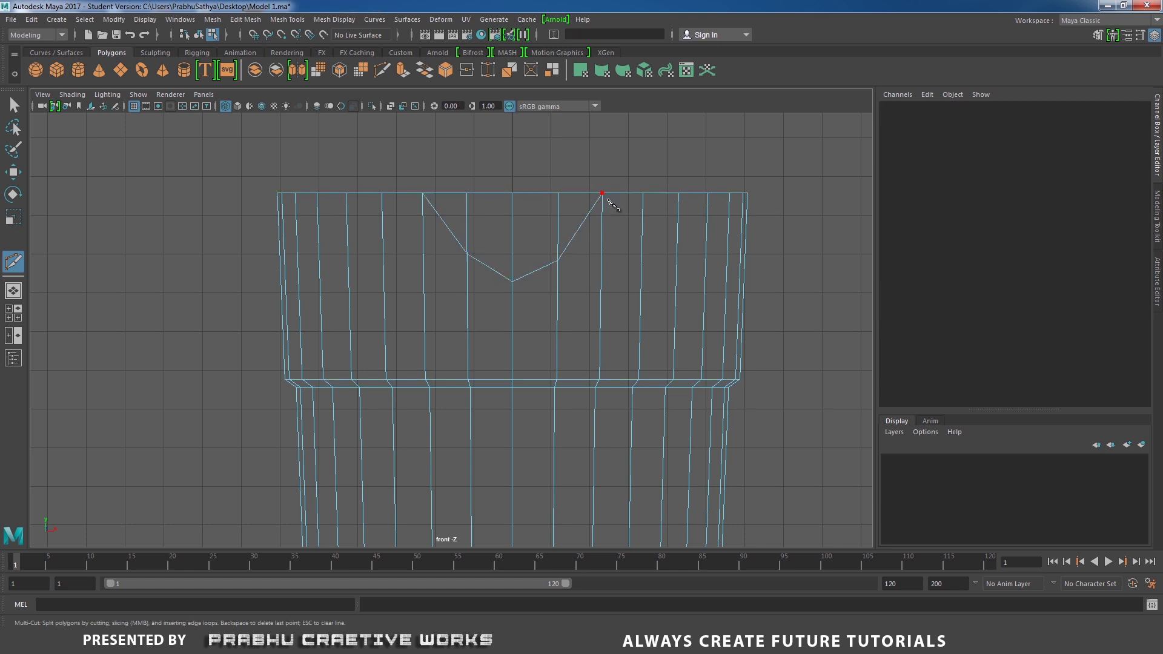
- In shaded perspective, select the two side vertices of the V-shaped cut and lower them slightly to round the spout outline
key("space")
left_click_drag(587, 276, 585, 244)
scroll(542, 333, "up", 5)
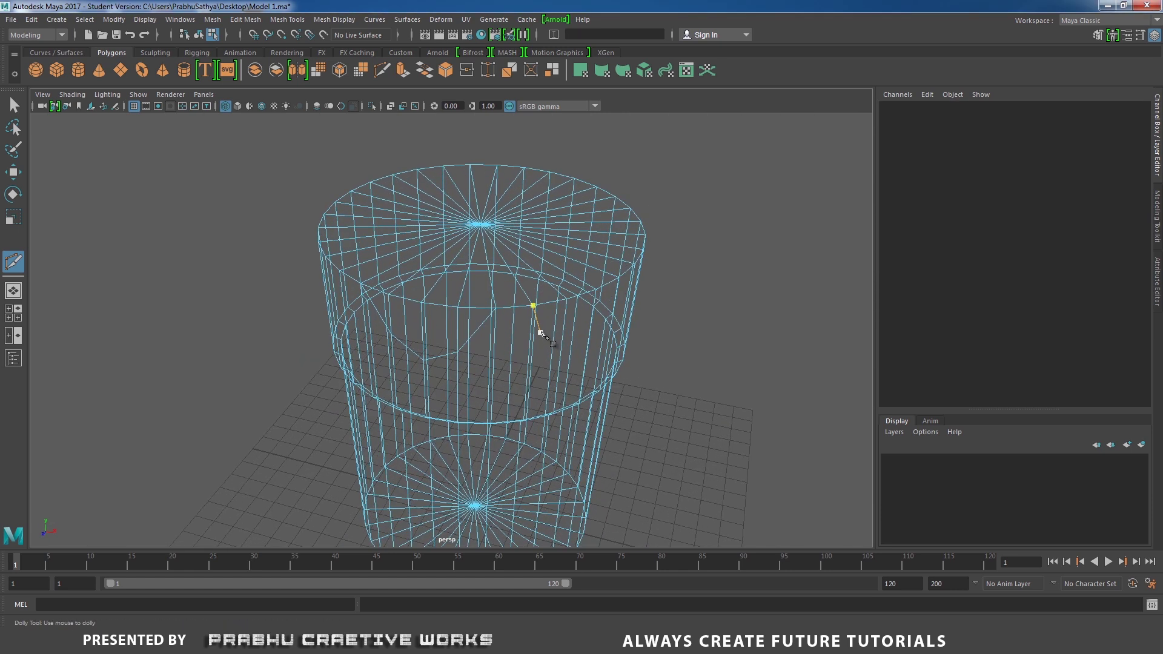
key("5")
scroll(554, 325, "up", 3)
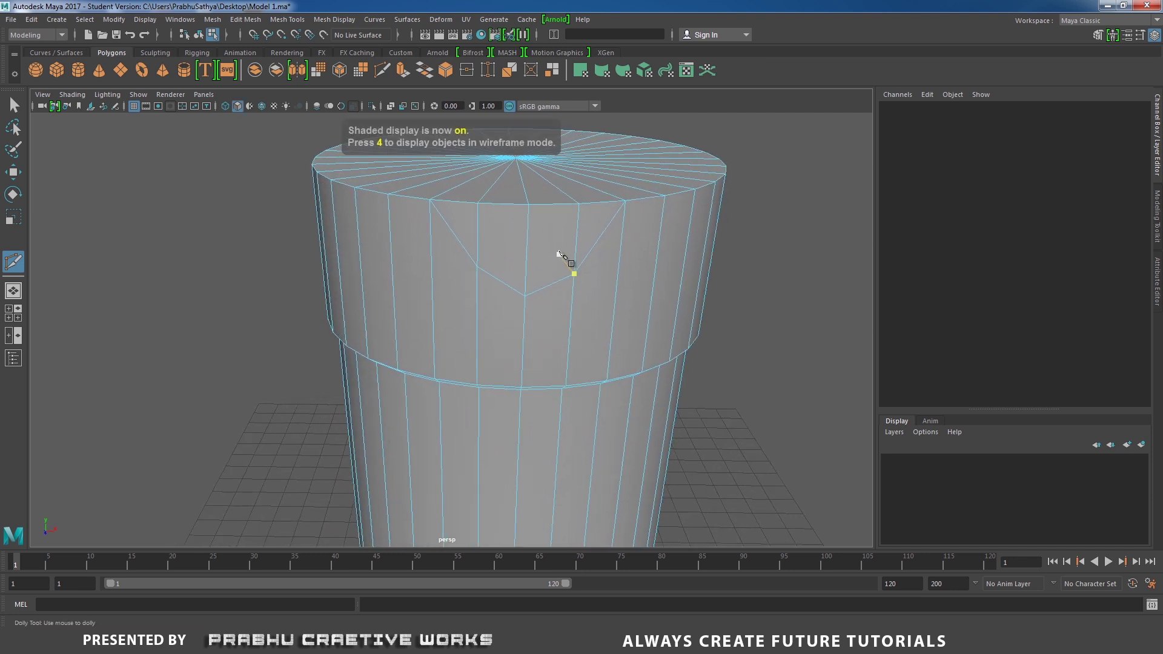
right_click(559, 250)
right_click_drag(559, 250, 507, 255)
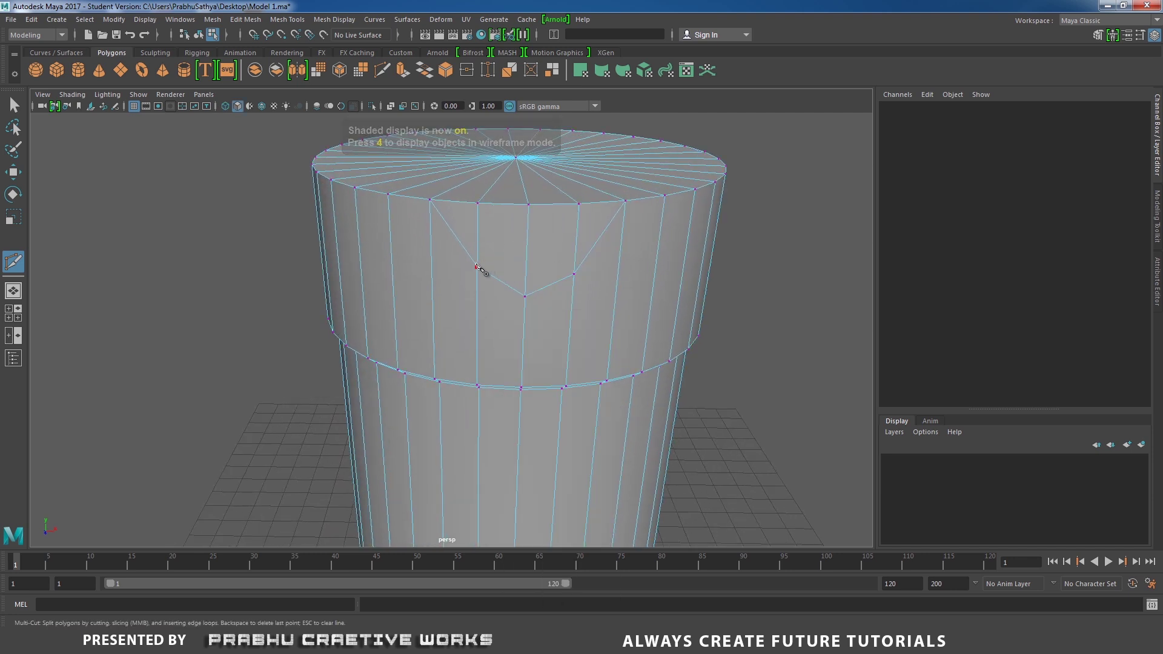
middle_click_drag(540, 252, 530, 255, "alt")
key("w")
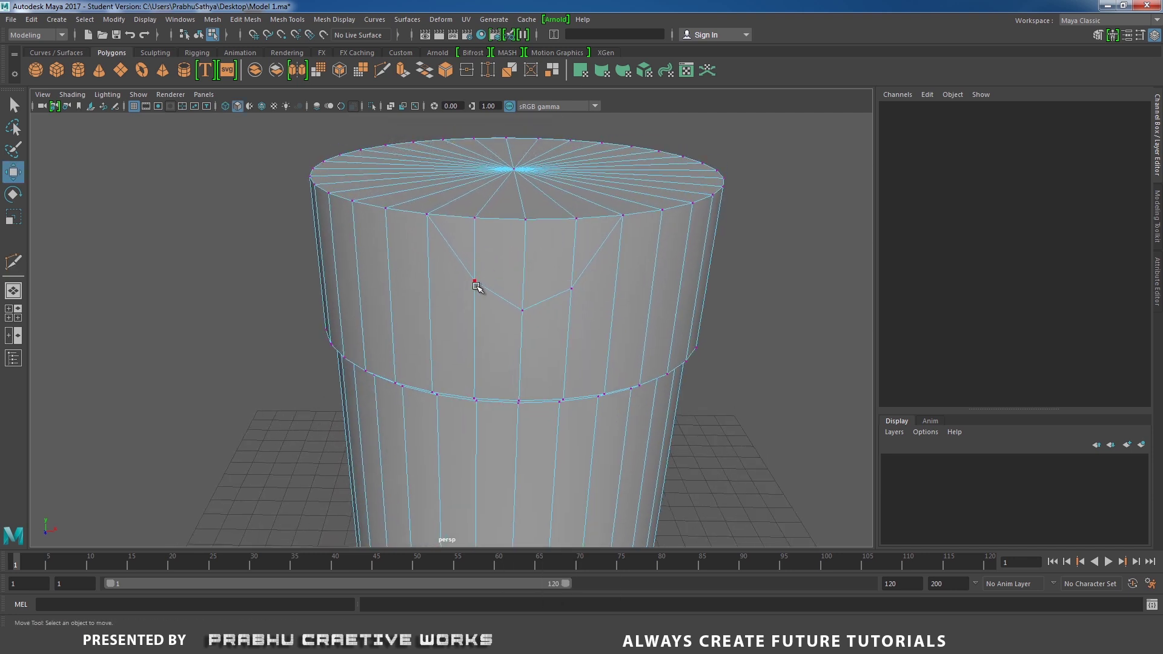
left_click(475, 282)
left_click(570, 289, "shift")
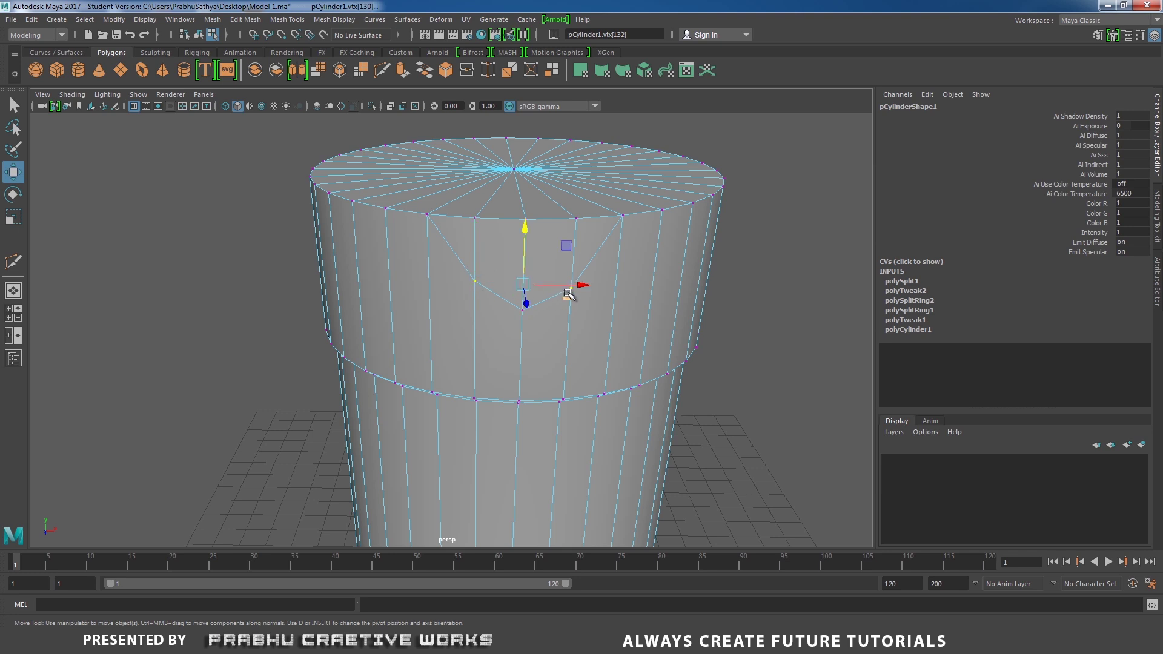
left_click_drag(526, 228, 557, 284)
- Convert the top cap's center vertex selection to faces and delete them to open the bucket
right_click_drag(571, 225, 536, 224)
left_click(507, 204)
left_click_drag(507, 205, 615, 254, "alt")
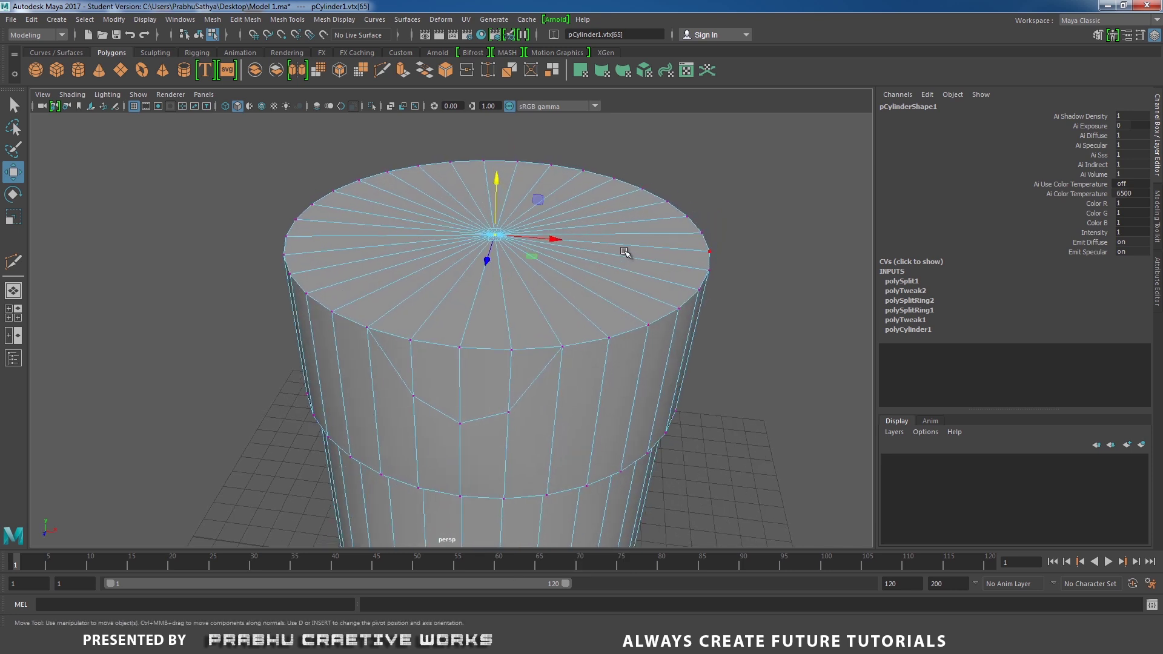
key("ctrl+F11")
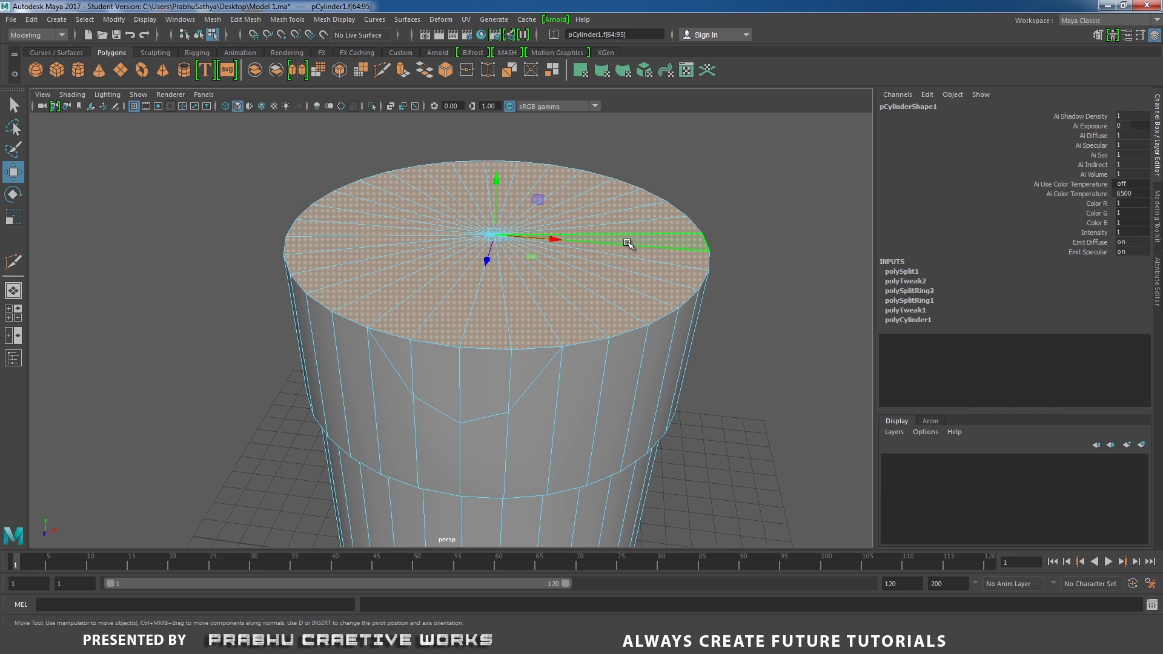
key("Delete")
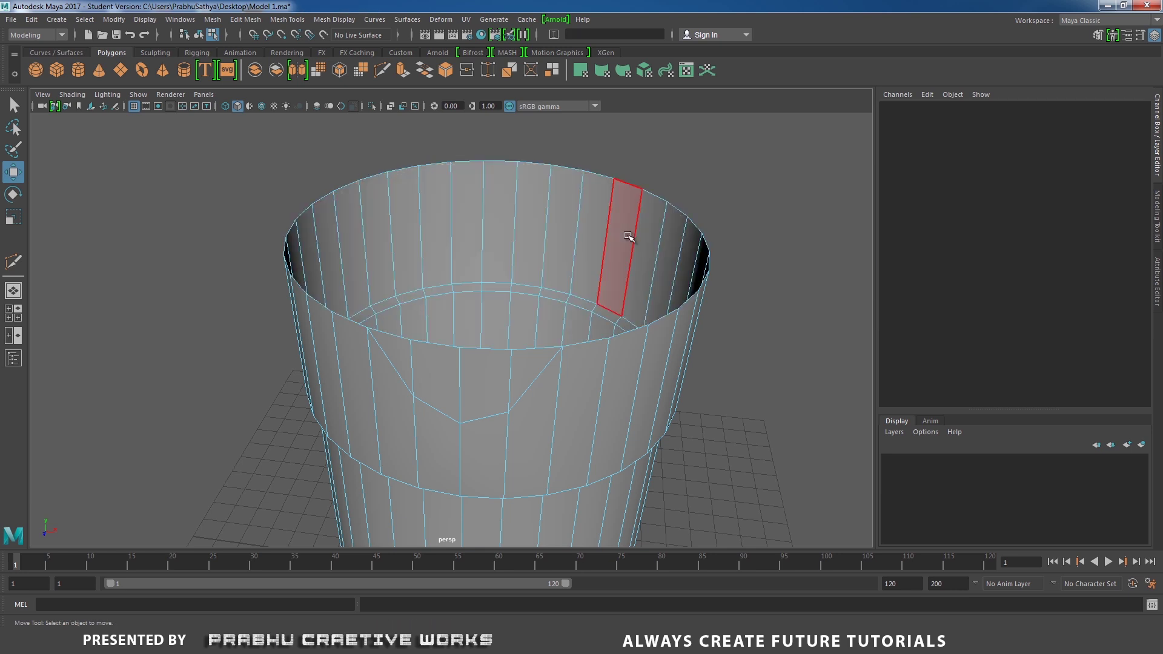
- Delete the four faces inside the V-shaped outline to open the spout notch in the rim
left_click_drag(587, 255, 569, 242, "alt")
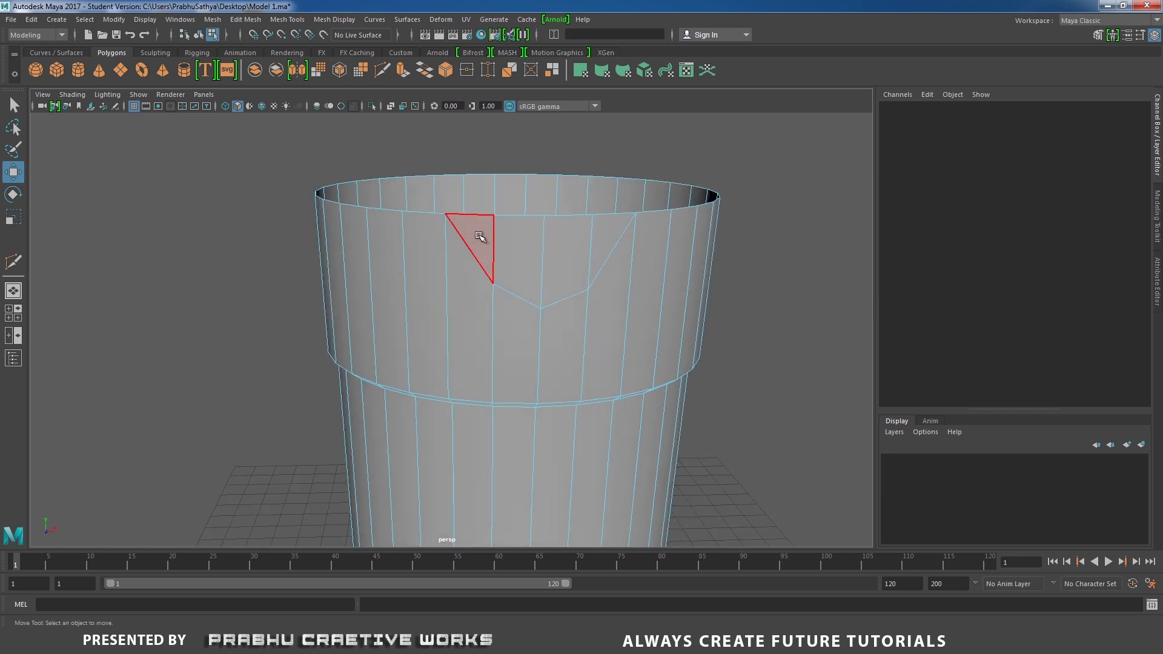
left_click(479, 236)
left_click(527, 267, "shift")
left_click(564, 273, "shift")
left_click(602, 244, "shift")
key("Delete")
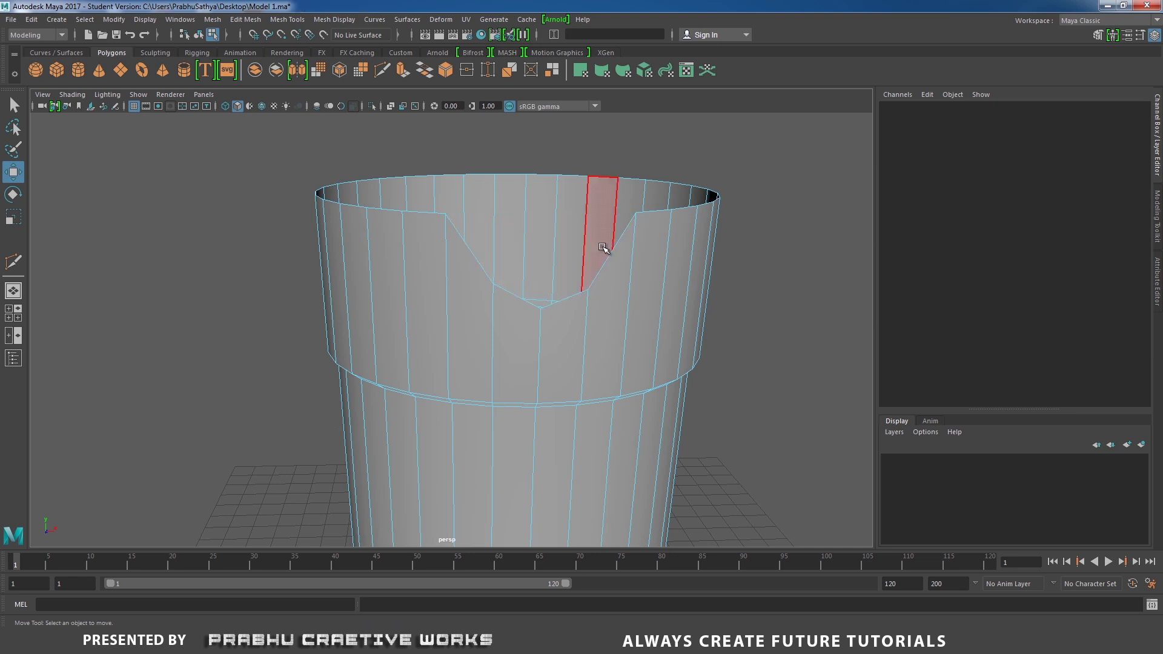
- Extrude the two lowest edges of the notch and pull them outward and slightly up in the side view
right_click_drag(702, 293, 702, 259)
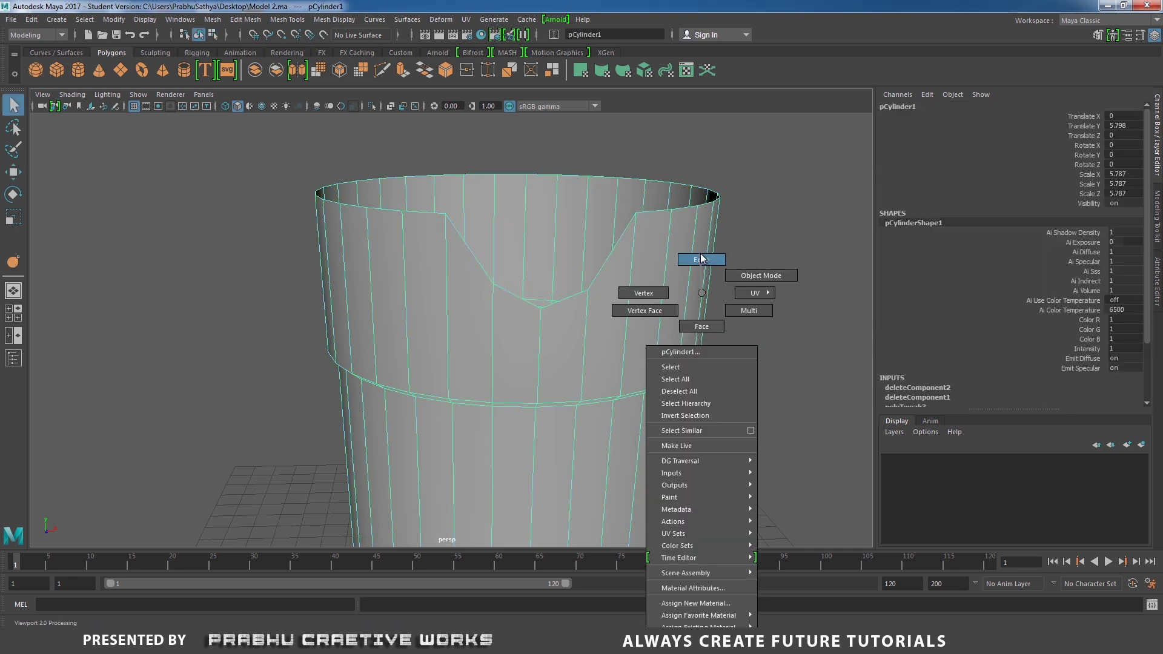
left_click(510, 294)
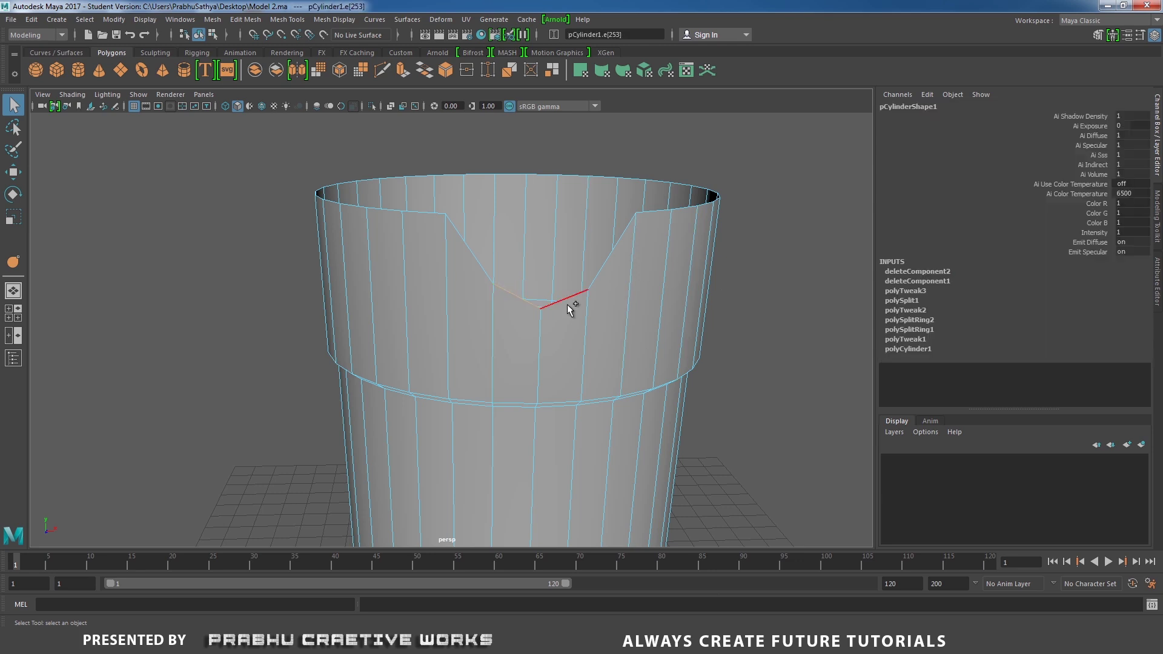
left_click(608, 319, "shift")
key("space")
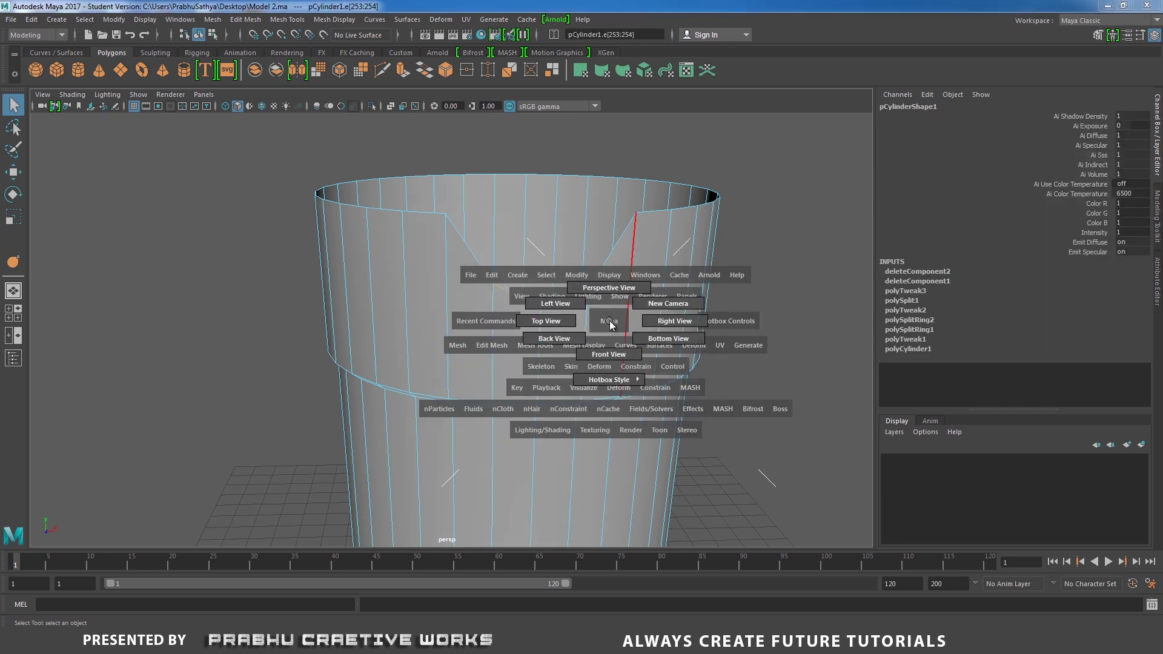
left_click(675, 321)
middle_click_drag(597, 298, 560, 333, "alt")
scroll(514, 304, "up", 3)
right_click_drag(462, 286, 473, 315, "shift")
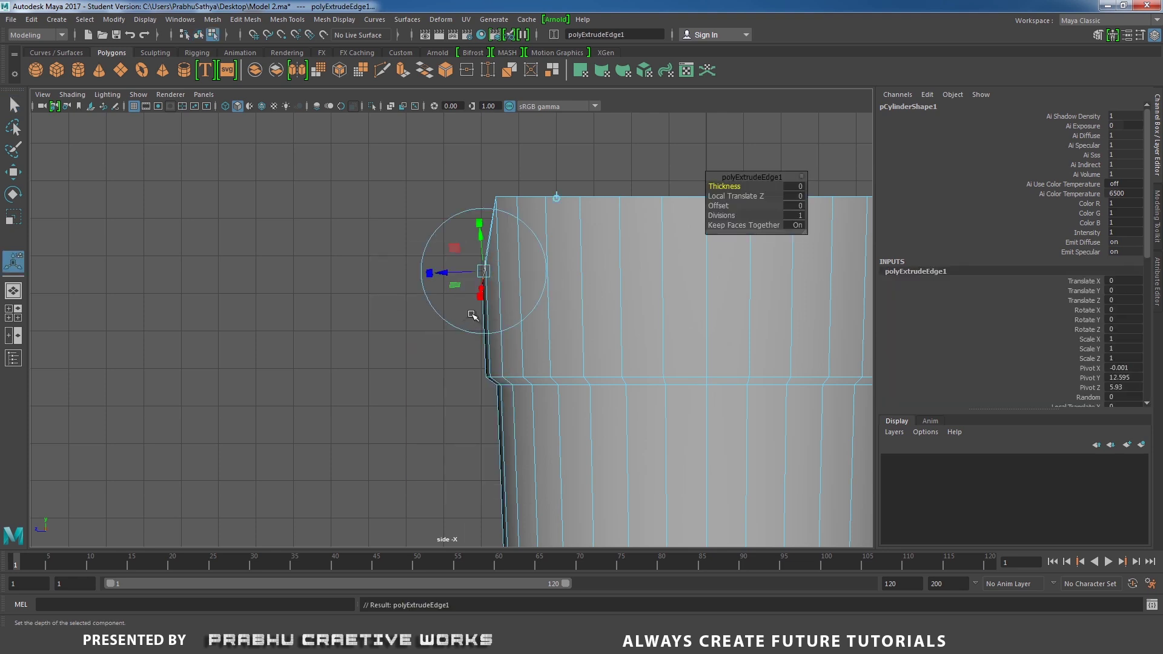
key("w")
left_click_drag(482, 271, 446, 260)
- Extrude the spout's outer edges two more times, curving the strip outward and upward past the notch
right_click_drag(443, 293, 446, 322, "shift")
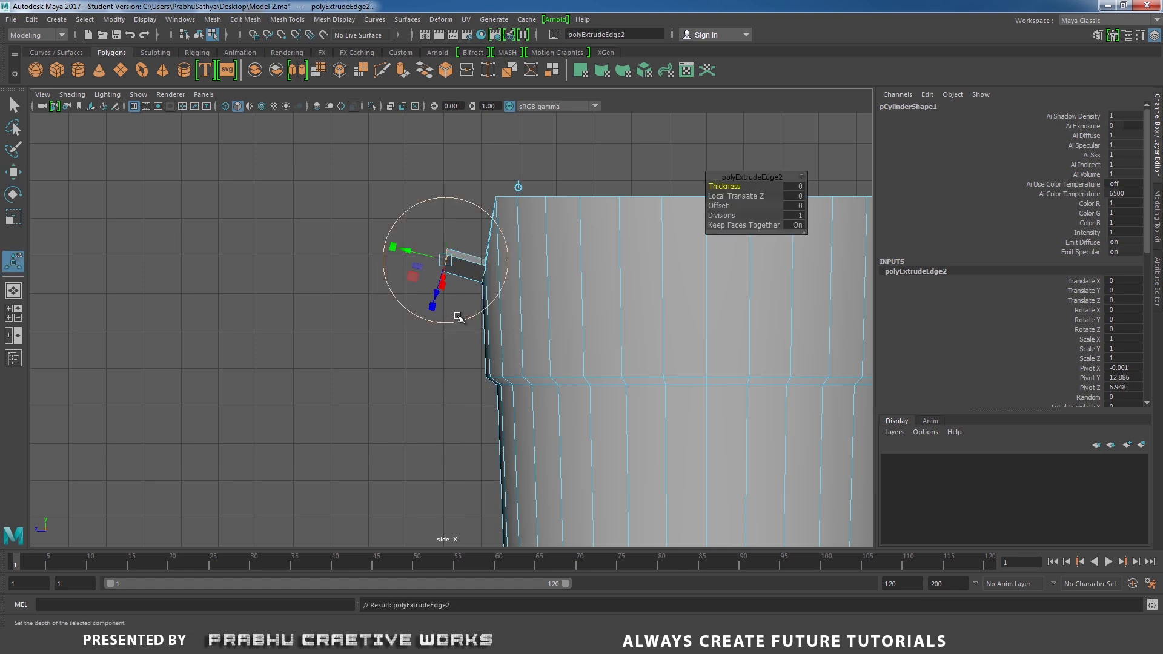
key("w")
left_click_drag(447, 260, 427, 245)
right_click_drag(434, 277, 428, 317, "shift")
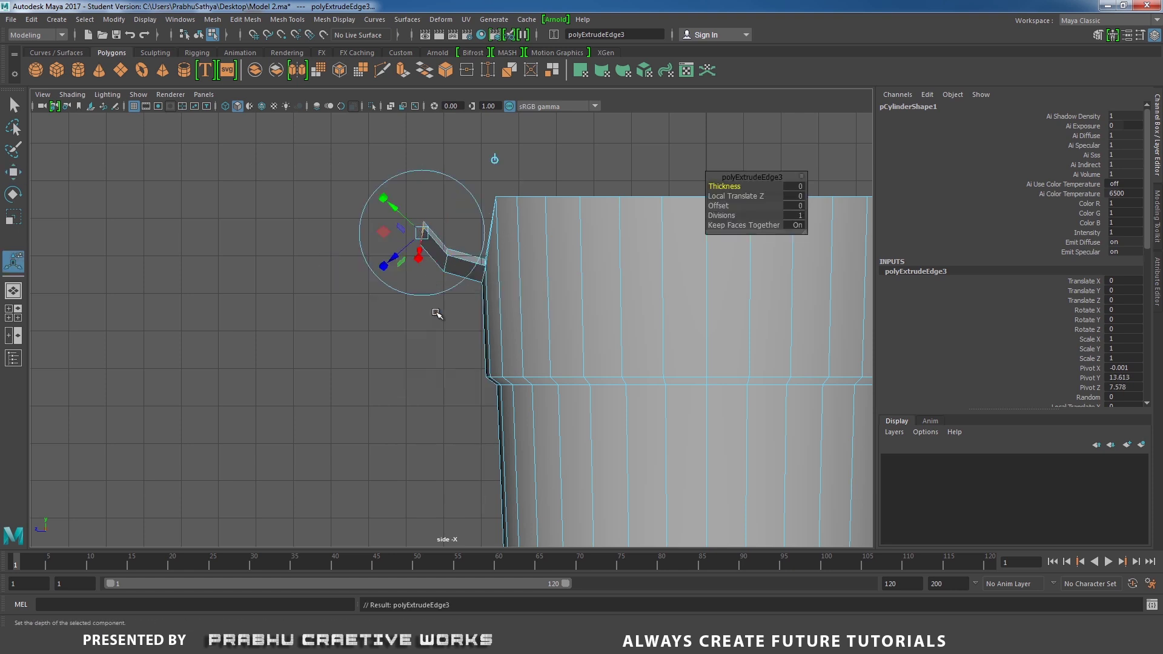
key("w")
left_click_drag(422, 233, 419, 202)
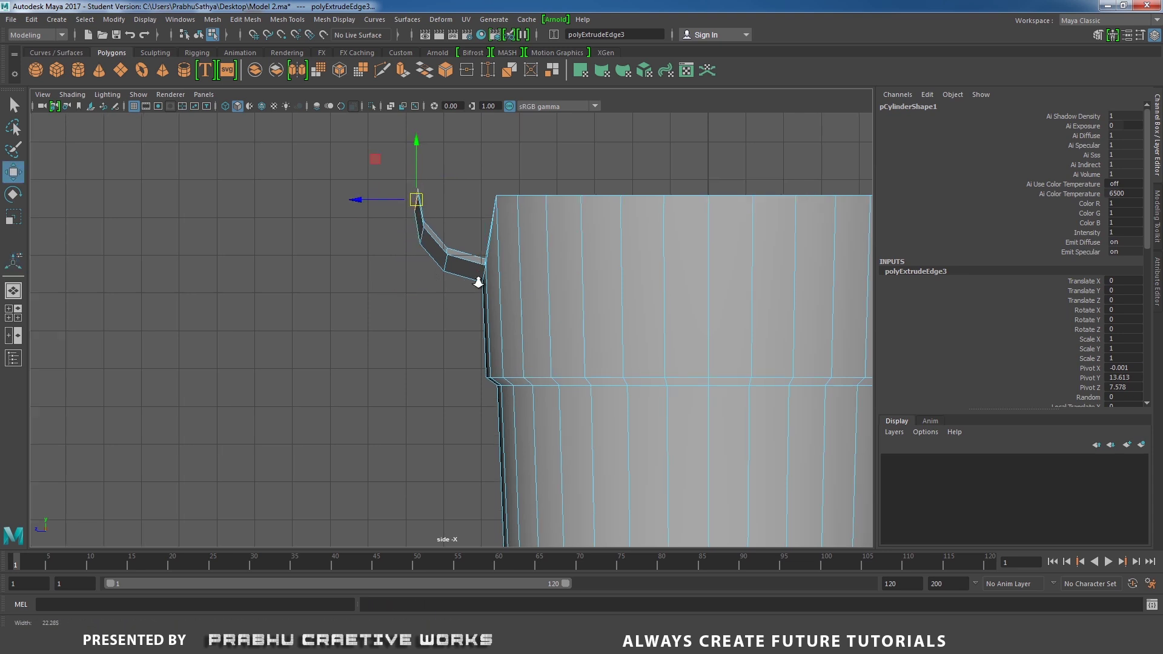
- Flatten the spout strip's end edges by scaling them vertically and raise them slightly
scroll(442, 238, "up", 4)
middle_click_drag(563, 243, 574, 384, "alt")
scroll(571, 330, "up", 1)
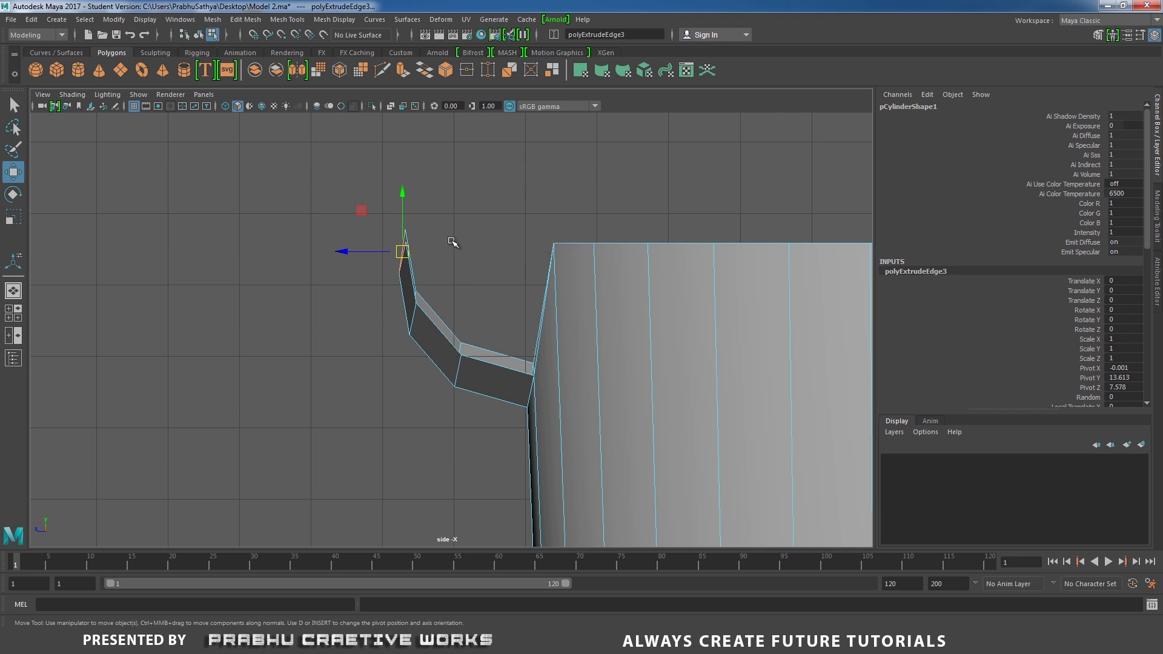
key("r")
left_click_drag(404, 197, 413, 250)
scroll(406, 203, "up", 2)
left_click_drag(393, 177, 398, 229)
key("w")
left_click_drag(389, 176, 389, 153)
- Switch to vertex selection in perspective and adjust the center vertices of the spout strip along its outward direction
key("space")
left_click_drag(501, 283, 690, 289)
middle_click_drag(689, 289, 631, 369, "alt")
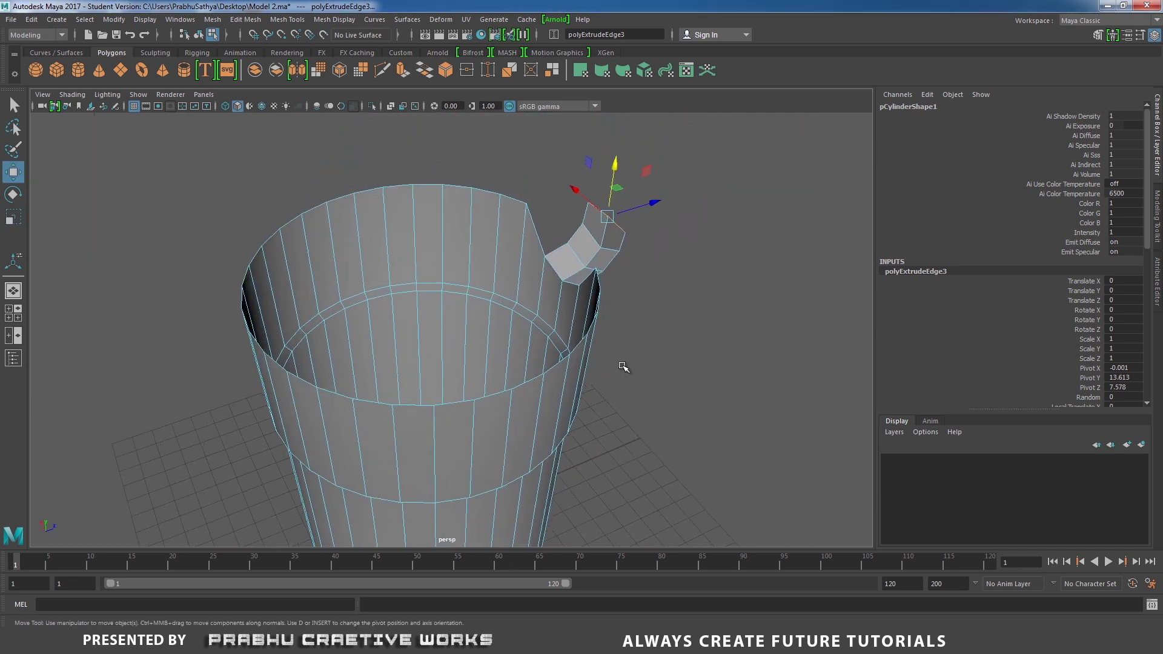
left_click_drag(631, 369, 467, 325, "alt")
right_click_drag(467, 325, 558, 372, "alt")
left_click_drag(558, 371, 495, 341, "alt")
right_click_drag(495, 343, 467, 299)
left_click_drag(468, 299, 642, 433, "alt")
left_click(623, 322)
middle_click_drag(642, 433, 594, 353, "alt")
left_click_drag(620, 340, 322, 299)
left_click(298, 292)
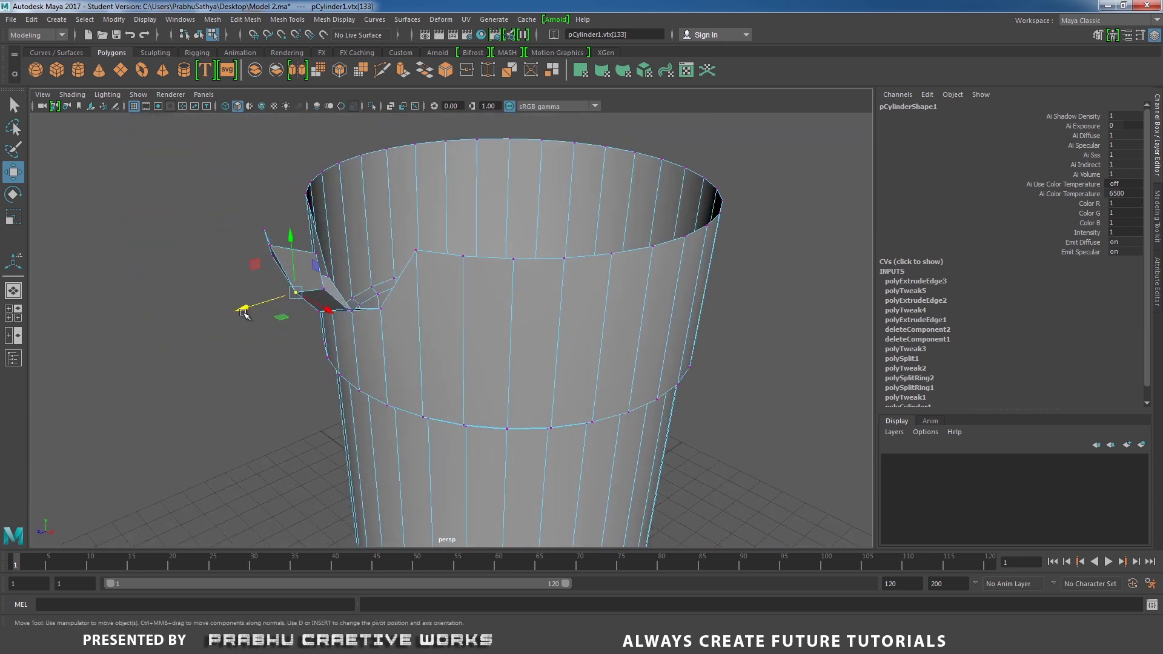
left_click_drag(364, 339, 621, 345, "alt")
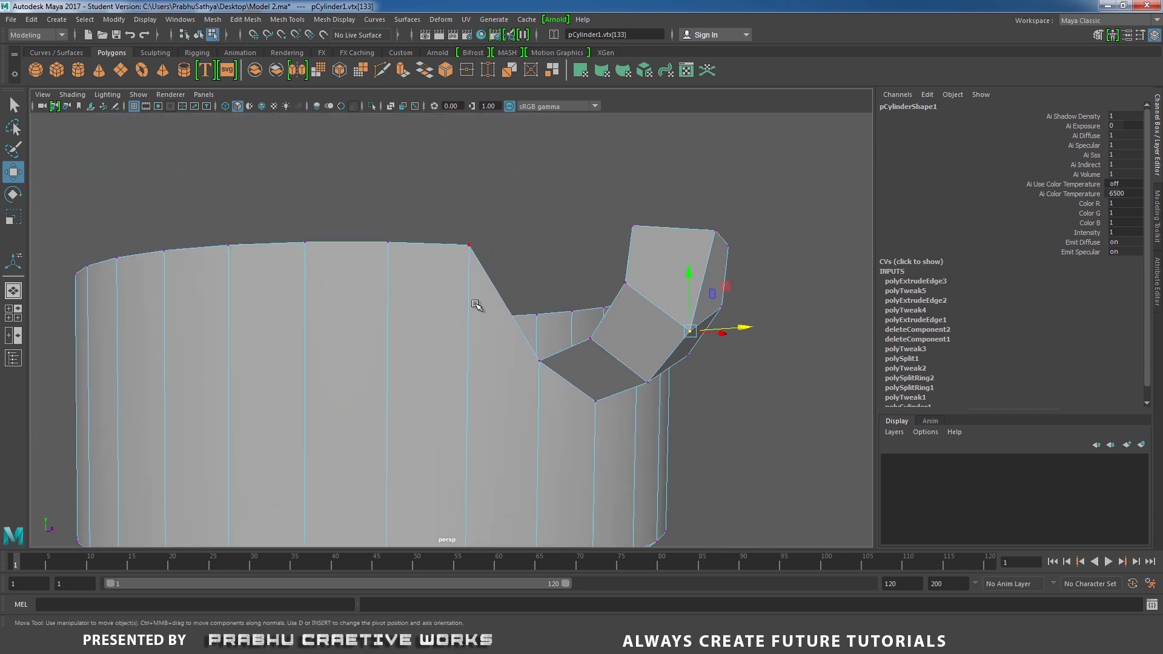
- Reset the Insert Edge Loop tool settings and insert an edge loop around the upper band, partway down the notch
left_click_drag(452, 306, 394, 358, "alt")
right_click_drag(395, 358, 452, 282)
scroll(506, 341, "up", 3)
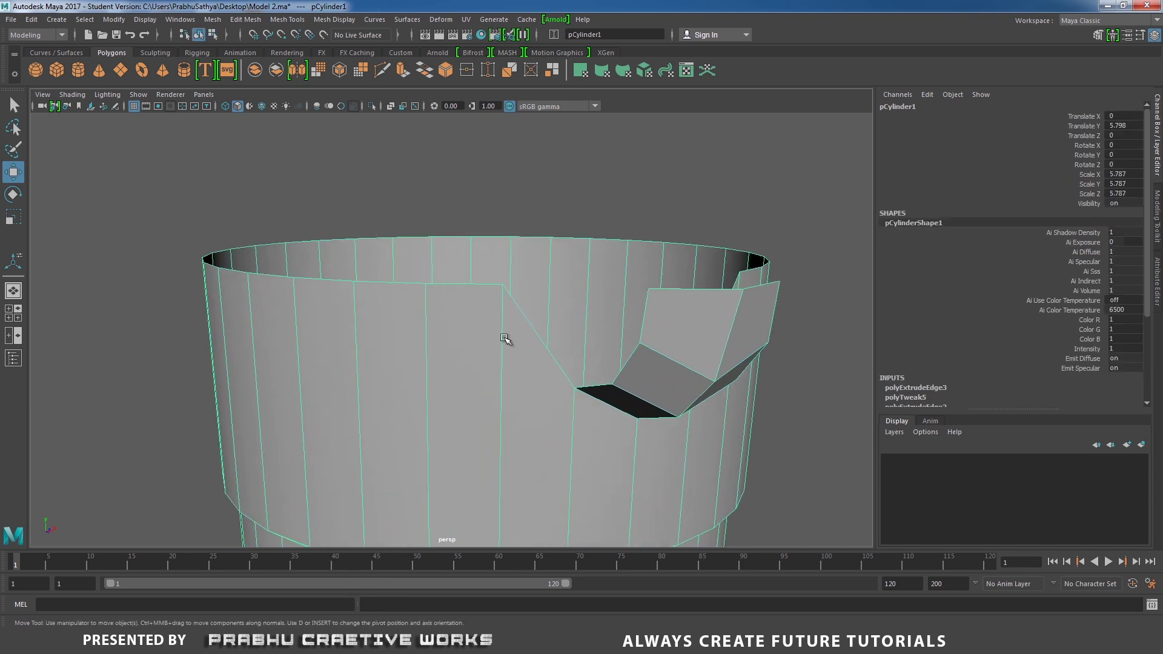
right_click_drag(506, 342, 482, 359, "shift")
left_click(376, 212)
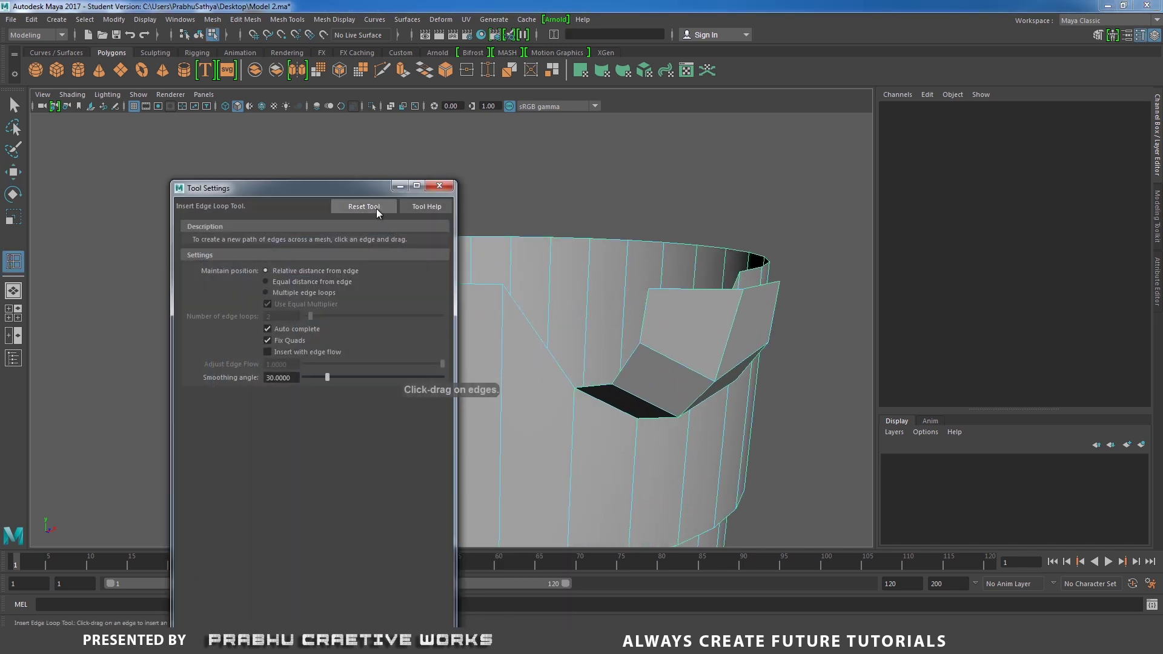
left_click(439, 185)
left_click_drag(452, 212, 447, 260, "alt")
scroll(485, 318, "up", 3)
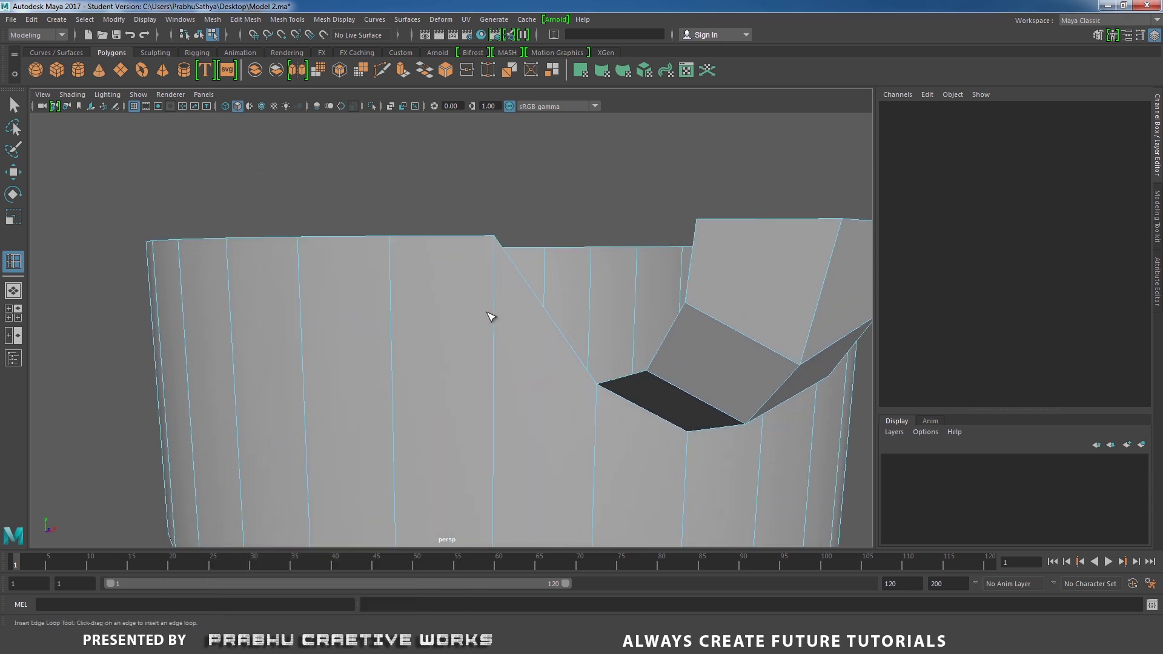
left_click_drag(494, 311, 447, 329)
scroll(473, 335, "down", 3)
- Delete the segments of the inserted edge loop that run beneath the spout notch
key("w")
right_click_drag(459, 293, 456, 264)
left_click(453, 313)
left_click_drag(525, 351, 457, 352, "alt")
double_click(463, 317, "shift")
right_click_drag(497, 327, 464, 344, "shift")
- Connect both ends of the edge loop to the slanted notch edges with Multi-Cut
left_click_drag(464, 344, 603, 367, "alt")
middle_click_drag(486, 372, 443, 367, "alt")
right_click_drag(443, 367, 514, 441, "alt")
left_click_drag(515, 442, 438, 392, "alt")
right_click_drag(449, 292, 469, 330)
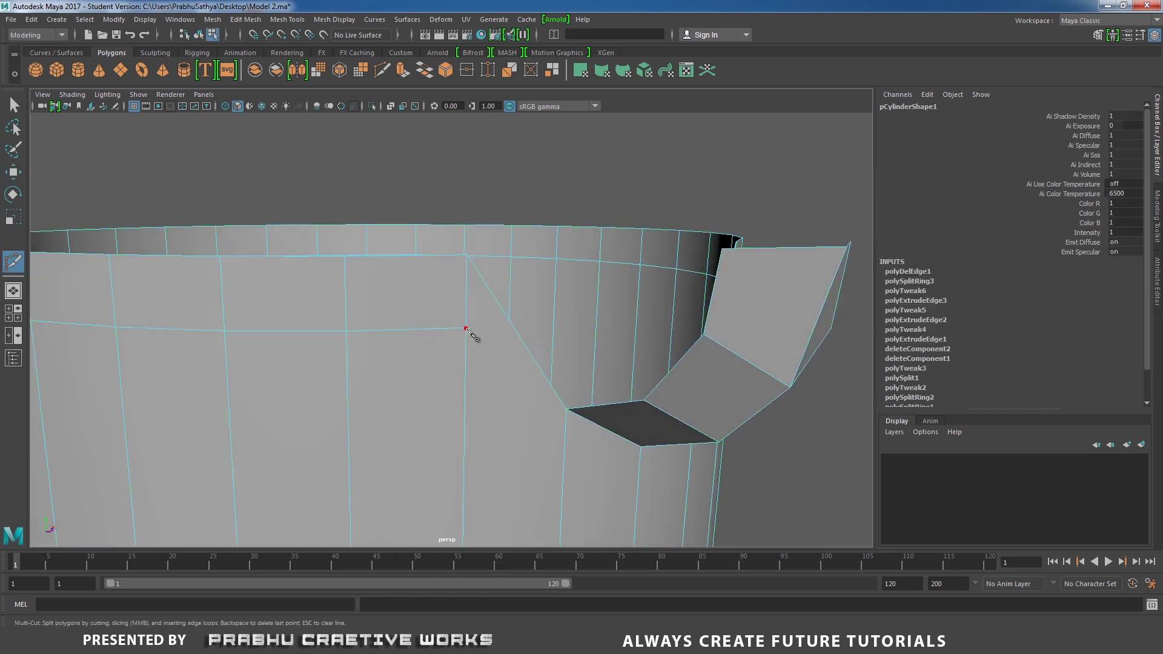
left_click(467, 329)
left_click_drag(618, 358, 507, 345, "alt")
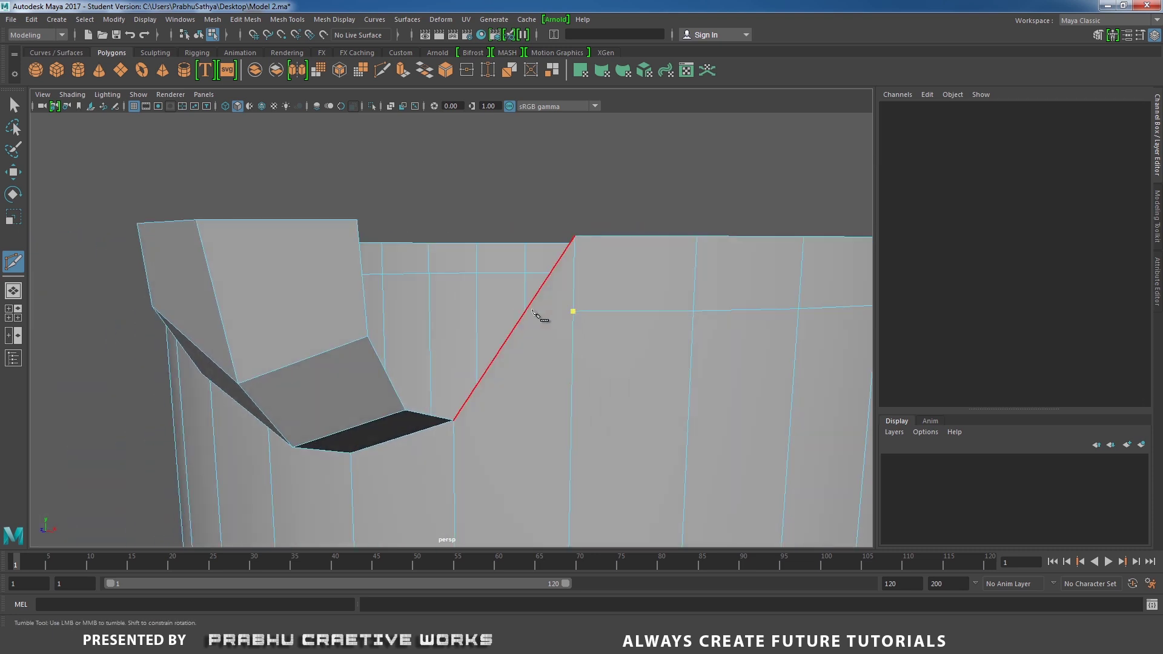
left_click_drag(533, 314, 566, 315, "alt")
scroll(590, 388, "up", 3)
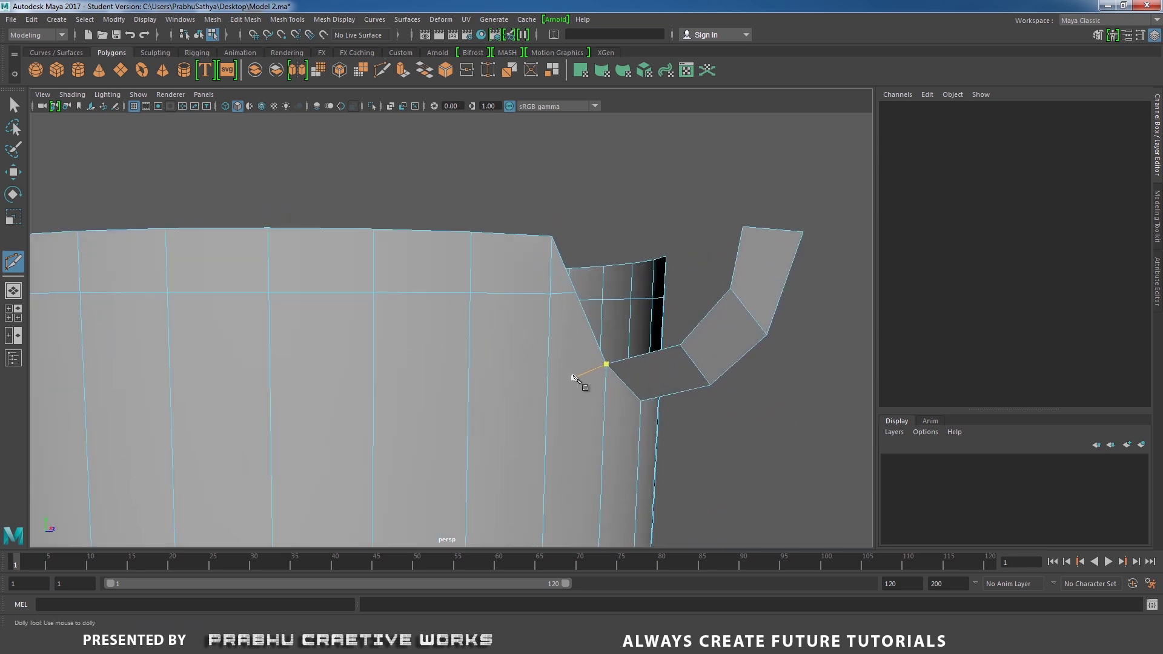
- Bridge the upper slanted notch edge to the side edge of the spout's topmost face on one side
key("w")
right_click_drag(551, 289, 553, 257)
left_click(567, 267)
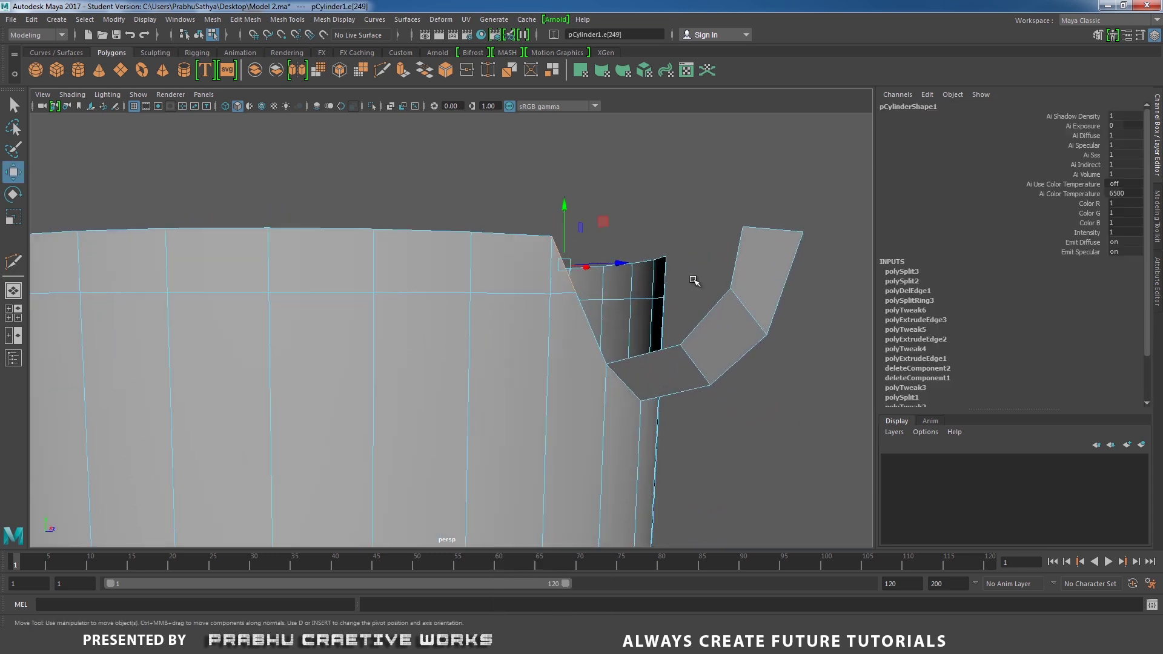
left_click(732, 268)
left_click_drag(732, 268, 739, 341, "alt")
right_click_drag(841, 353, 831, 490, "shift")
scroll(605, 368, "down", 3)
- Bridge the matching notch edge and topmost spout side edge on the opposite side
left_click_drag(604, 369, 446, 421, "alt")
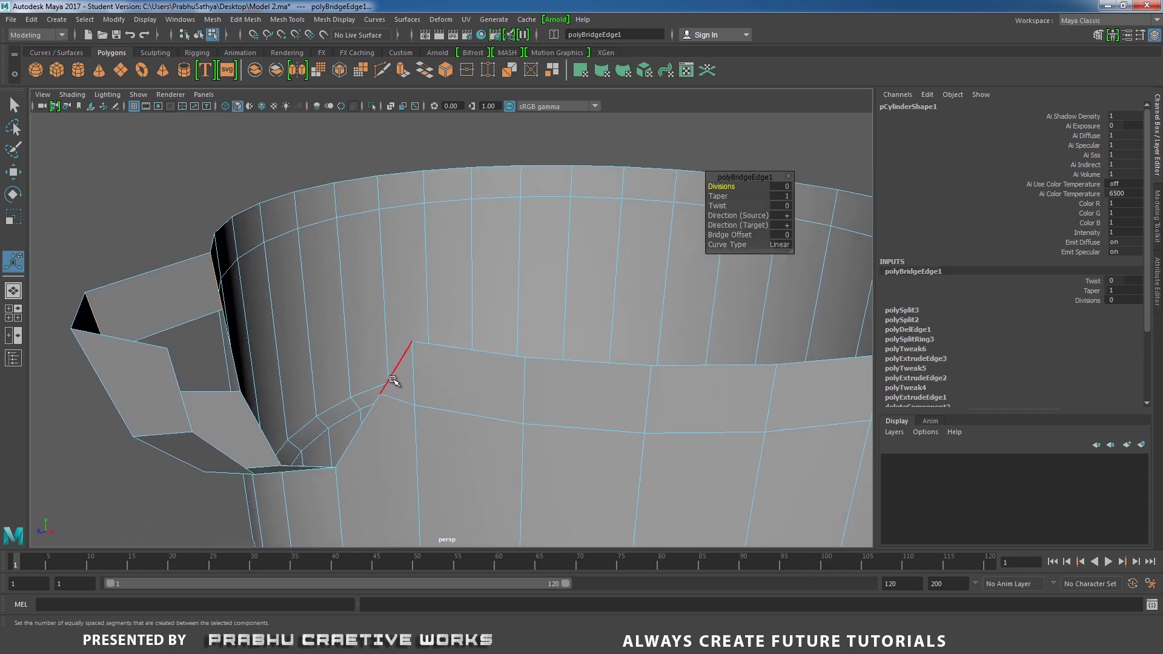
left_click(392, 378)
left_click(183, 392, "shift")
right_click_drag(218, 417, 189, 554, "shift")
- Fill the remaining holes below the bridge faces on both sides of the spout
left_click_drag(564, 410, 601, 306, "alt")
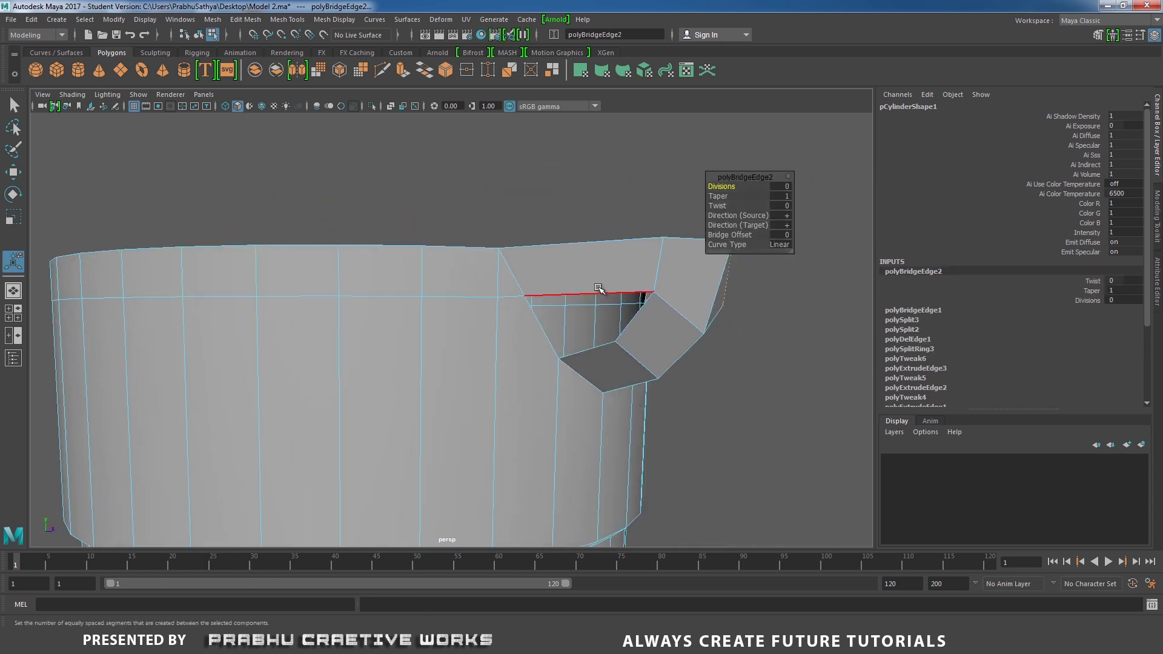
left_click(602, 296)
right_click_drag(610, 333, 586, 480, "shift")
left_click_drag(587, 363, 469, 367, "alt")
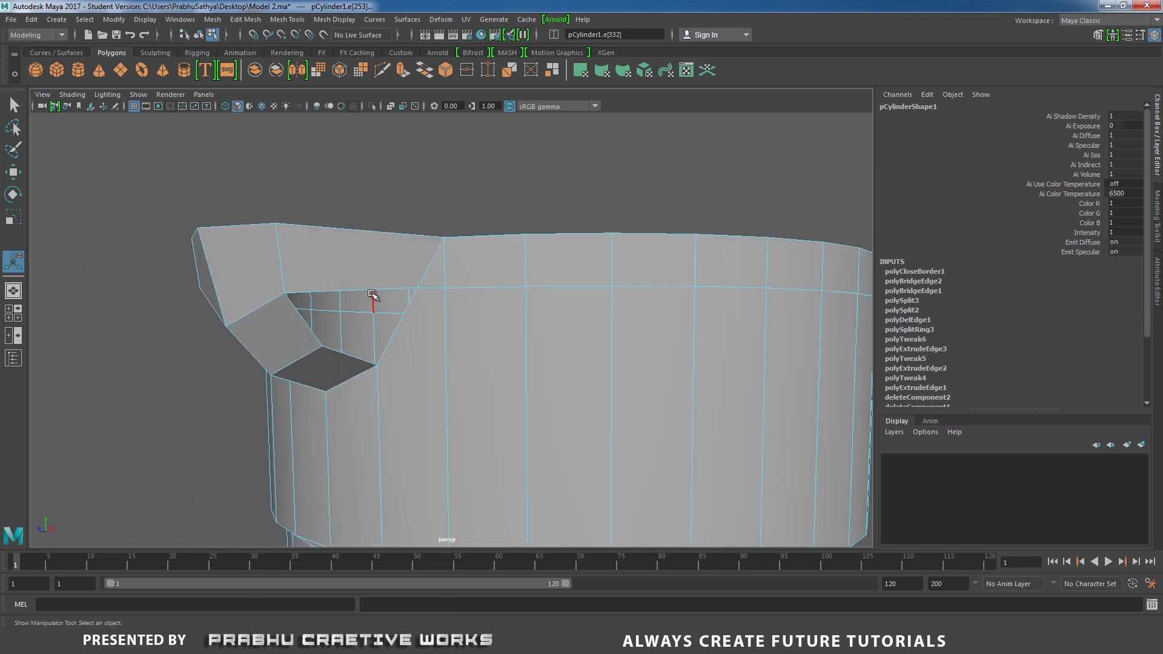
left_click(372, 293)
right_click_drag(432, 343, 421, 491, "shift")
- Select the vertex where the edge loop meets the notch and set Transform Constraint to Edge Slide
left_click_drag(501, 329, 610, 330, "alt")
right_click_drag(473, 297, 535, 322)
middle_click_drag(535, 322, 605, 349, "alt")
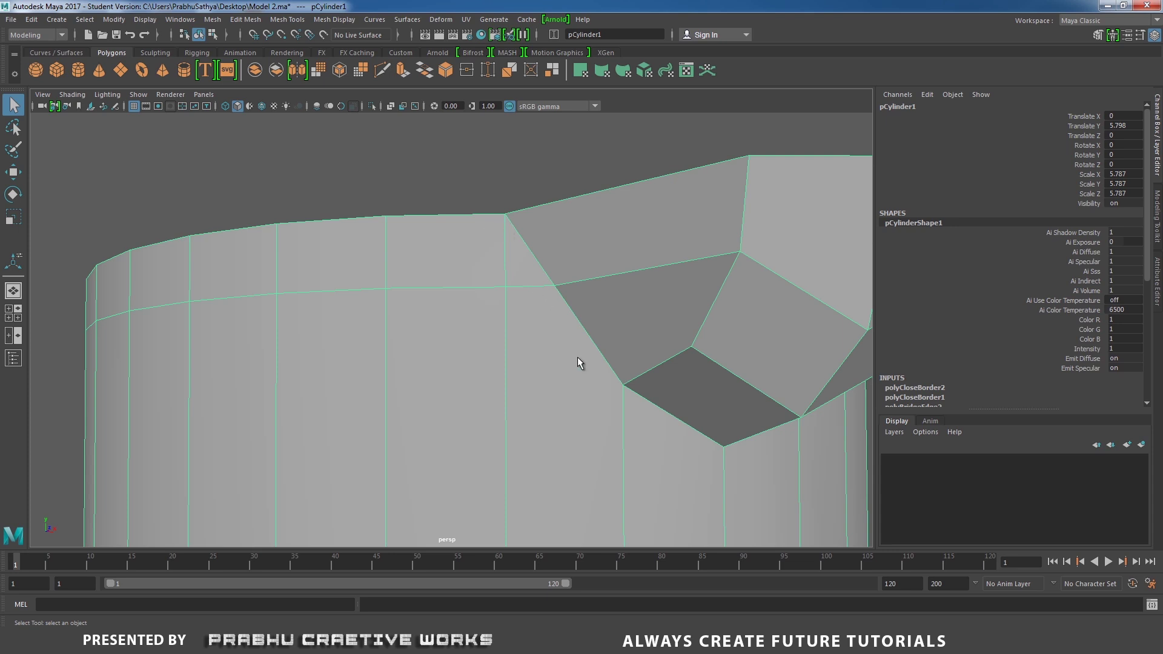
left_click_drag(590, 345, 514, 292, "alt")
right_click_drag(513, 293, 439, 296)
left_click(505, 335)
right_click_drag(488, 345, 530, 404, "alt")
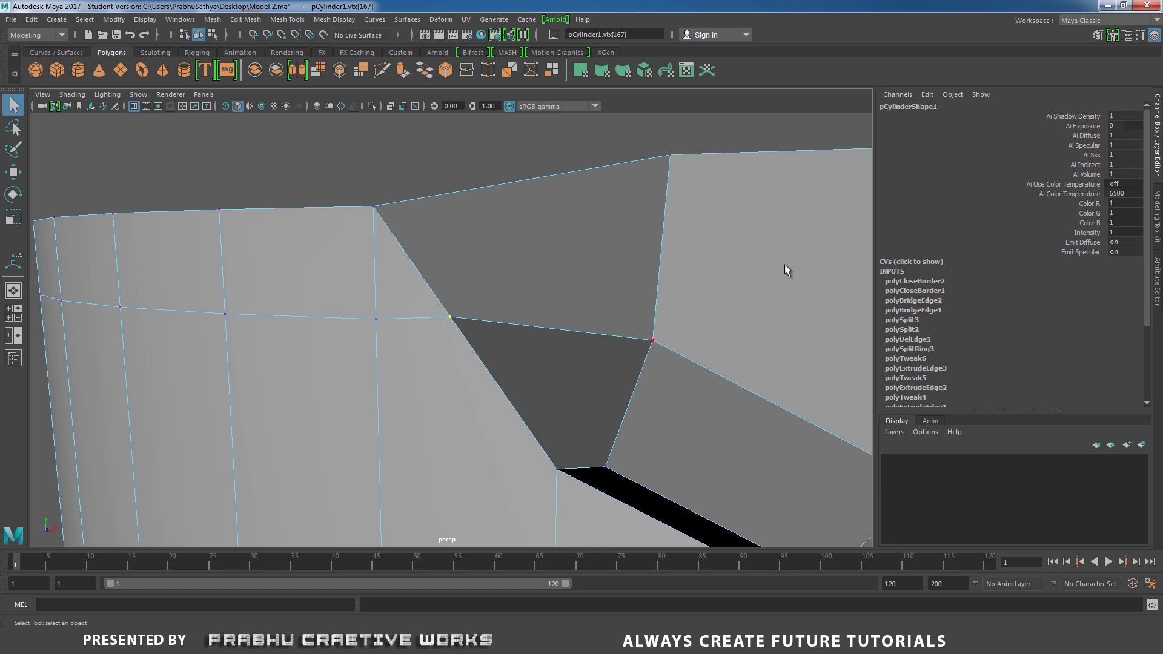
left_click(1098, 36)
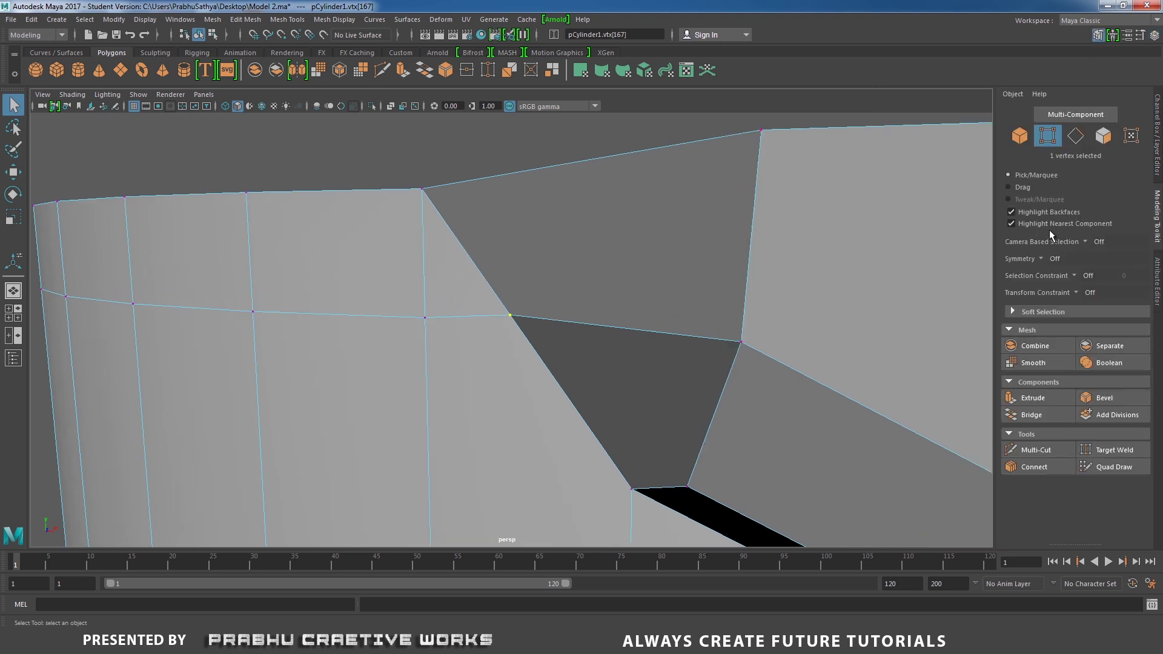
left_click(1075, 293)
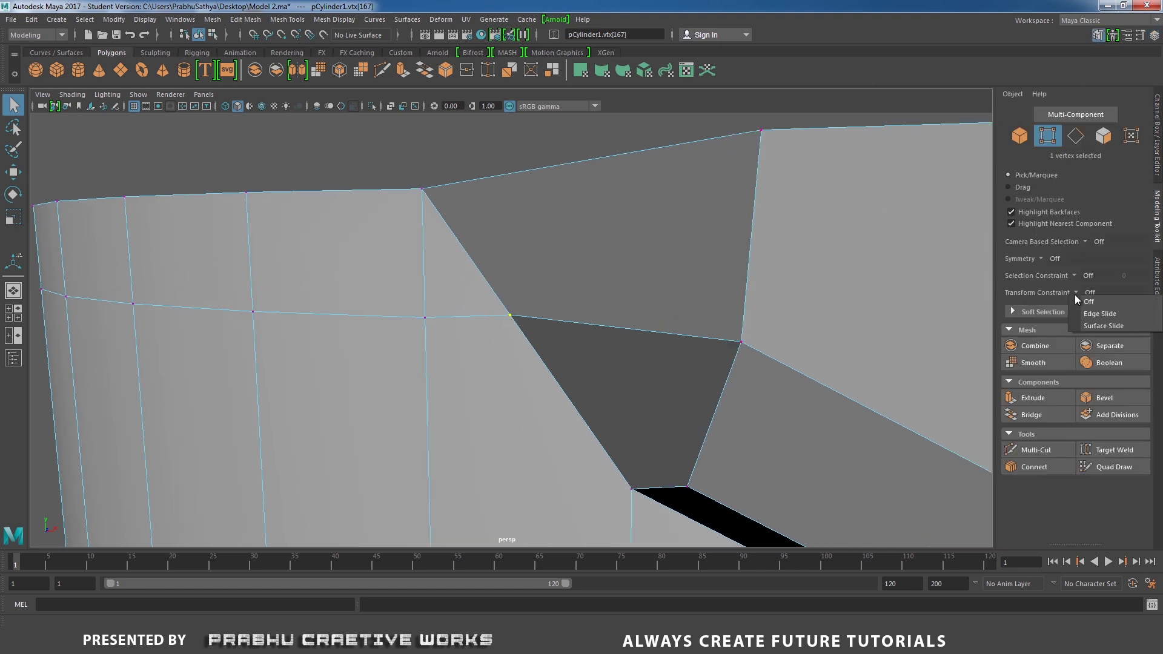
left_click(1097, 314)
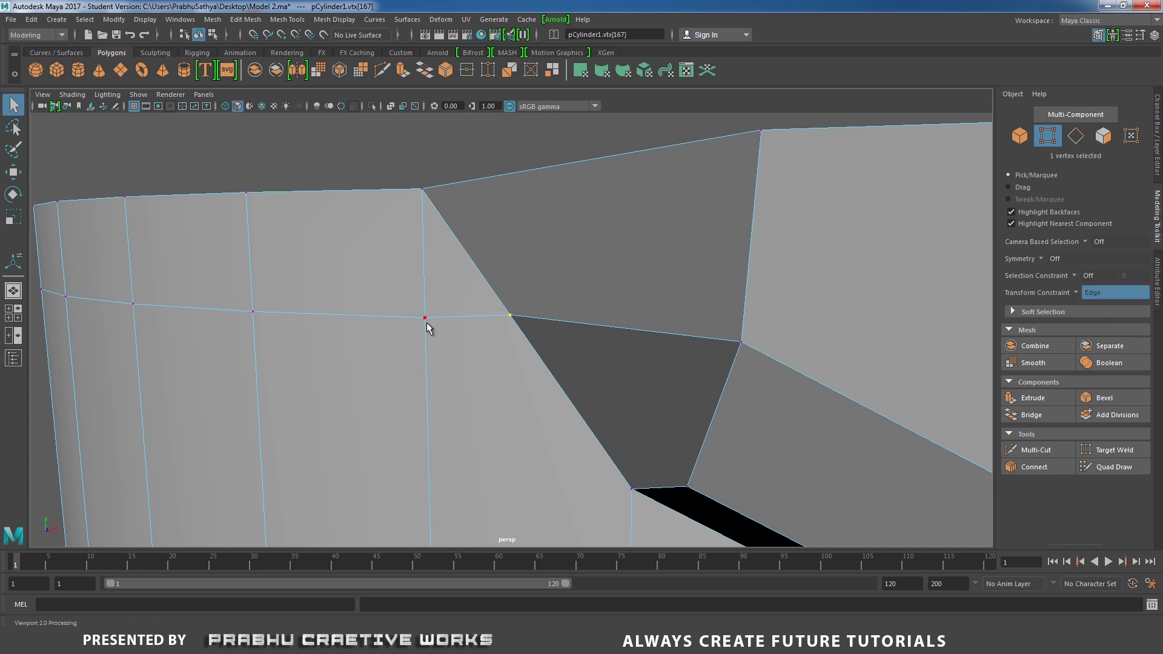
- Slide the notch vertices on both sides of the spout along the edge loop toward the bucket wall
key("w")
left_click_drag(510, 314, 483, 321)
scroll(478, 319, "down", 1)
scroll(479, 318, "down", 3)
mouse_move(533, 358)
left_mouse_down("alt")
mouse_move(561, 372)
mouse_move(524, 371)
left_mouse_up("alt")
left_click(539, 327)
left_click_drag(541, 328, 625, 357)
- Insert an edge loop midway between the rim and the existing loop, undoing a first one placed close to the rim
scroll(625, 357, "down", 5)
left_click_drag(371, 352, 436, 348, "alt")
scroll(535, 418, "up", 5)
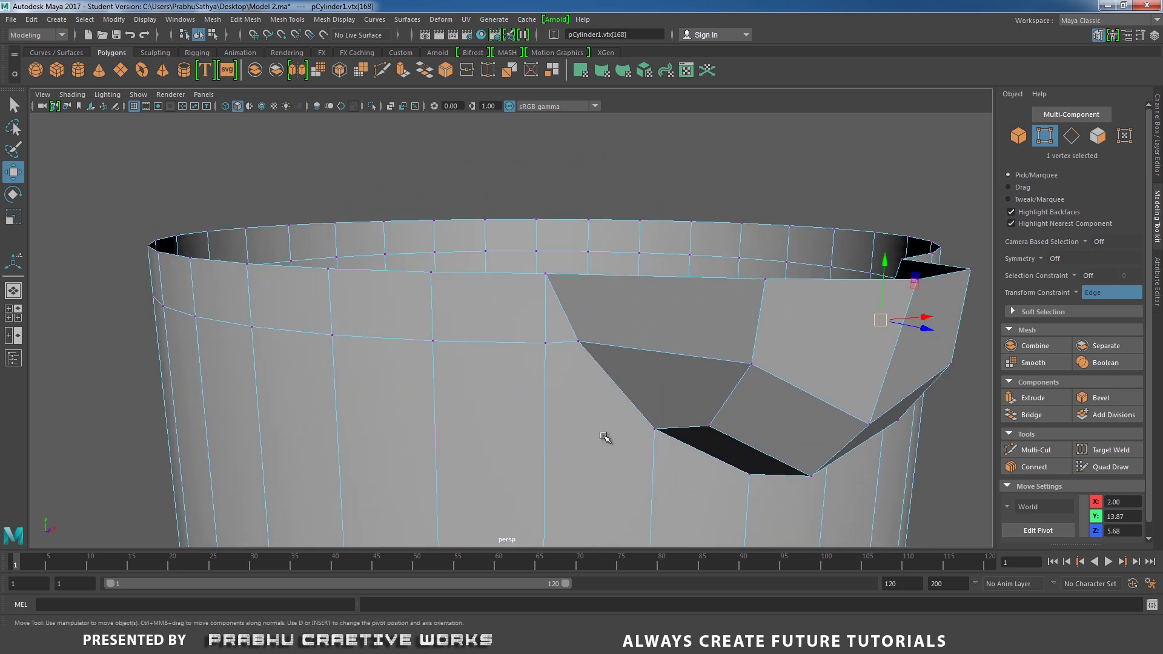
right_click_drag(530, 351, 438, 307)
scroll(511, 298, "up", 1)
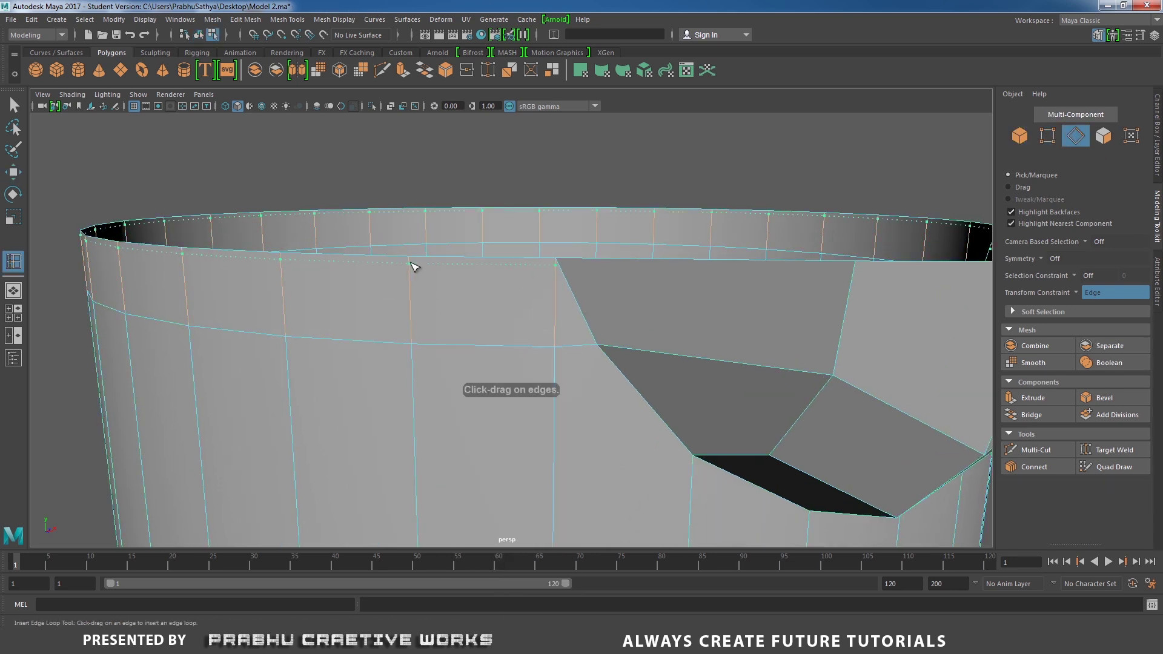
left_click(413, 267)
scroll(467, 298, "up", 2)
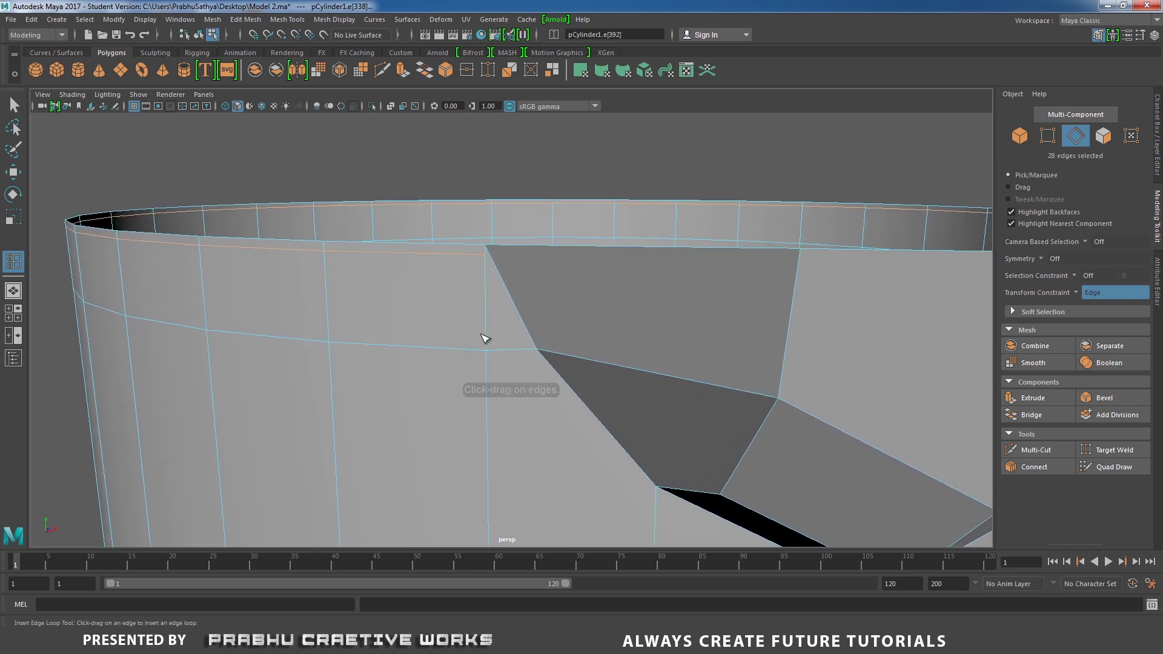
key("ctrl+z")
scroll(410, 312, "down", 3)
left_click_drag(424, 324, 434, 322, "alt")
scroll(447, 331, "up", 1)
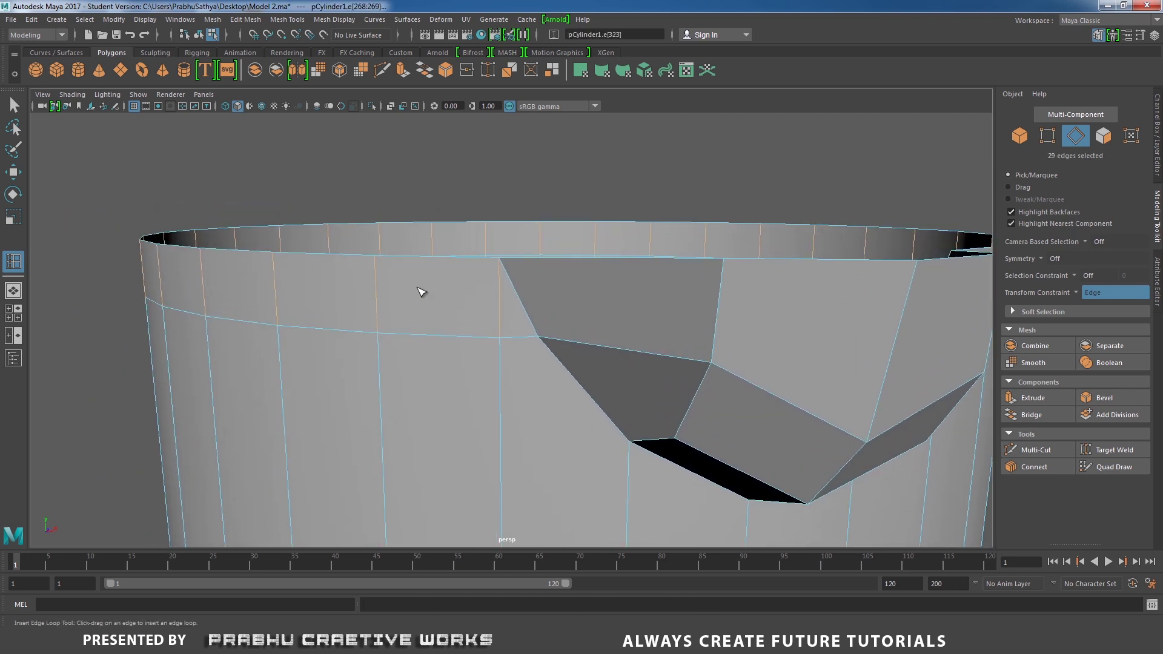
left_click(380, 301)
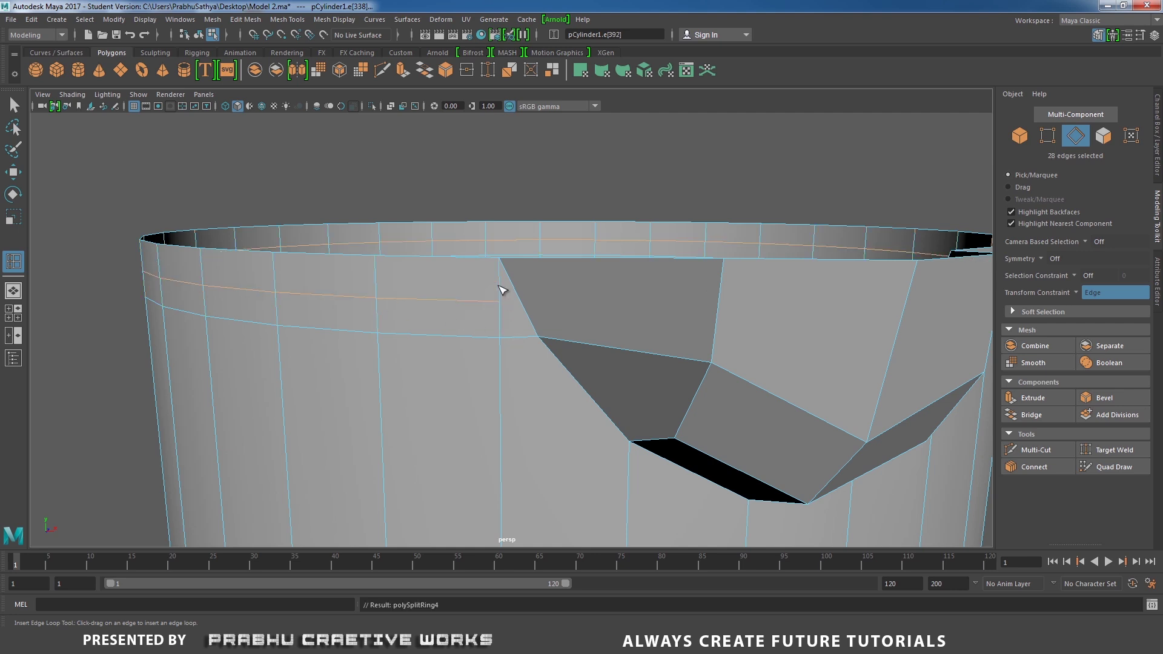
- Insert another edge loop just below the rim, starting at the rim end of the spout notch
scroll(501, 358, "down", 3)
left_click_drag(501, 358, 564, 407, "alt")
scroll(566, 410, "up", 1)
right_click_drag(565, 409, 579, 377, "alt")
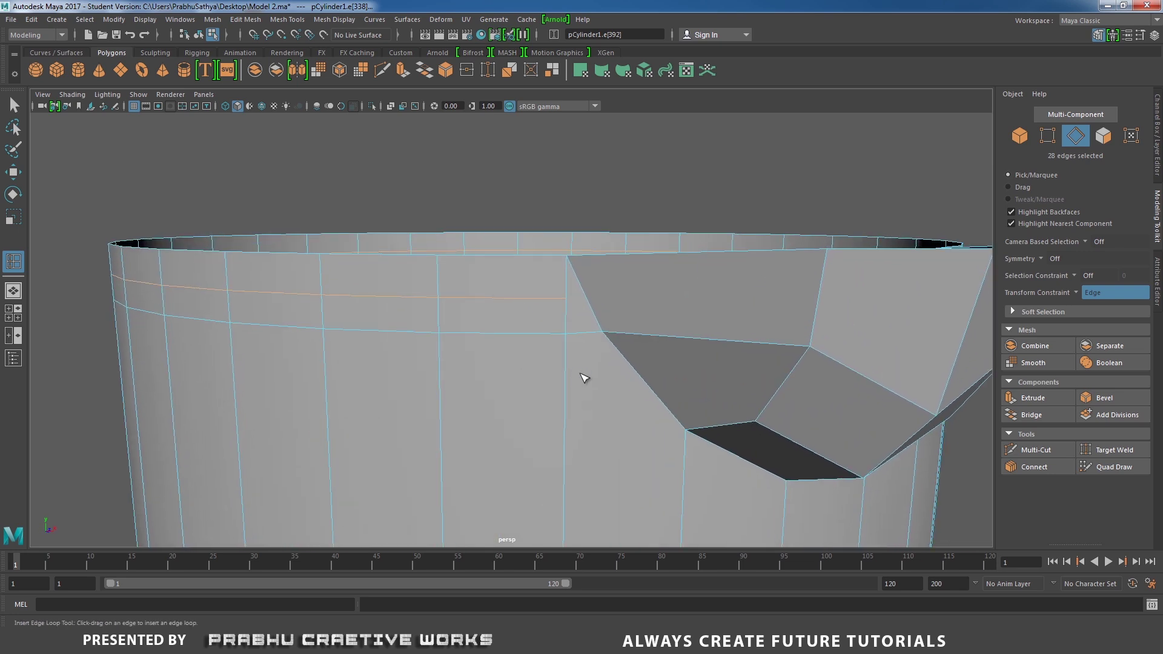
left_click(571, 266)
left_click_drag(571, 265, 507, 288, "alt")
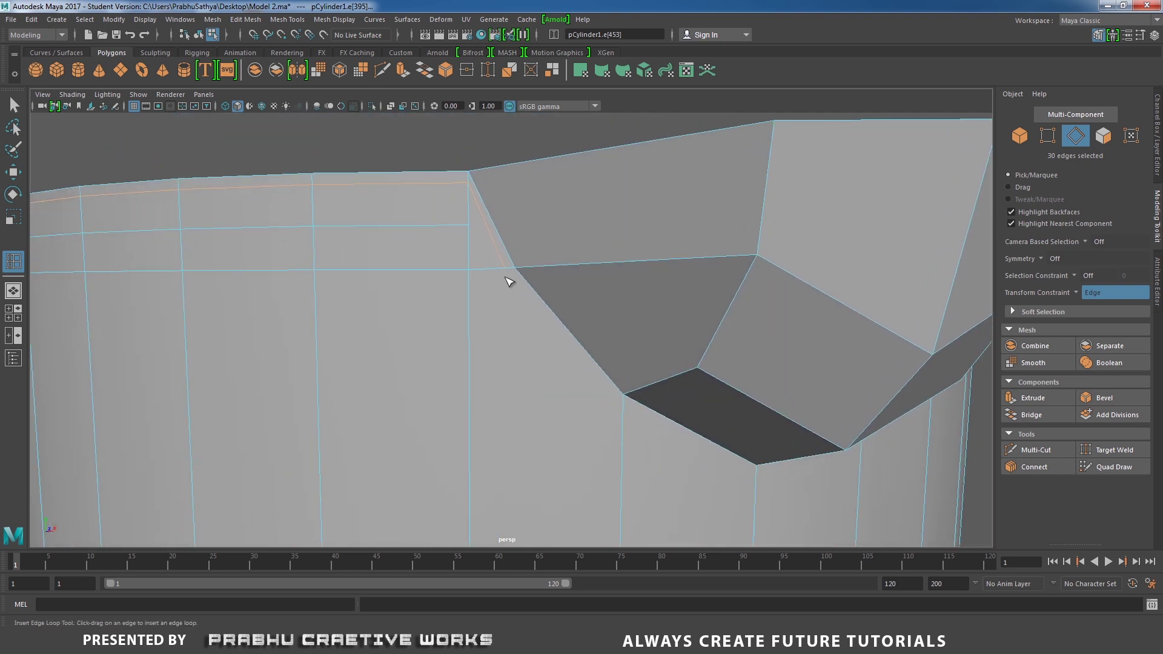
- Use Multi-Cut to run a supporting edge just beneath the spout notch, joining the rim loop's ends on both sides
right_click_drag(630, 372, 461, 326, "alt")
left_click_drag(525, 272, 554, 383, "alt")
middle_click_drag(619, 296, 593, 412, "alt")
right_click_drag(593, 406, 634, 411, "alt")
middle_click_drag(484, 266, 493, 318, "alt")
right_click_drag(493, 318, 537, 374, "alt")
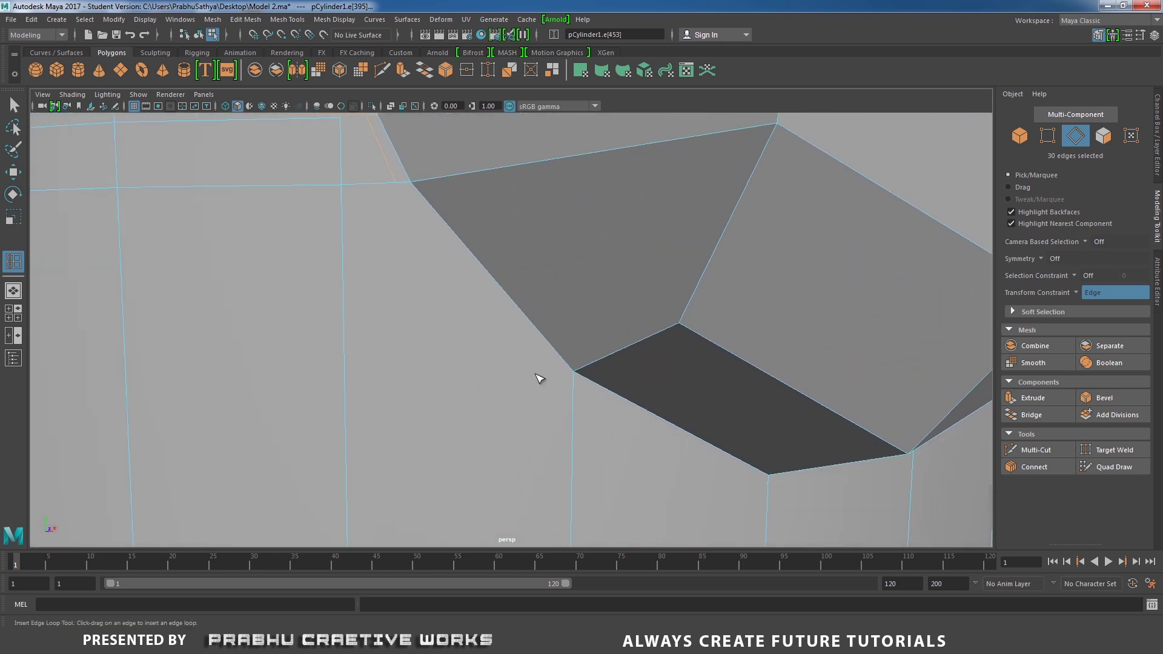
key("w")
right_click_drag(385, 218, 441, 203)
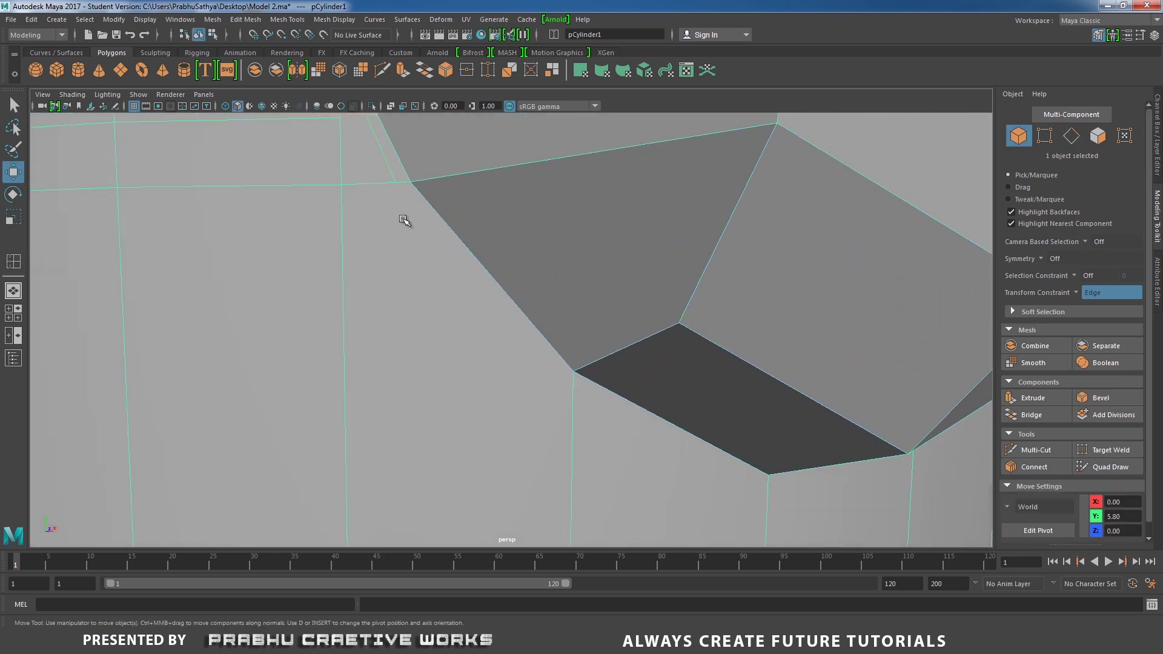
right_click(405, 217, "shift")
left_click(376, 215)
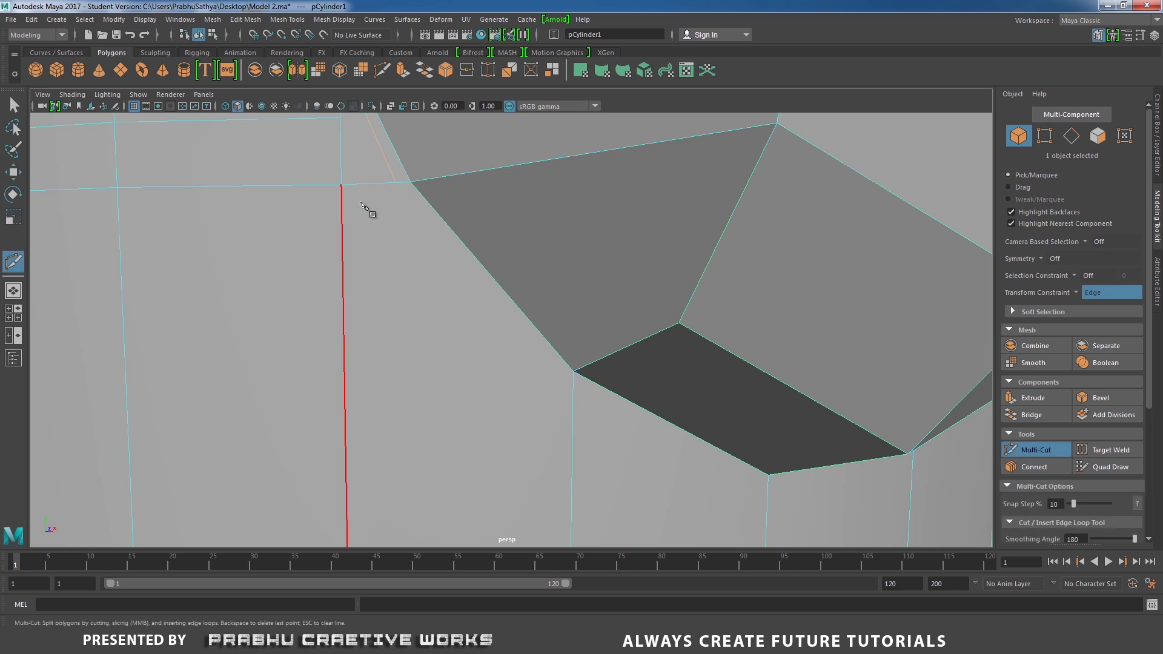
left_click(396, 182)
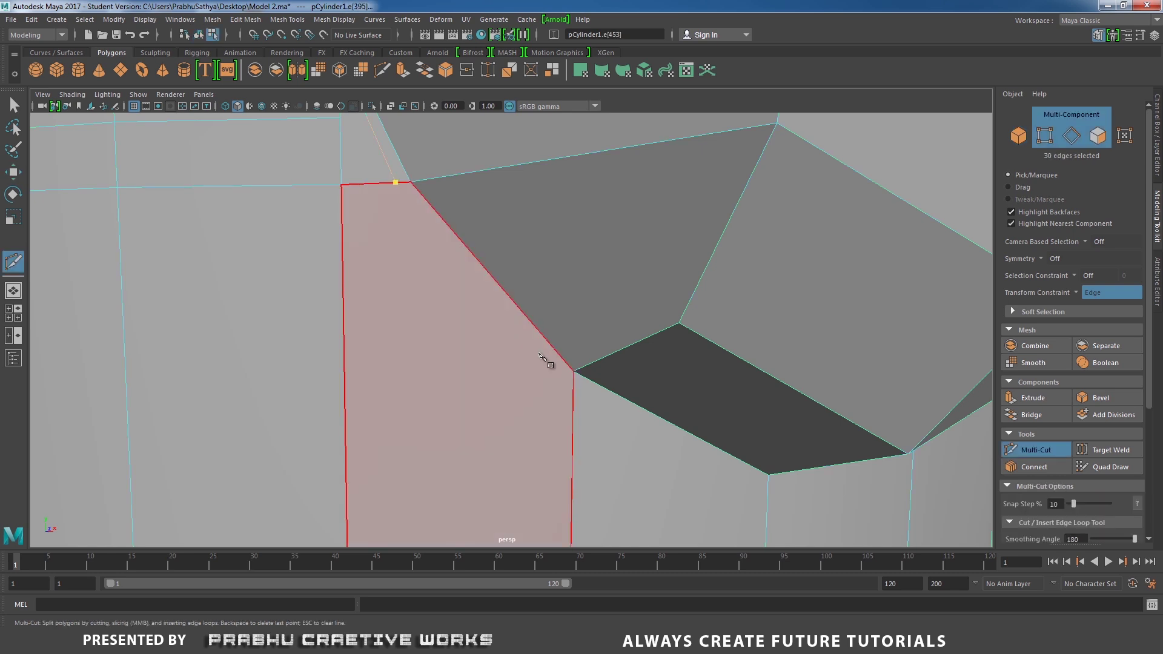
left_click(573, 383)
left_click_drag(573, 384, 395, 337, "alt")
left_click(382, 323)
left_click(606, 224)
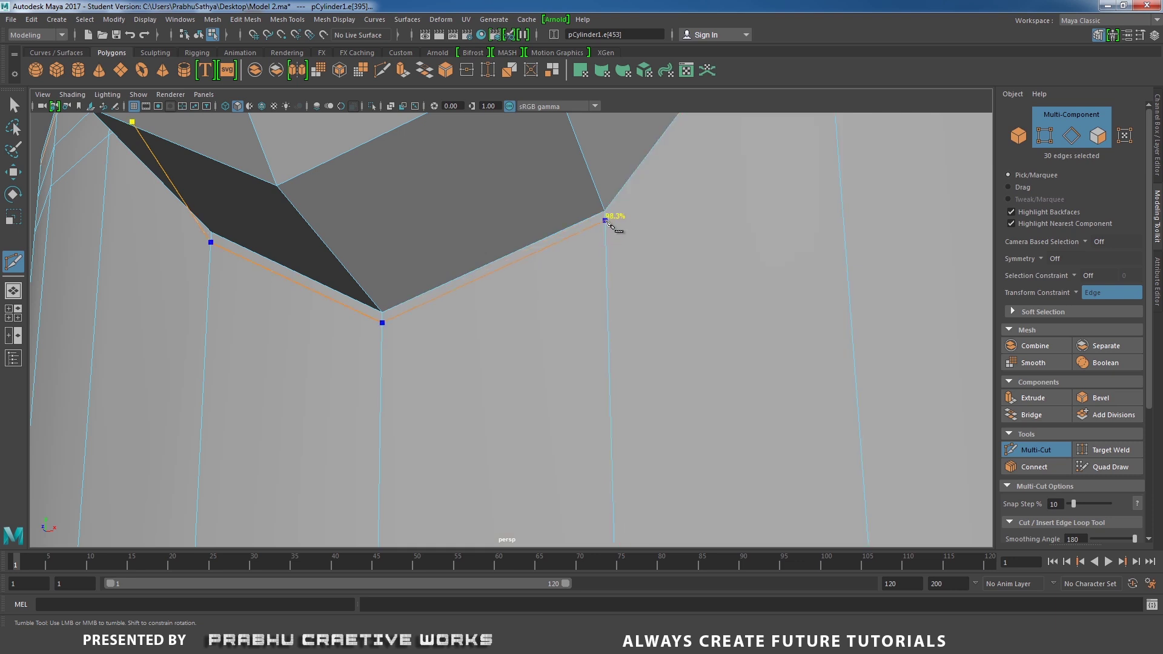
left_click_drag(696, 228, 642, 376, "alt")
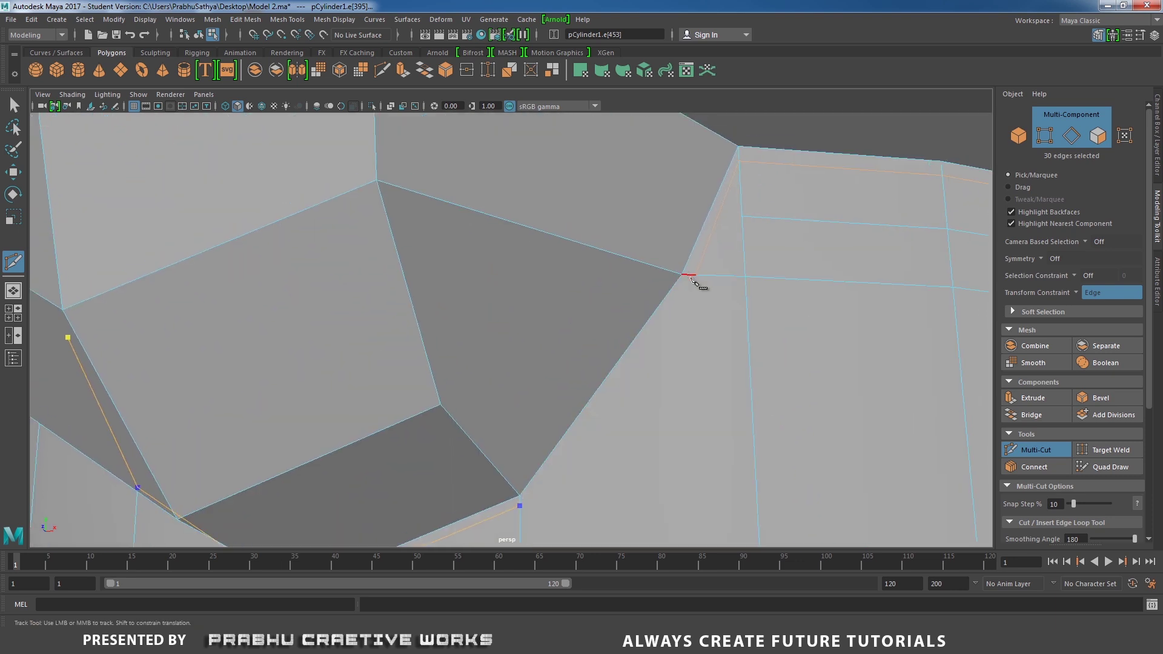
right_click(696, 276)
- Preview the bucket in smooth mode and compare the spout's shape with the IMG_7211 (1) reference photo
right_click_drag(781, 298, 400, 330, "alt")
left_click_drag(400, 330, 496, 369, "alt")
right_click_drag(497, 370, 541, 420, "alt")
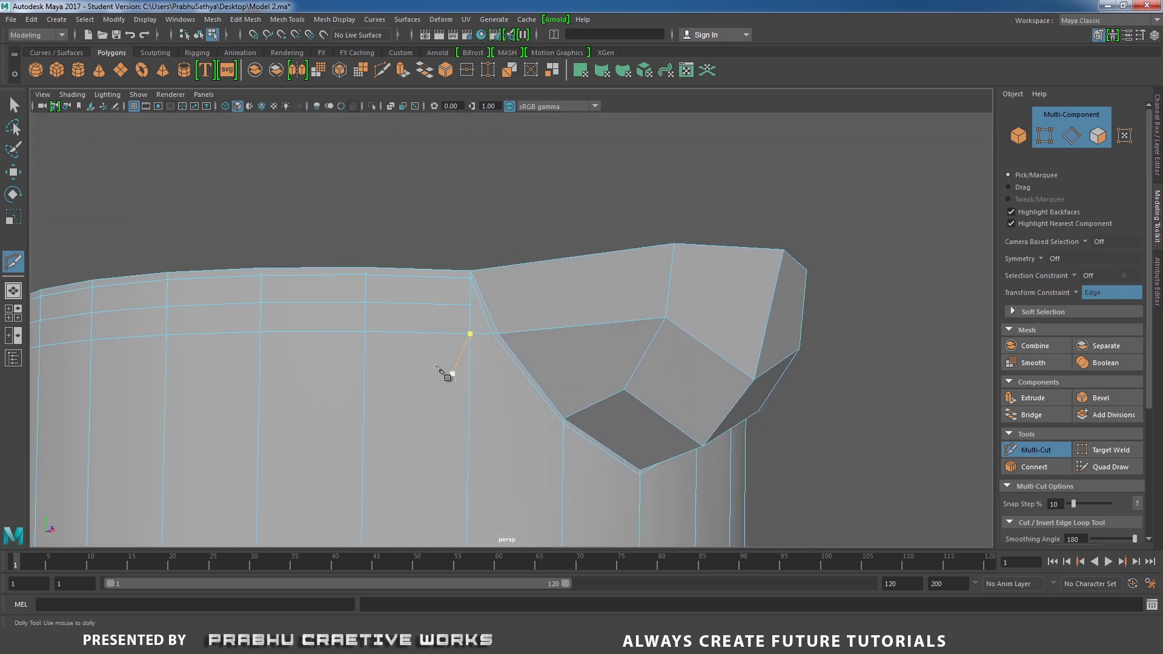
key("w")
right_click_drag(444, 293, 526, 276)
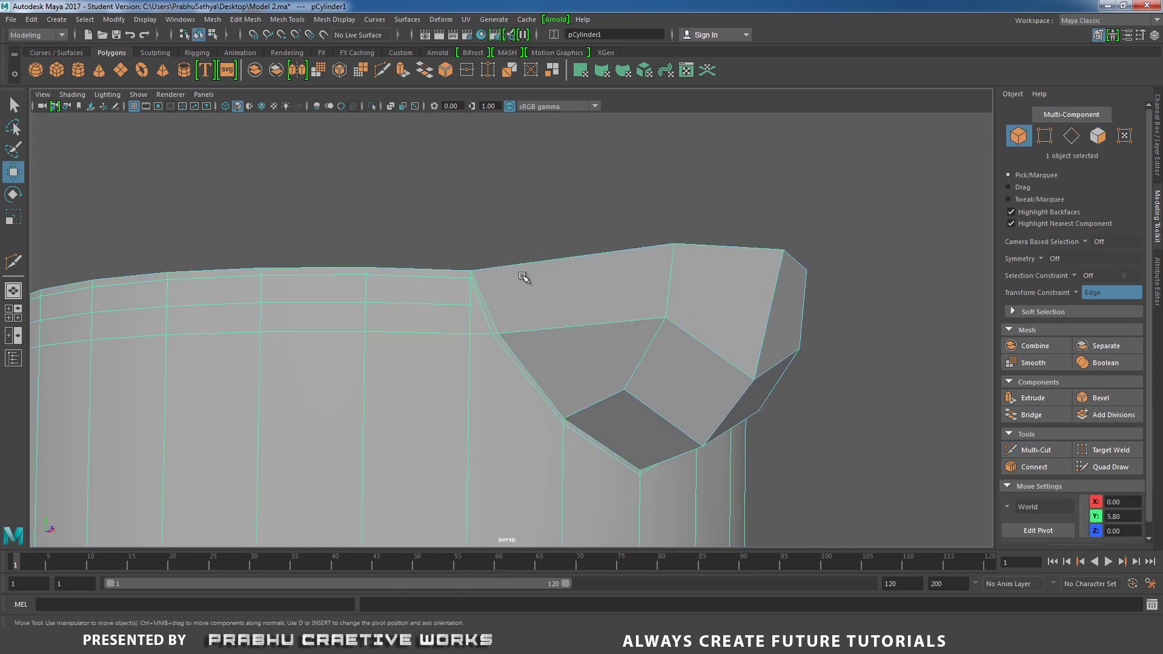
key("3")
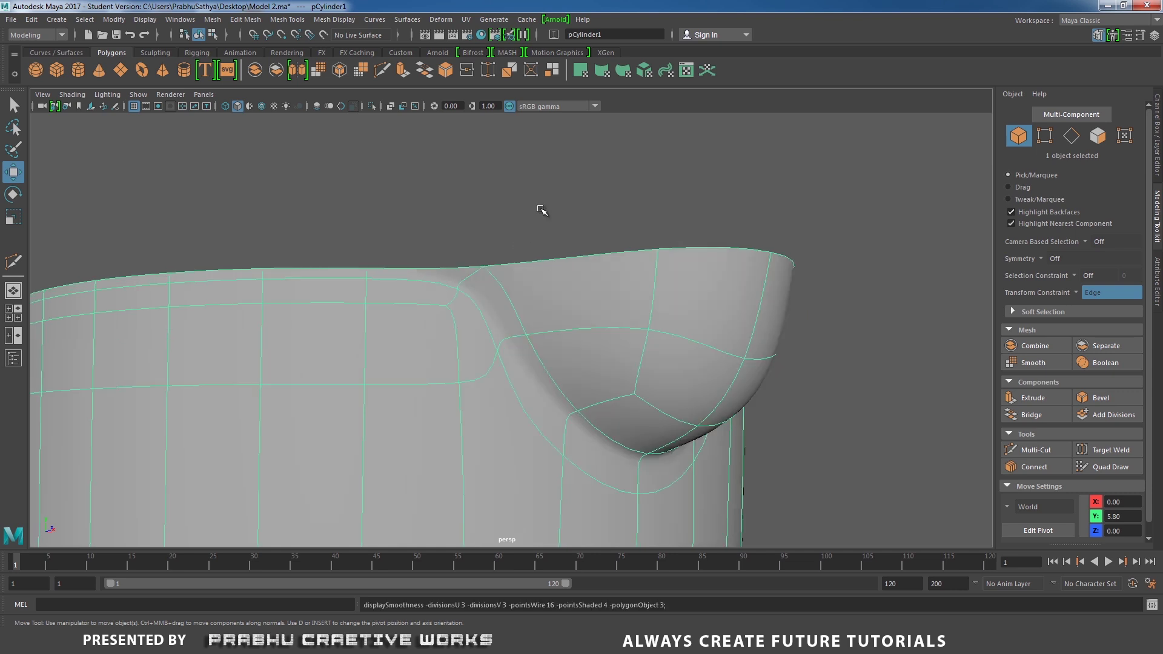
left_click(553, 252)
left_click_drag(553, 252, 306, 277, "alt")
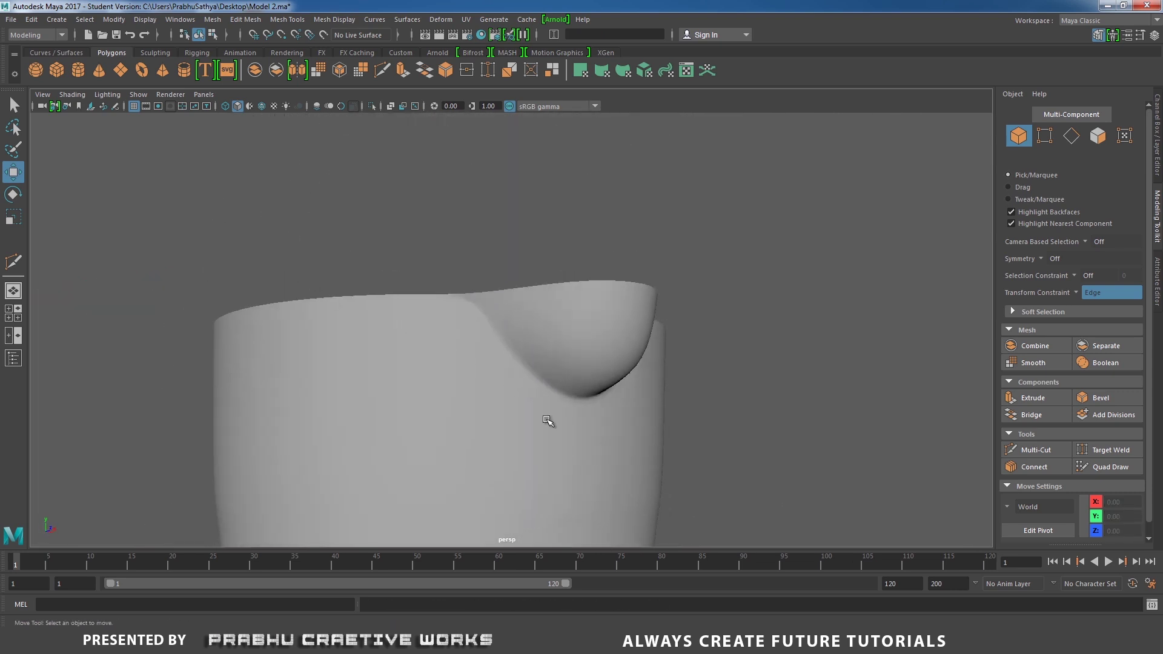
left_click(592, 641)
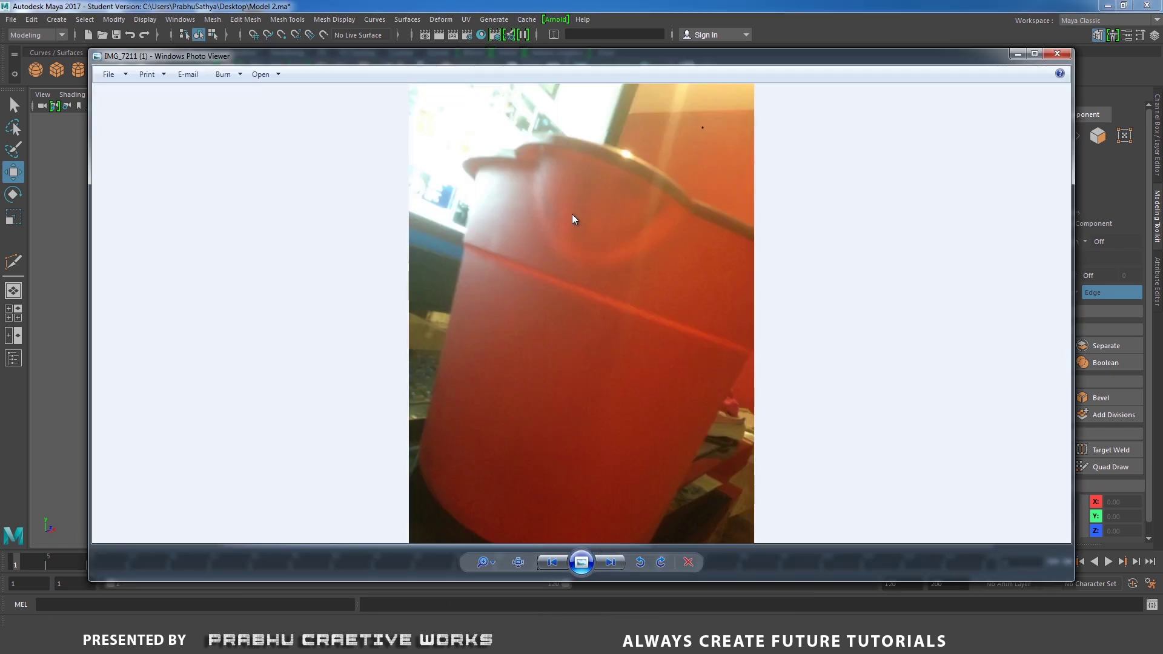
left_click(592, 641)
left_click_drag(484, 336, 475, 354, "alt")
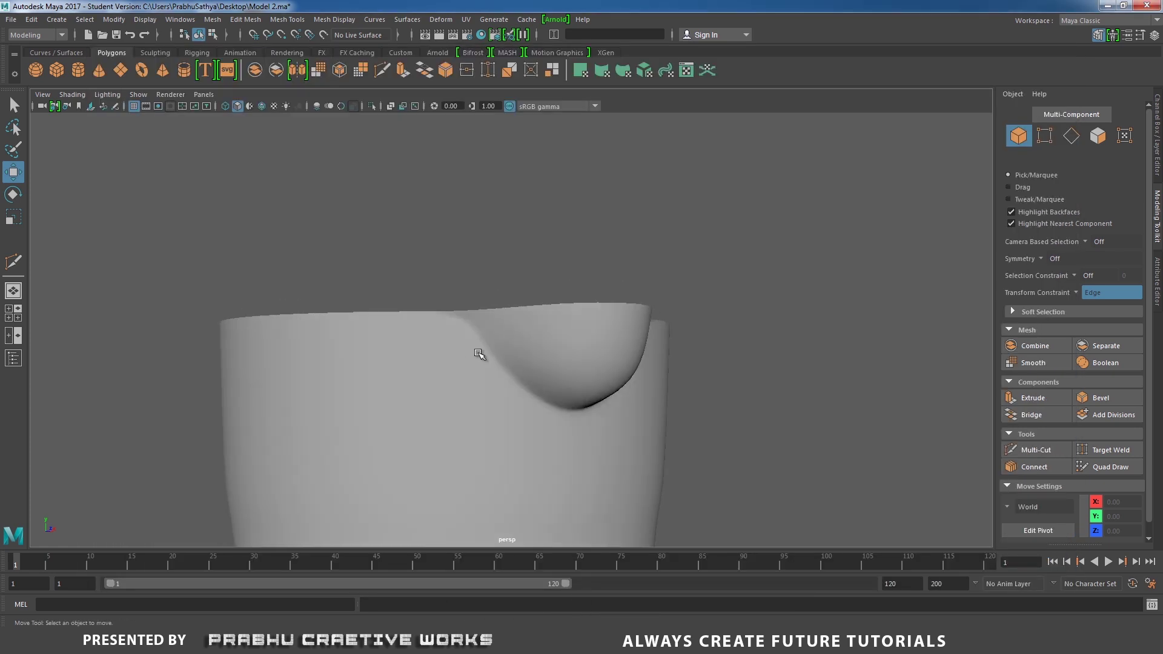
- Return to the unsmoothed display and insert an edge loop around the upper band at the height of the notch's lower side corner
left_click(477, 356)
middle_click_drag(494, 360, 497, 312, "alt")
key("1")
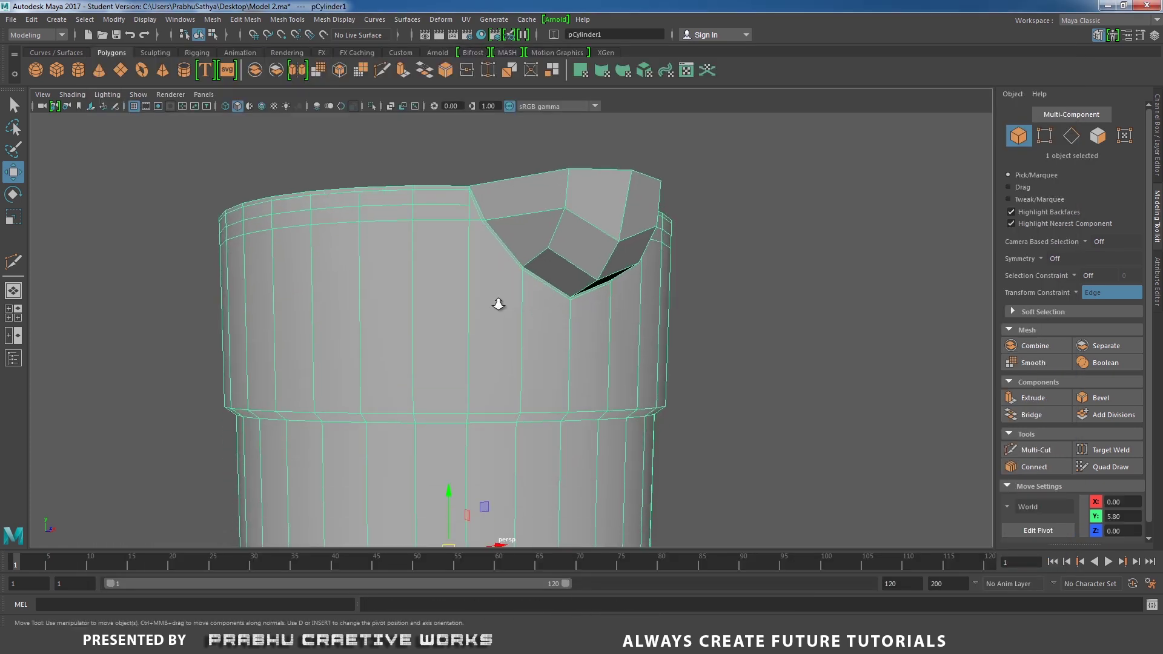
scroll(506, 285, "up", 5)
scroll(609, 397, "up", 1)
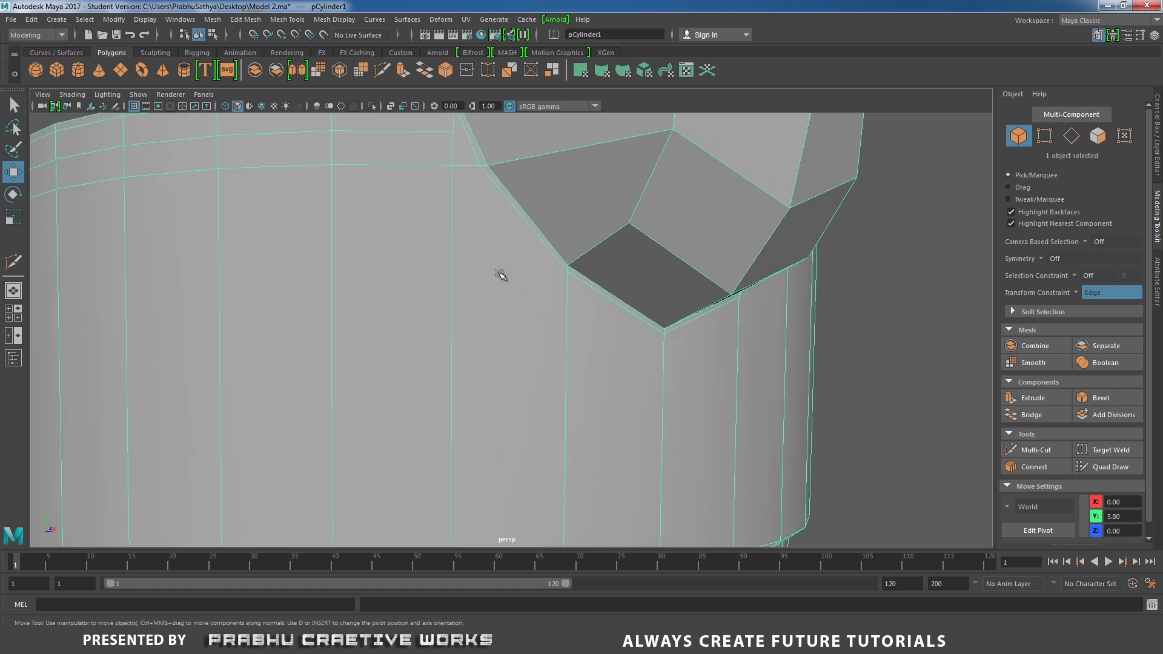
right_click_drag(500, 274, 426, 275, "shift")
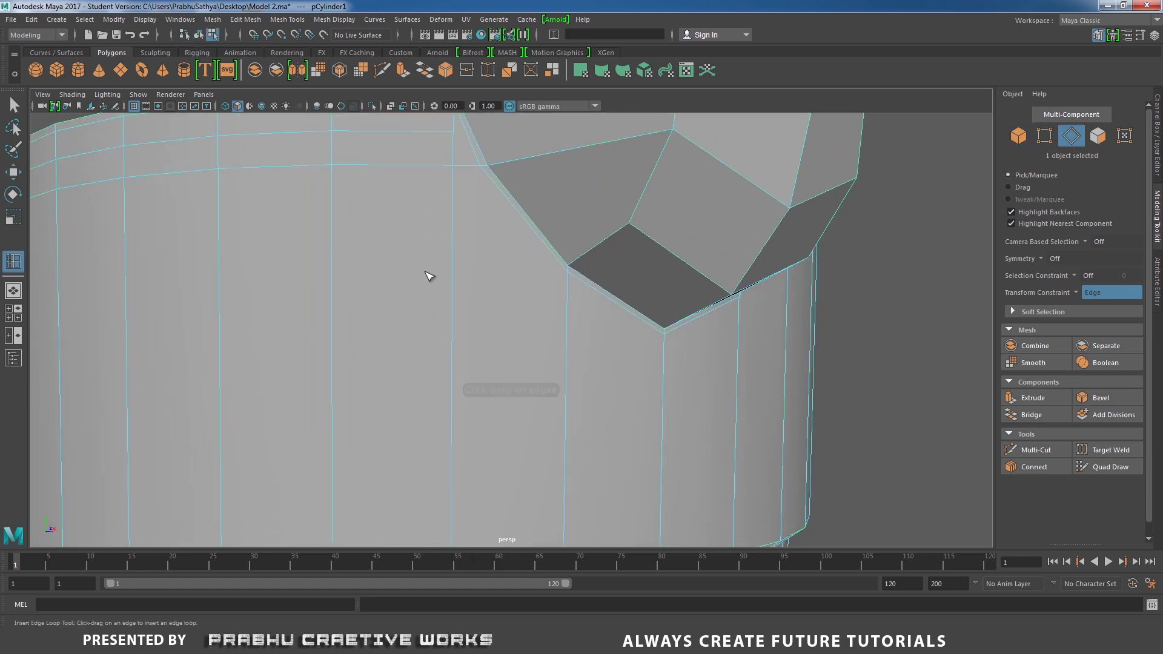
left_click(457, 271)
- Connect both ends of the new edge loop to the spout notch's side corners with Multi-Cut
right_click_drag(500, 256, 450, 246)
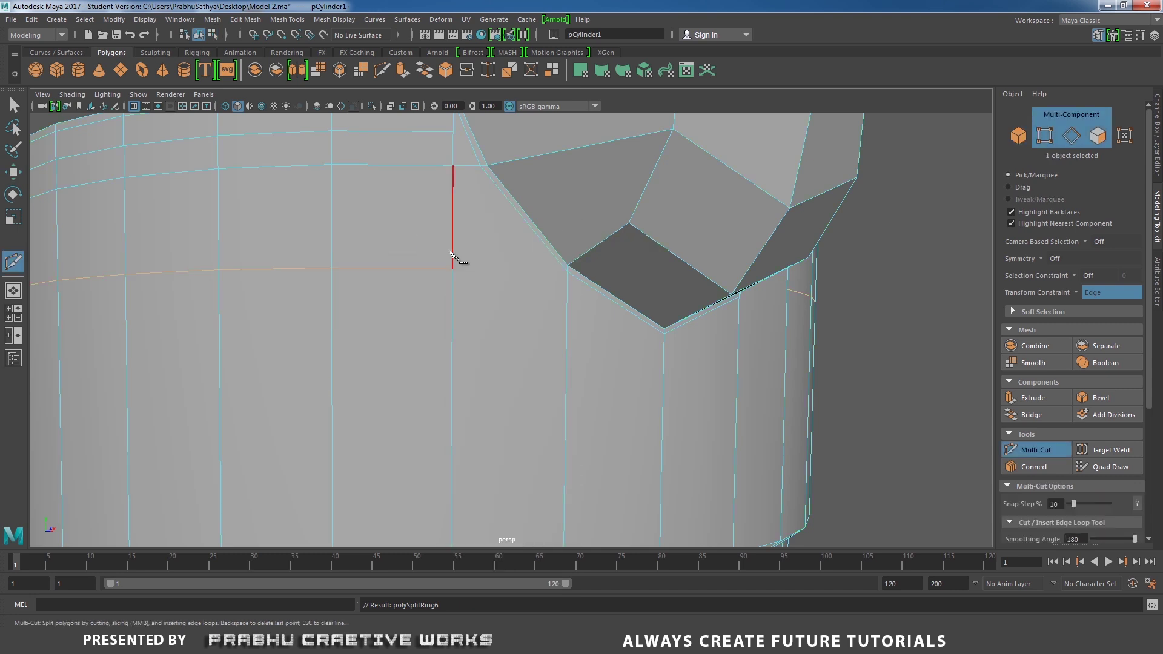
left_click(453, 268)
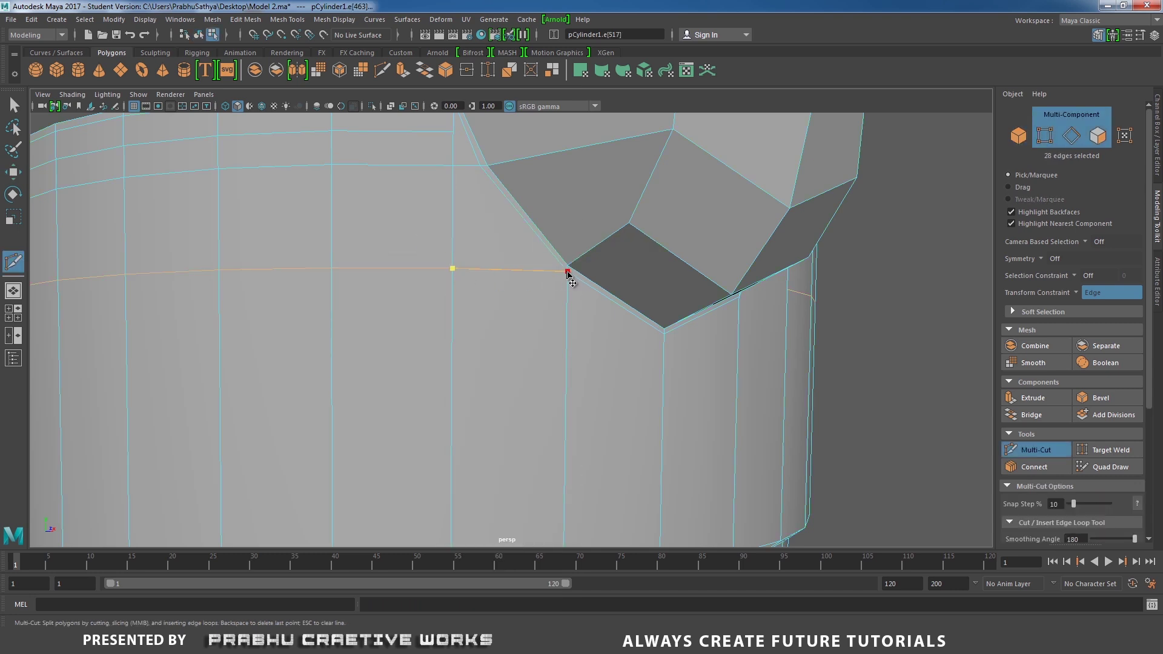
left_click_drag(582, 322, 463, 319, "alt")
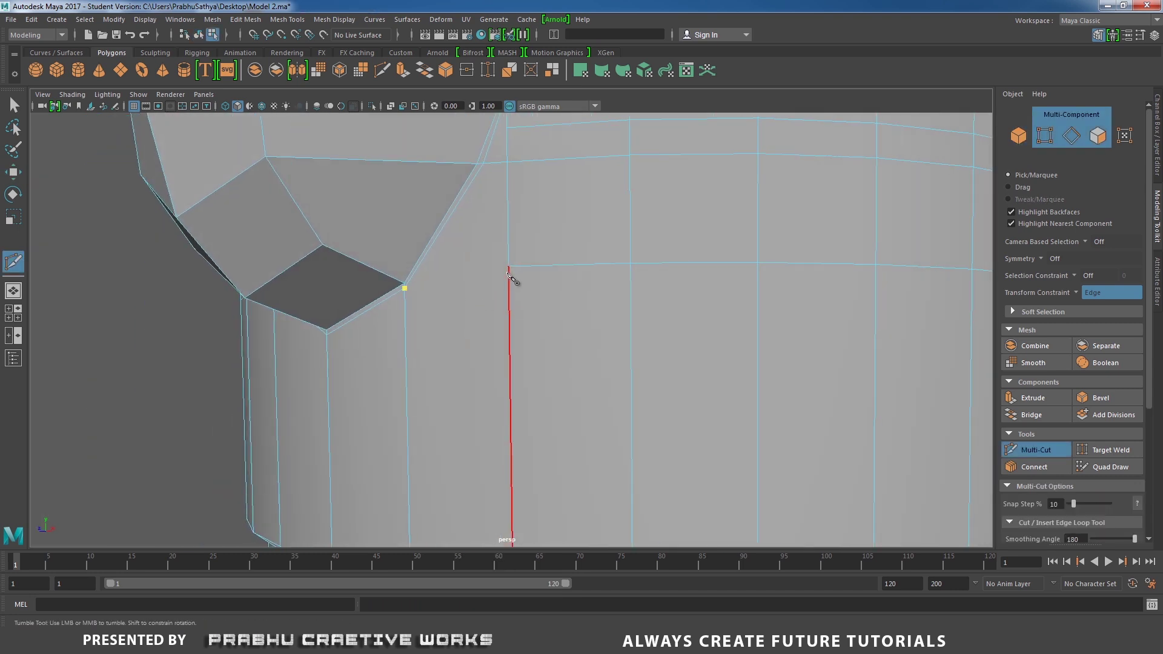
left_click_drag(613, 312, 501, 364, "alt")
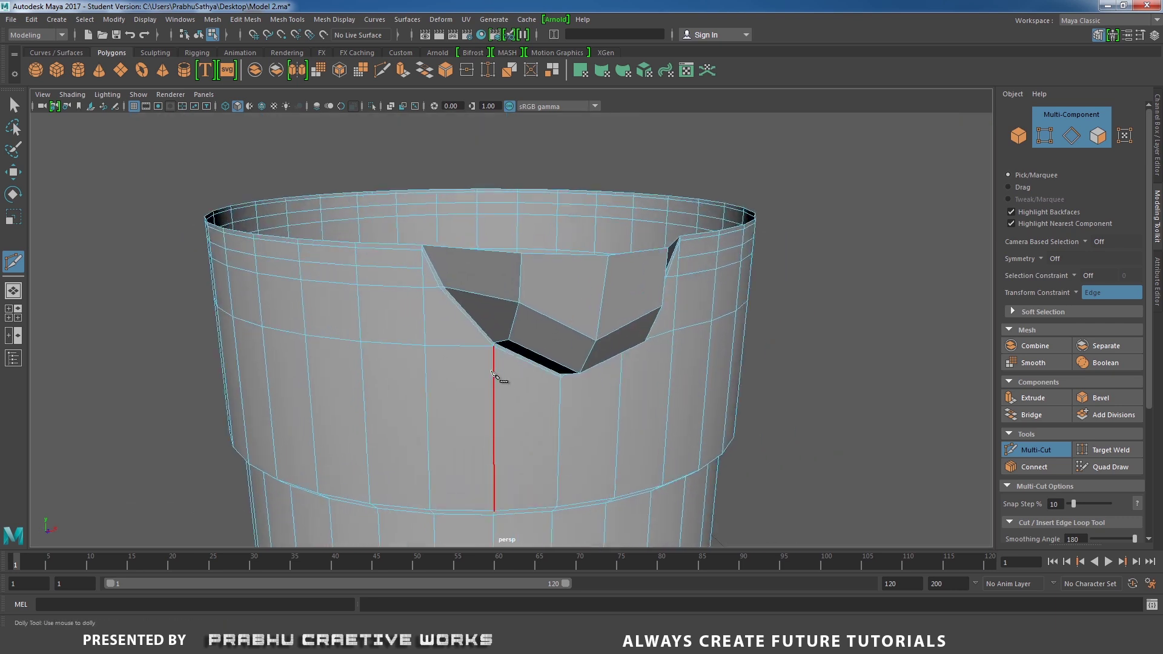
- Select the bucket's rim edge loop, including the spout edge, and extrude it outward into a flat lip
key("w")
double_click(364, 243)
right_click_drag(389, 267, 390, 298, "shift")
left_click_drag(390, 298, 667, 166, "alt")
- Extrude the lip's outer edges again, turn Transform Constraint off, and move the new edges down to give the rim height
right_click_drag(708, 215, 711, 236, "shift")
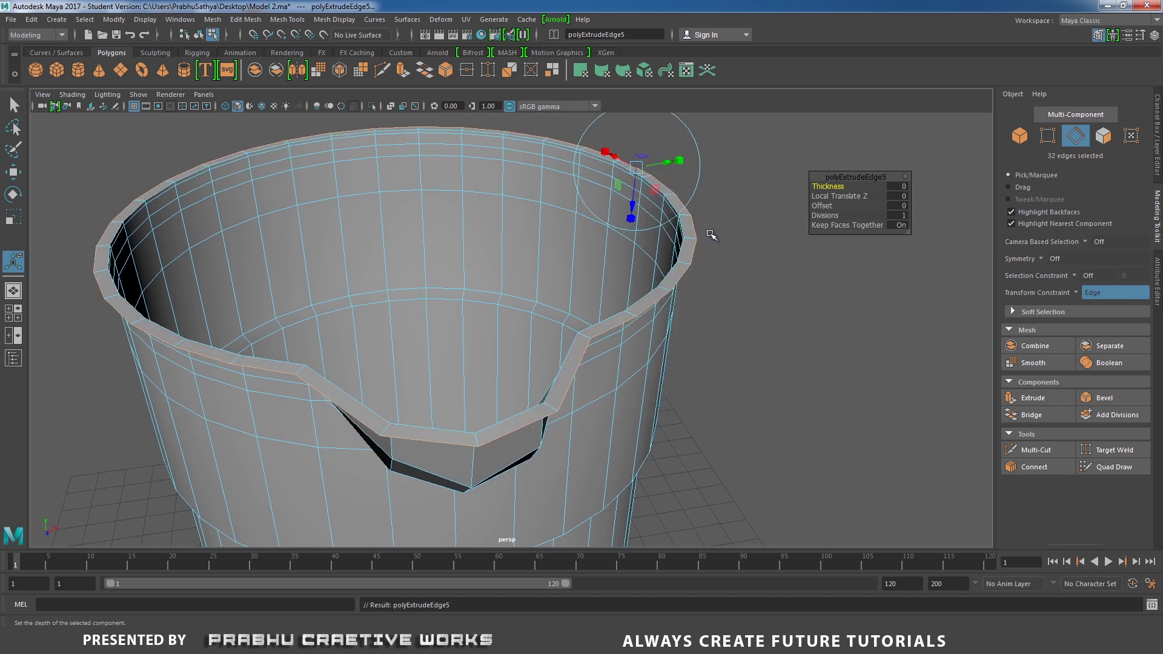
key("w")
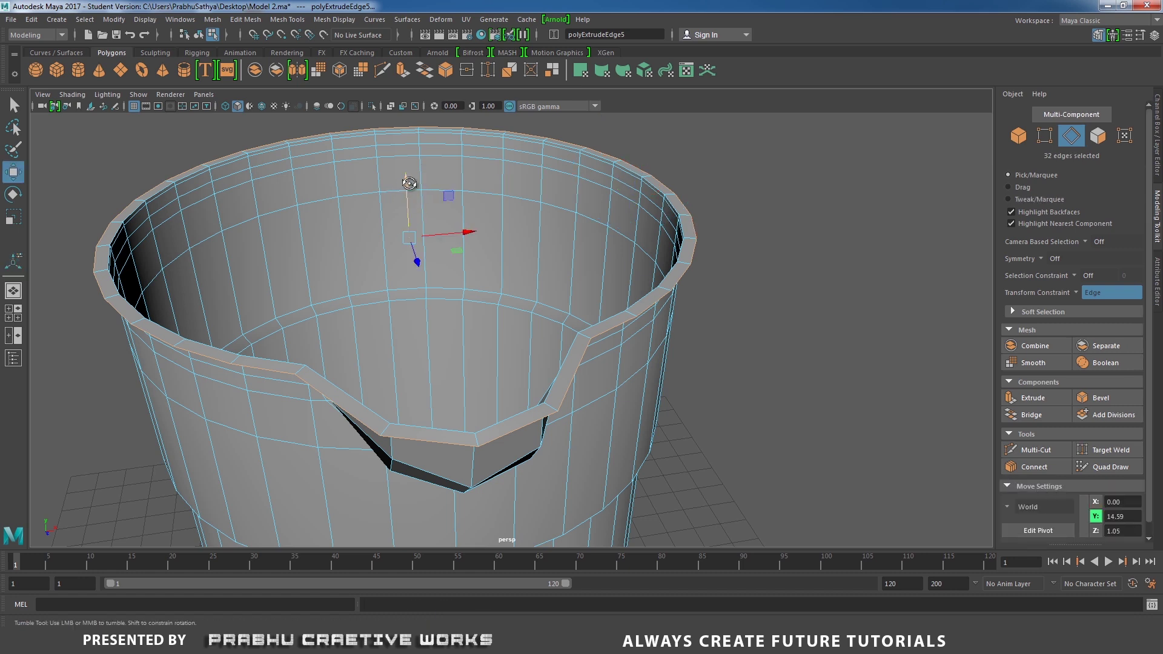
left_click_drag(402, 187, 747, 234, "alt")
left_click(1072, 293)
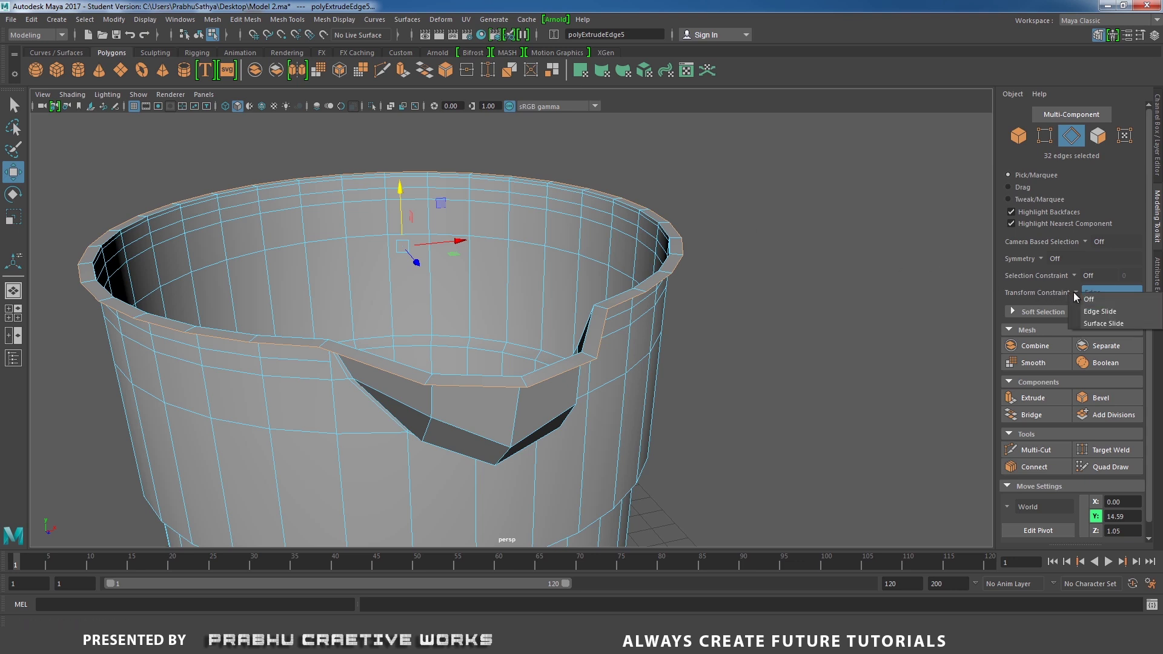
left_click(1089, 300)
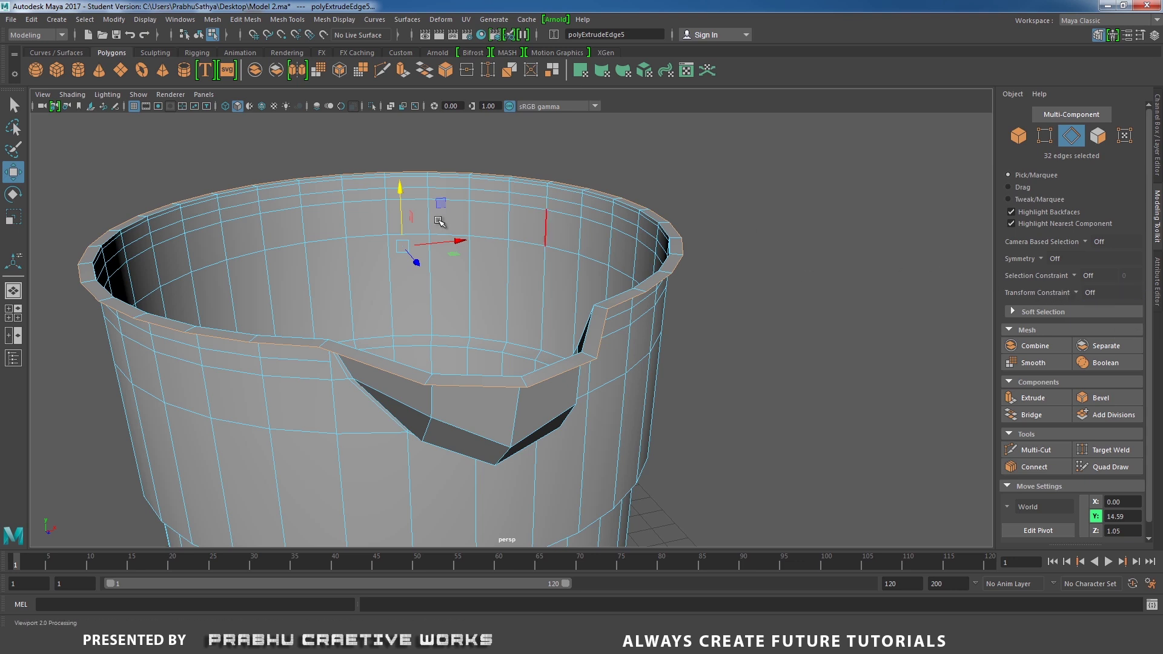
left_click_drag(401, 190, 403, 199)
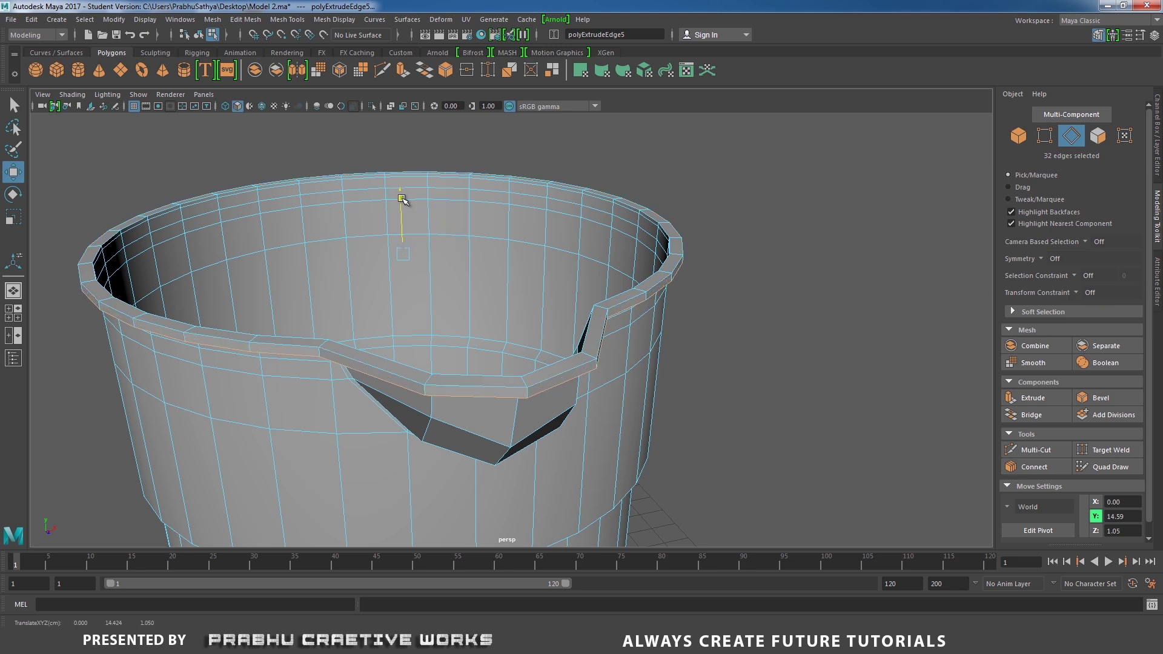
- Select the upper edge loops of the rim lip and bevel them
right_click_drag(173, 257, 240, 231)
middle_click_drag(240, 231, 299, 267, "alt")
scroll(298, 269, "up", 4)
right_click_drag(287, 292, 285, 247)
double_click(235, 271, "shift")
left_click(111, 278)
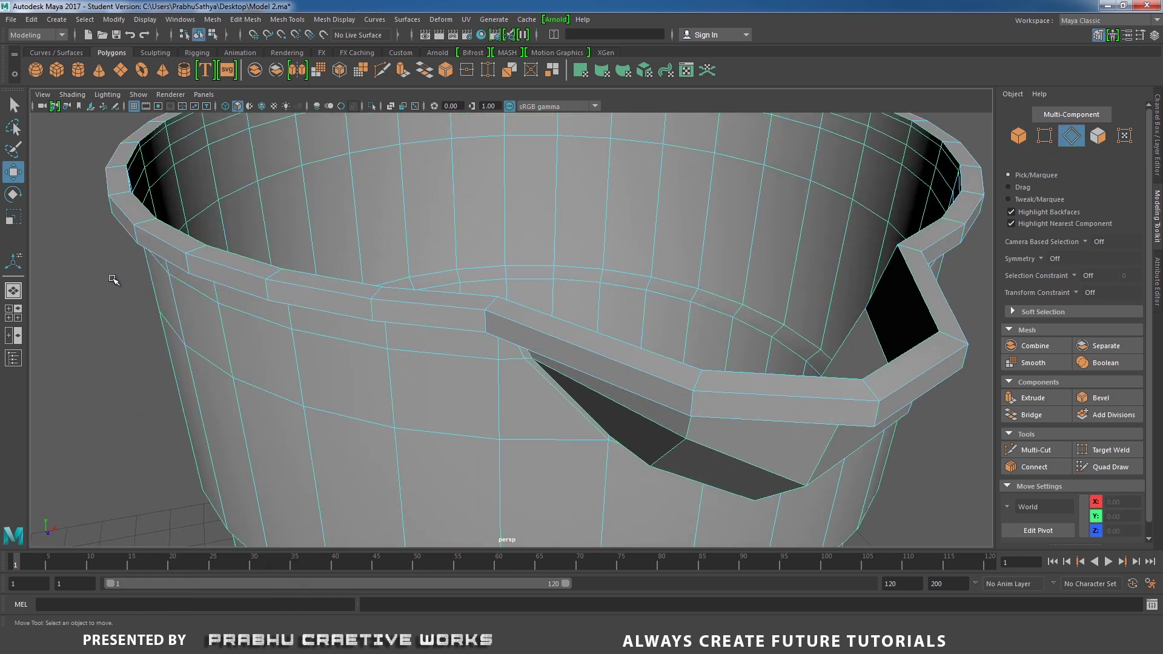
double_click(224, 259)
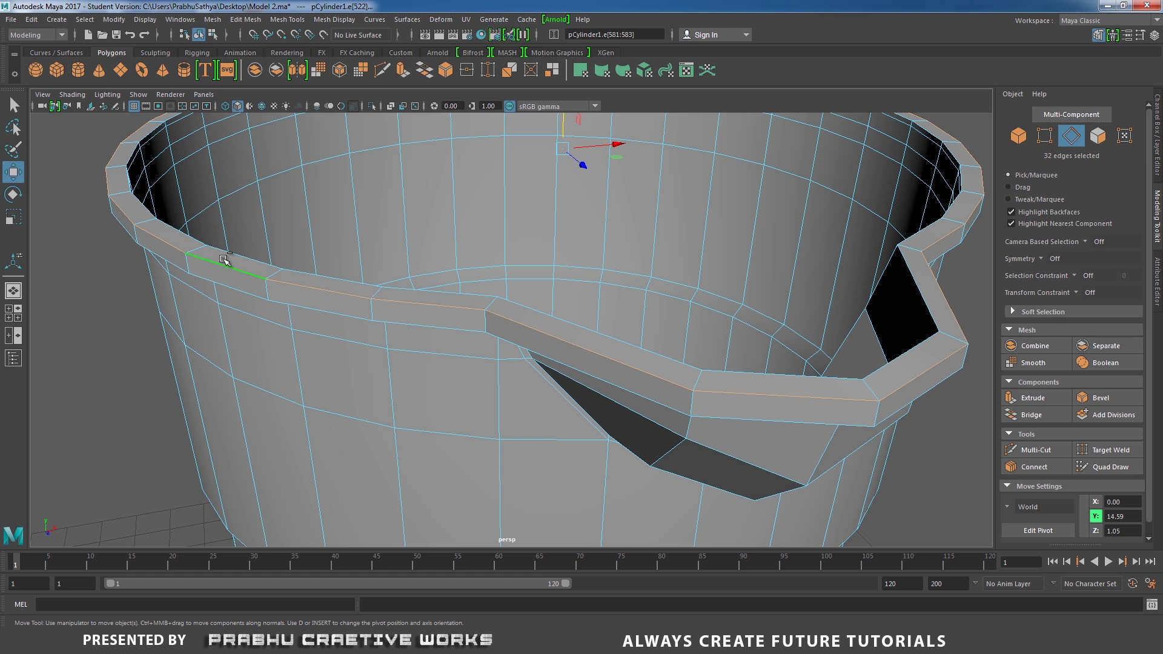
left_click(564, 320, "shift")
right_click_drag(476, 357, 533, 356, "shift")
left_click_drag(617, 325, 600, 335, "alt")
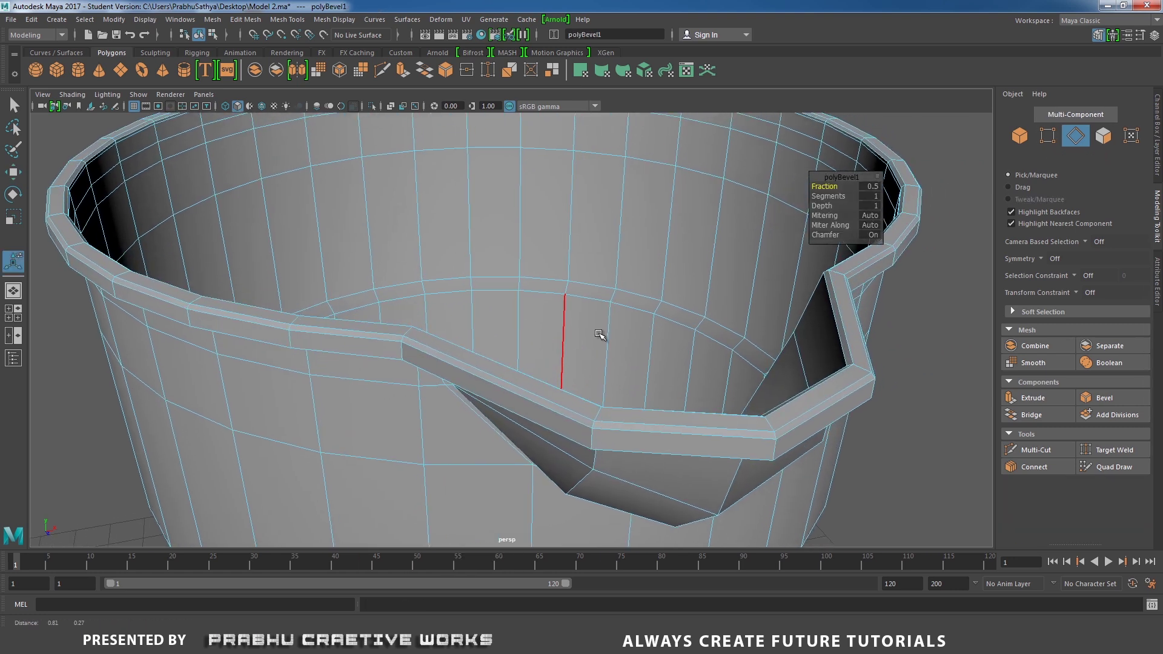
- Set the rim bevel's Fraction to 0.2 and Segments to 2
left_click(872, 186)
type("0.2")
key("Return")
left_click(871, 197)
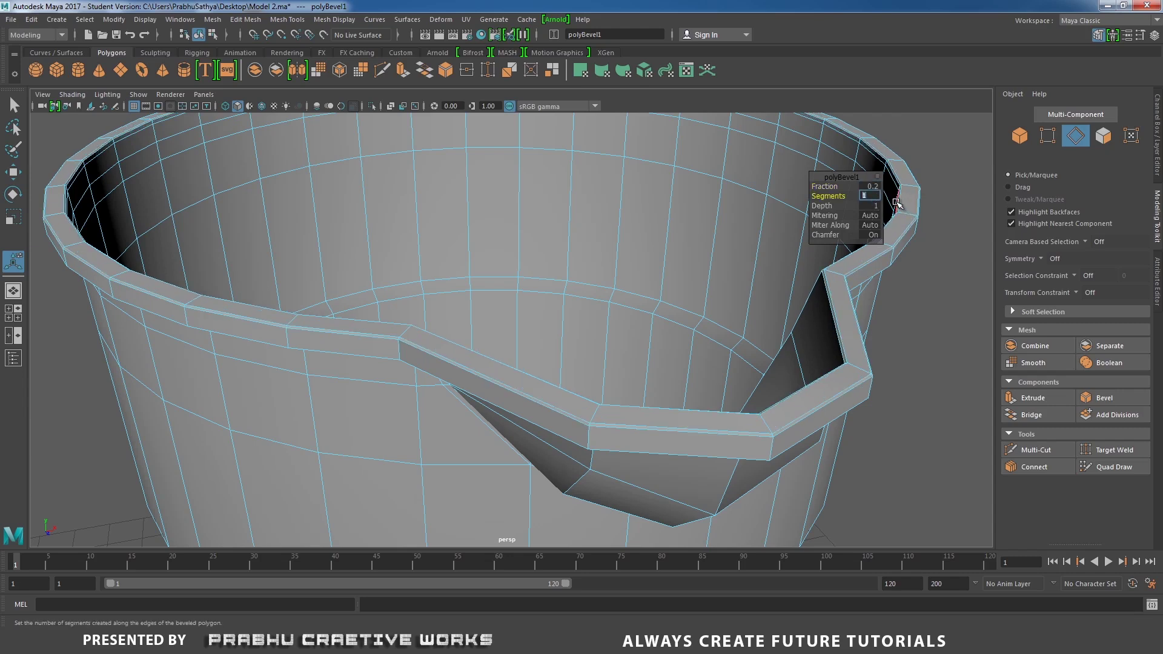
type("2")
- Switch to object mode and examine the rim lip and spout in smooth preview
right_click_drag(369, 329, 446, 241)
left_click_drag(419, 324, 438, 293, "alt")
scroll(424, 304, "down", 4)
key("3")
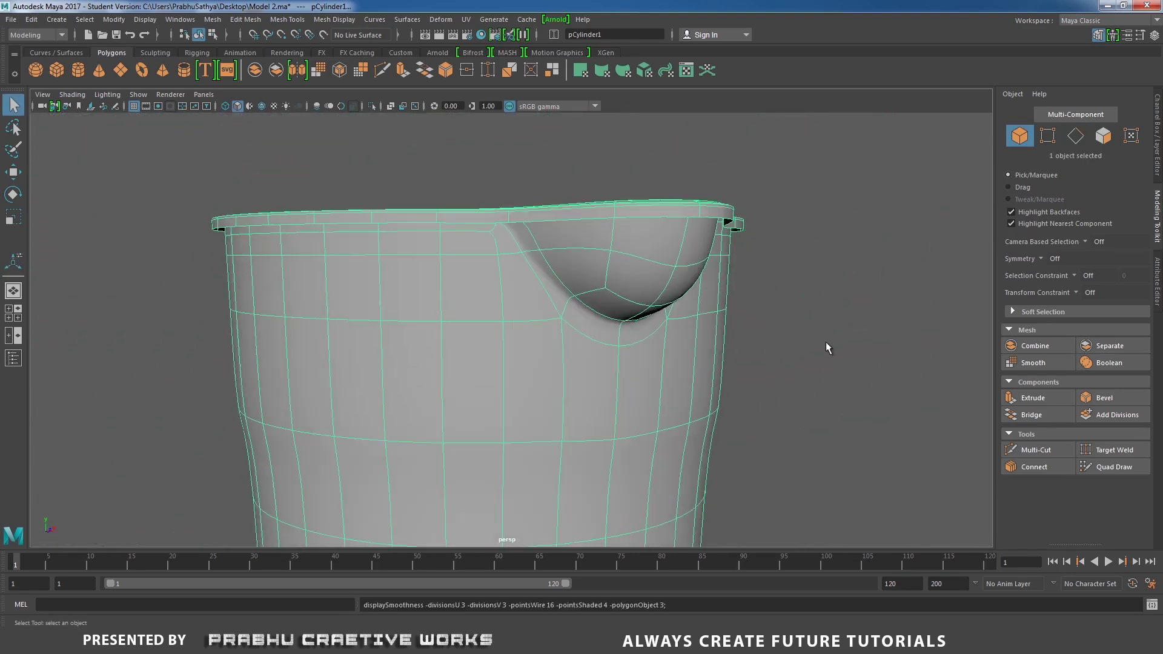
left_click(769, 337)
left_click_drag(769, 338, 451, 208, "alt")
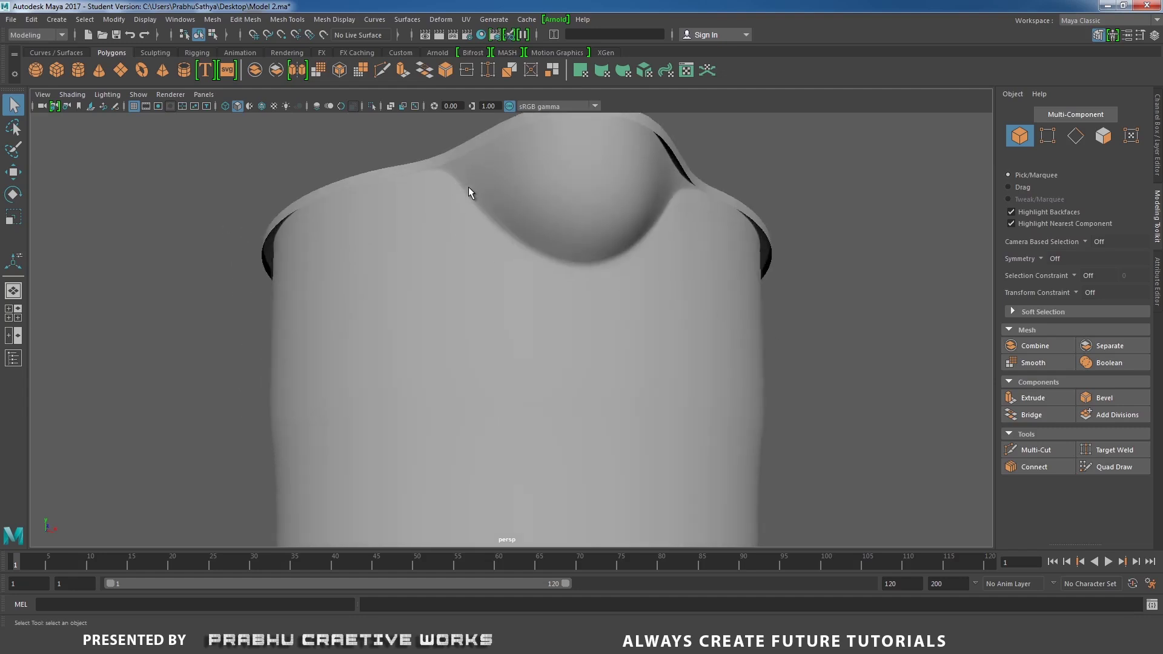
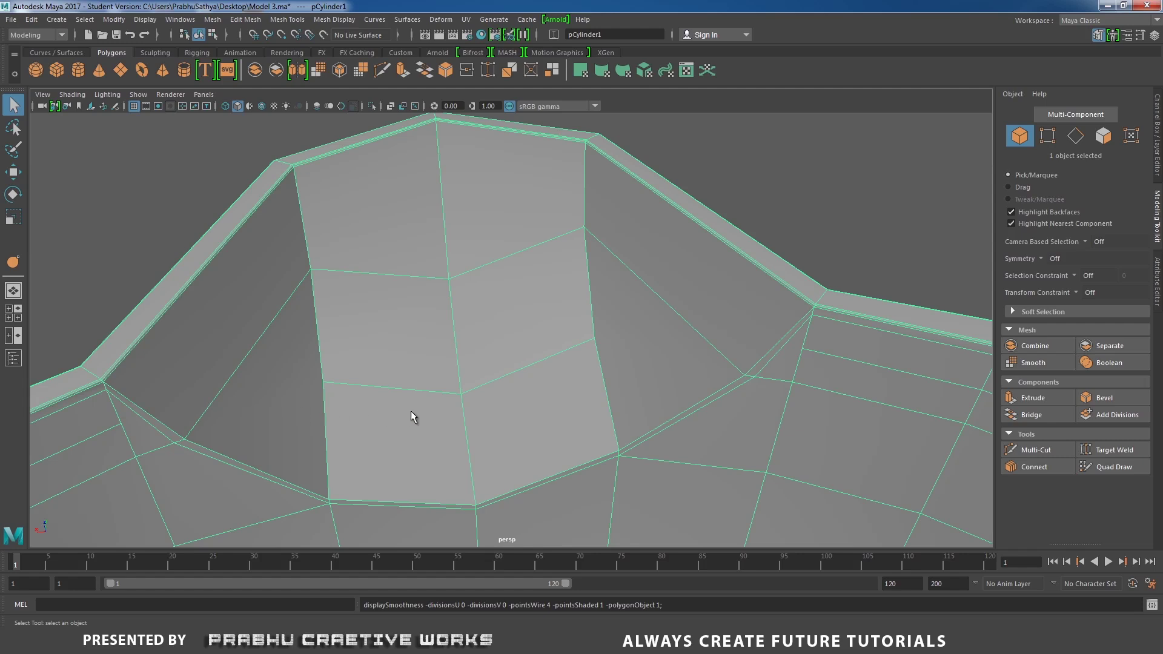
- Examine in smooth preview the corner where the pouring spout meets the rim lip
key("3")
left_click(834, 239)
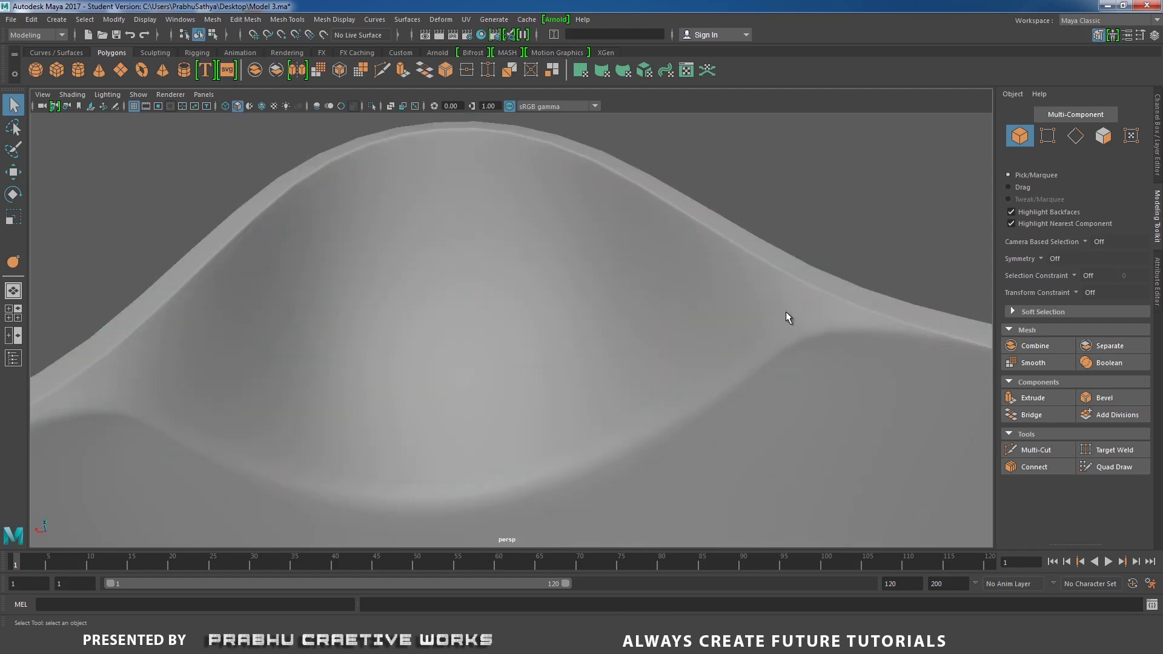
left_click(791, 313)
middle_click_drag(795, 293, 678, 298, "alt")
scroll(672, 310, "up", 3)
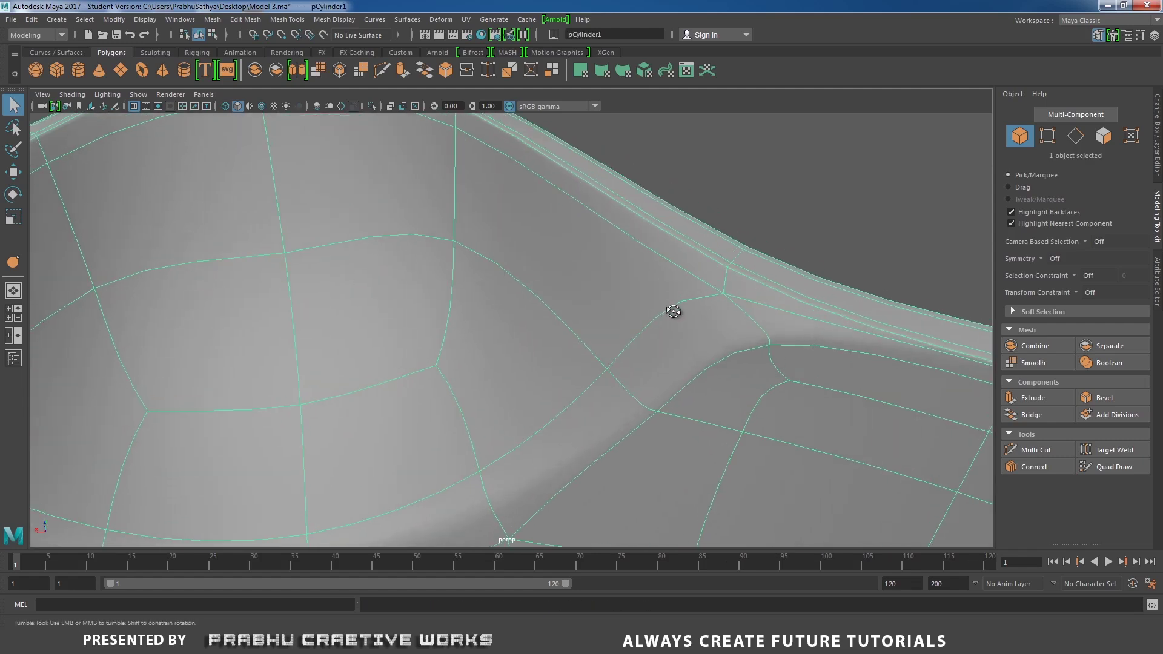
left_click_drag(672, 311, 697, 308, "alt")
scroll(806, 303, "up", 2)
middle_click_drag(809, 290, 642, 324, "alt")
right_click_drag(642, 324, 670, 237, "alt")
key("3")
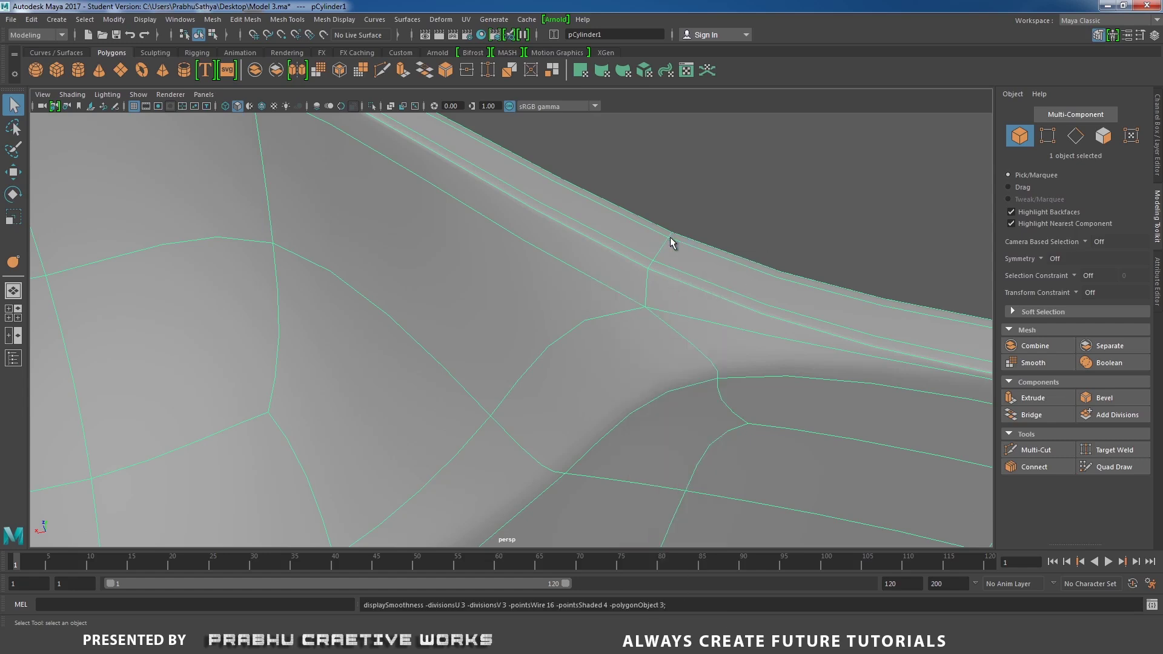
- Crease the three short edges at this spout corner to about 1.97 with the Crease Tool and return to object mode
left_click(648, 284)
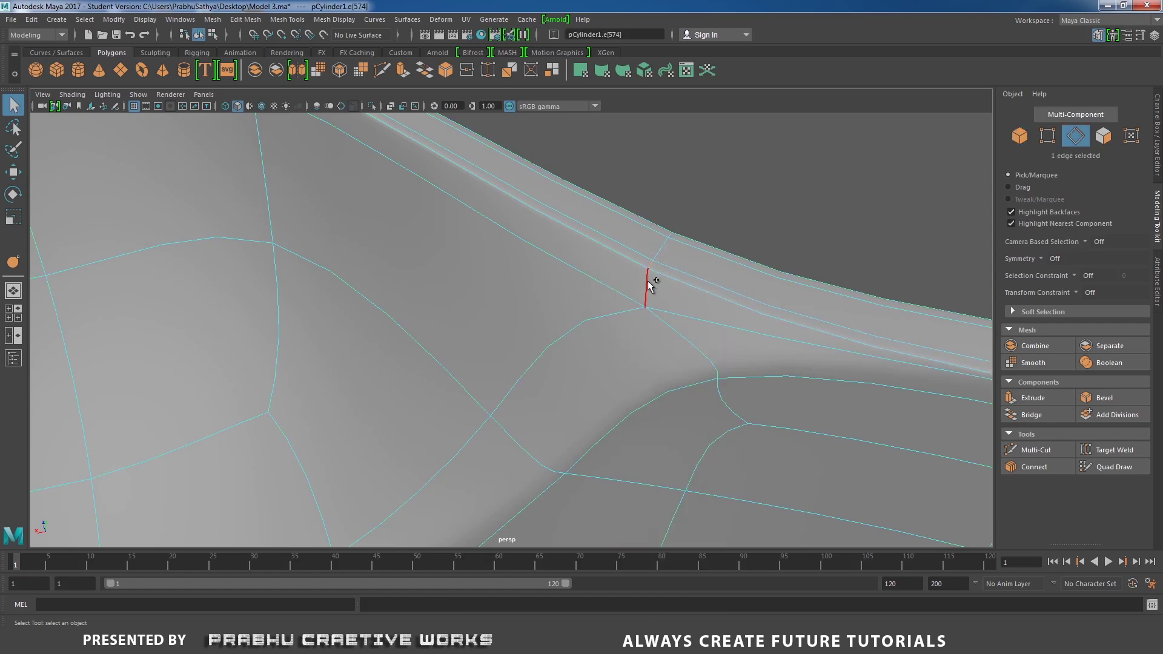
left_click(682, 334, "shift")
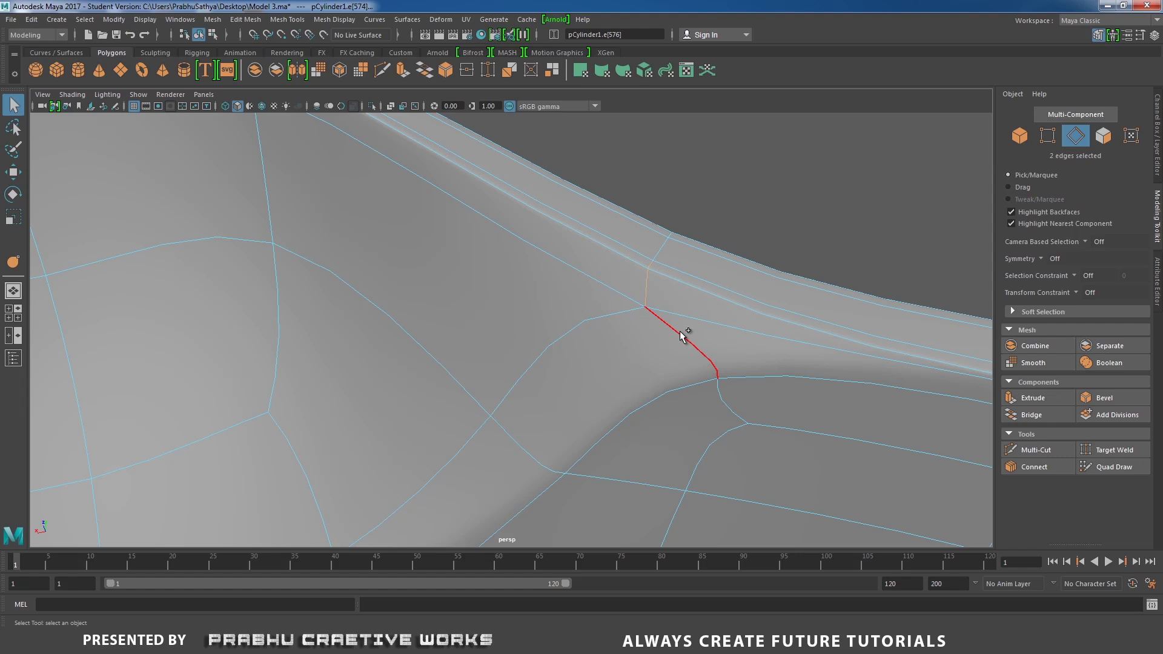
right_click(634, 335, "shift")
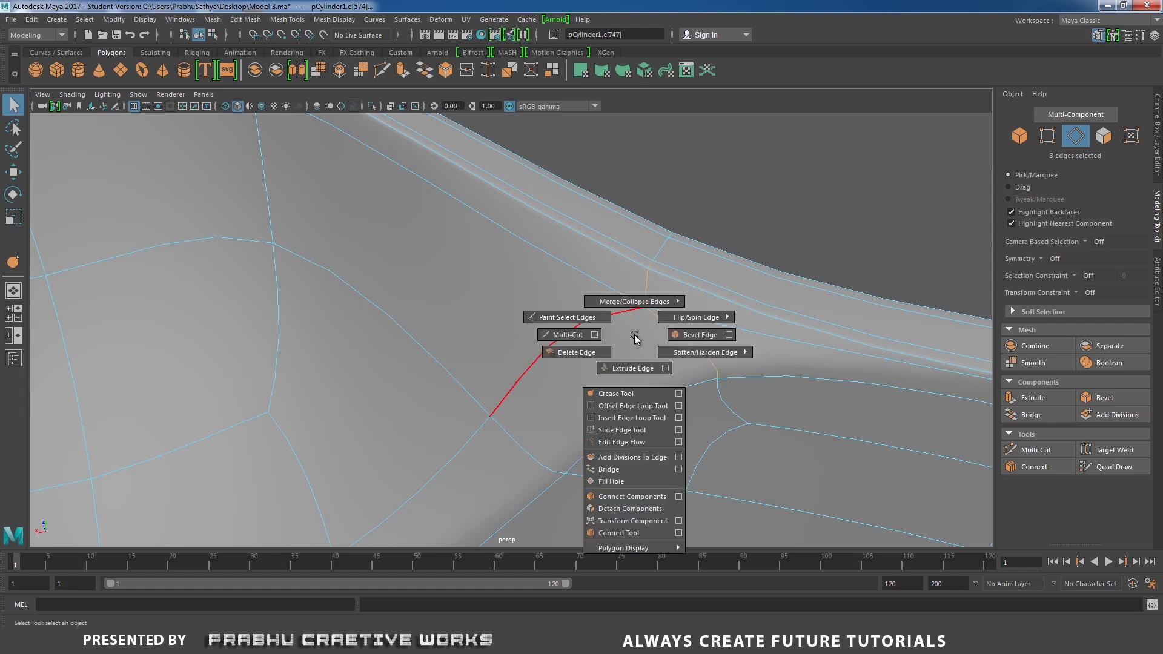
left_click(631, 394)
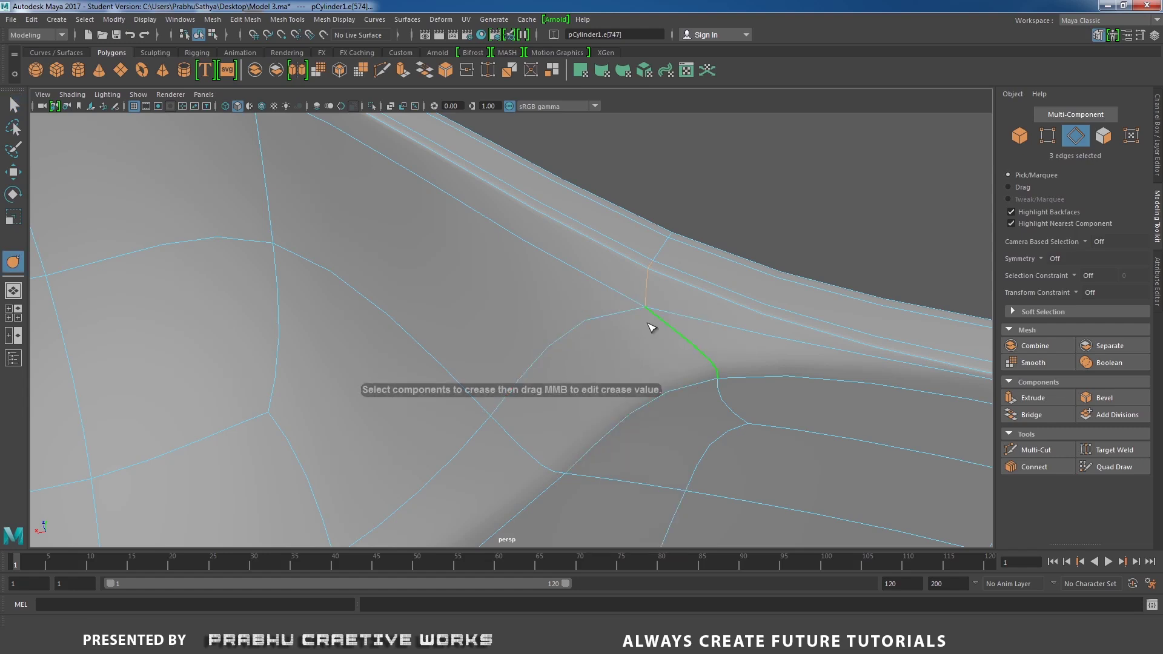
middle_click_drag(653, 327, 781, 327)
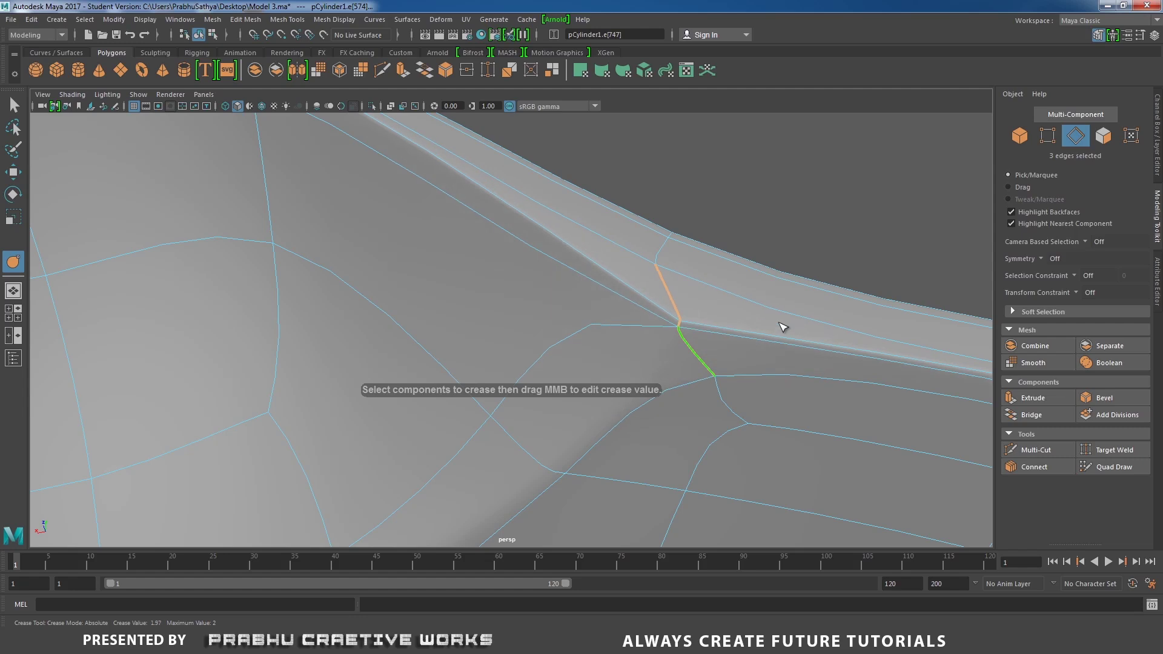
right_click_drag(735, 325, 535, 325, "alt")
middle_click_drag(545, 324, 772, 291, "alt")
key("w")
right_click_drag(635, 237, 747, 189)
left_click(827, 167)
- Select the matching three edges at the opposite spout corner and crease them until that corner turns sharp
right_click_drag(779, 241, 584, 262, "alt")
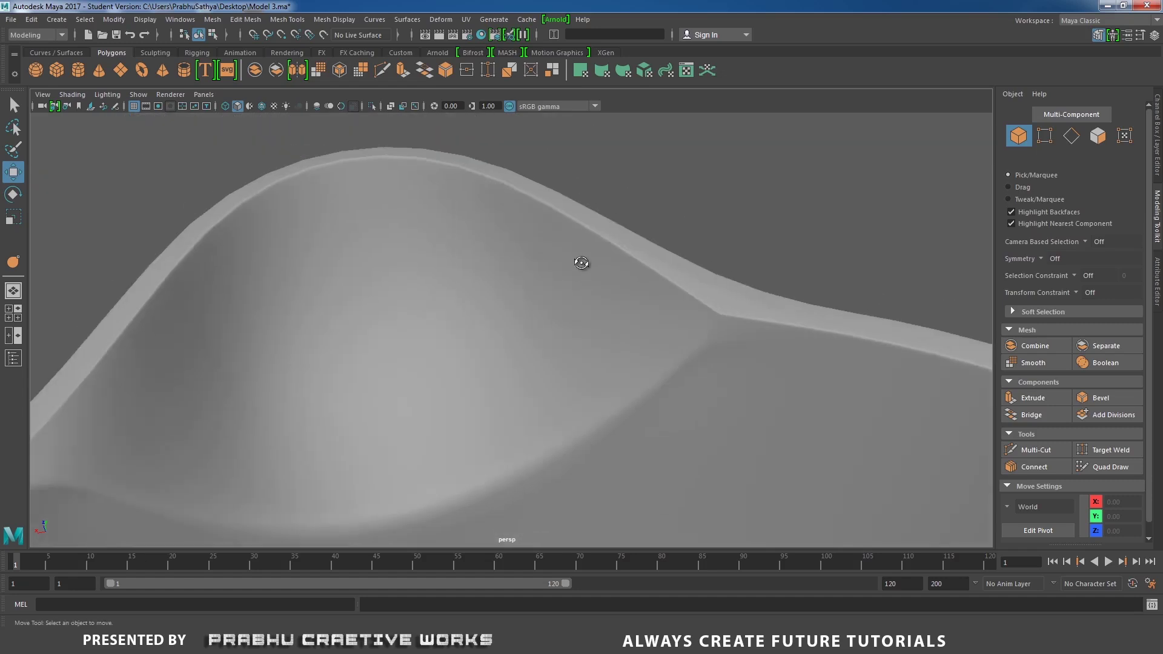
left_click_drag(584, 263, 526, 329, "alt")
left_click(582, 343)
right_click_drag(564, 255, 565, 227)
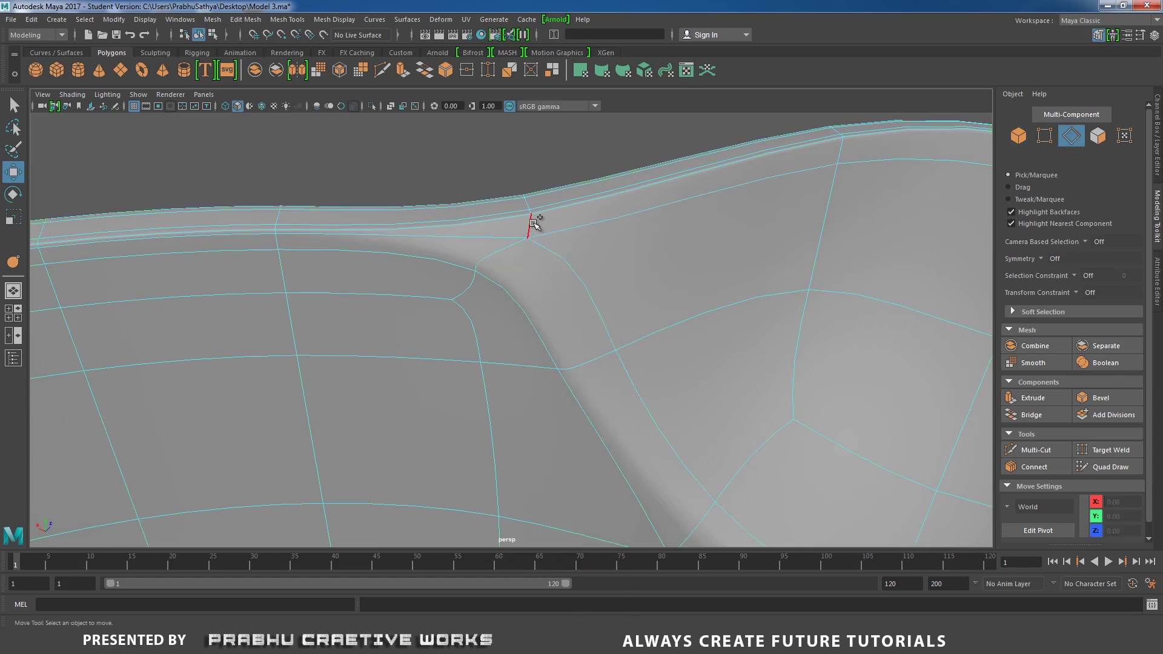
left_click(493, 250)
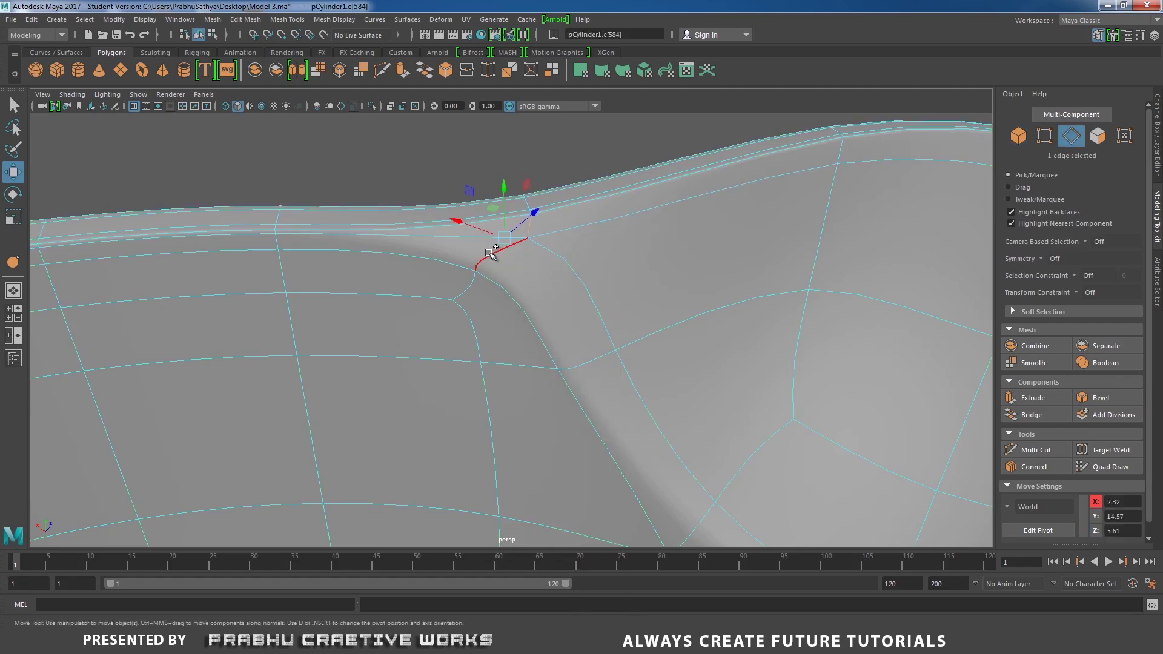
left_click_drag(490, 253, 563, 224, "alt")
left_click(558, 210, "shift")
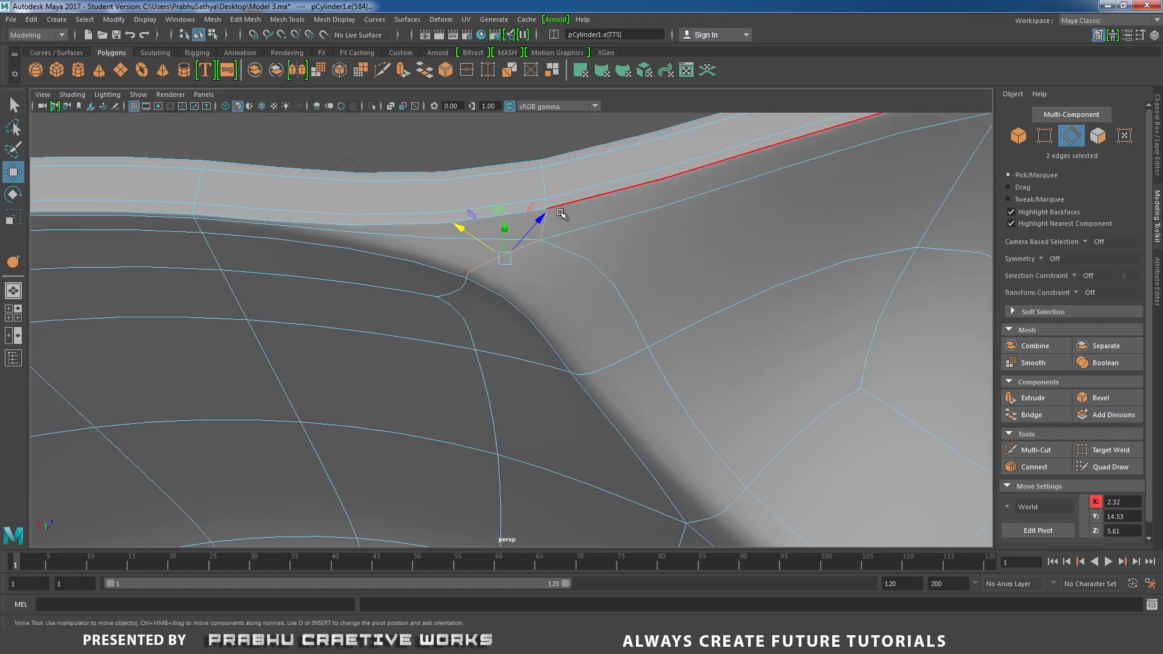
left_click(548, 207, "shift")
right_click_drag(566, 265, 539, 322, "shift")
middle_click_drag(541, 260, 740, 249)
key("w")
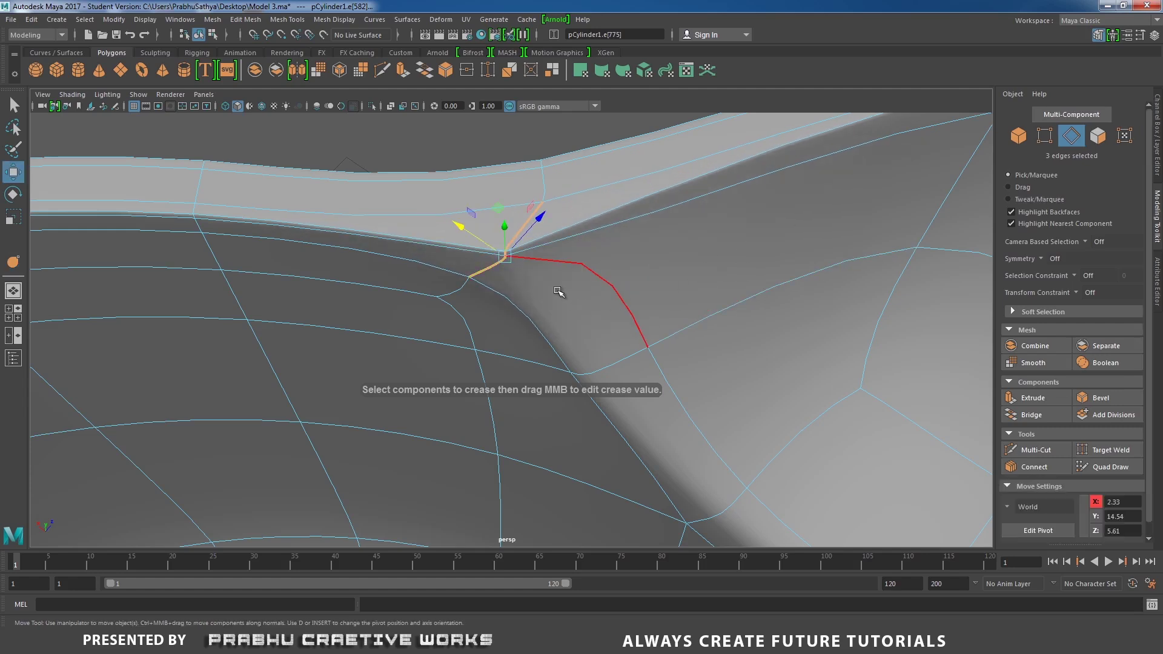
- Return to object mode and examine both creased spout corners and the whole smoothed bucket
right_click_drag(549, 274, 616, 252)
right_click_drag(479, 276, 340, 273, "alt")
left_click(457, 177)
left_click_drag(430, 325, 733, 187, "alt")
right_click_drag(732, 187, 321, 309, "alt")
left_click_drag(321, 309, 383, 397, "alt")
right_click_drag(460, 394, 363, 384, "alt")
left_click_drag(364, 384, 416, 394, "alt")
left_click(416, 393)
middle_click_drag(441, 356, 565, 281, "alt")
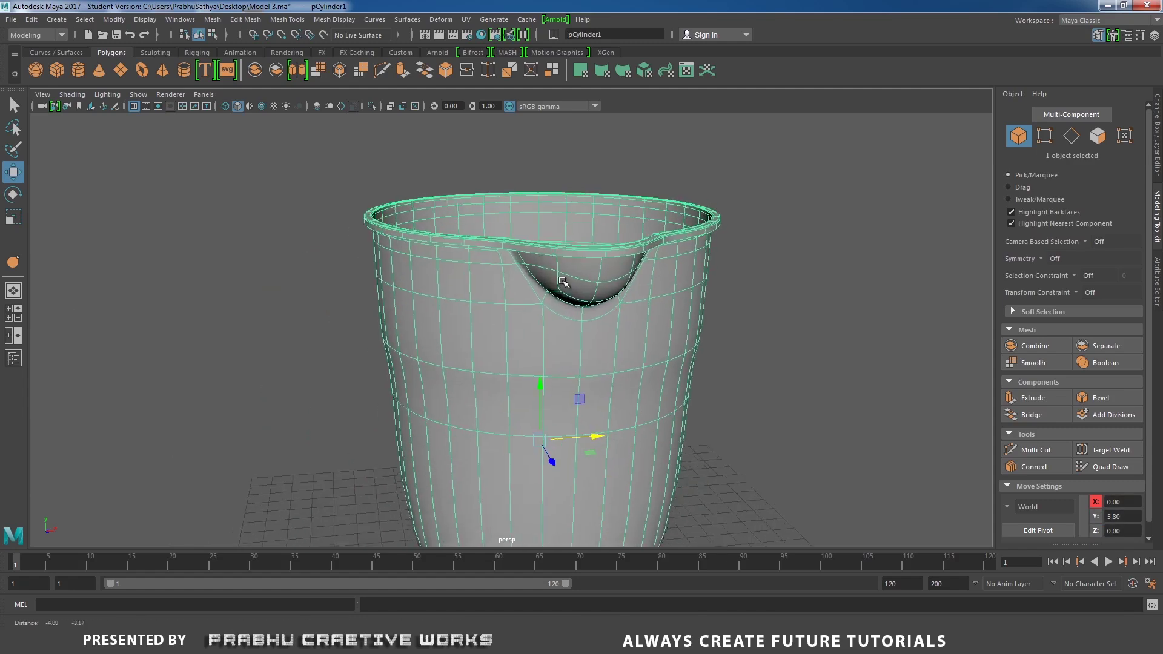
- Turn smooth preview off and insert supporting edge loops just above and just below the step of the upper band
left_click_drag(509, 451, 492, 382, "alt")
middle_click_drag(457, 405, 478, 335, "alt")
key("1")
right_click_drag(478, 335, 434, 226, "alt")
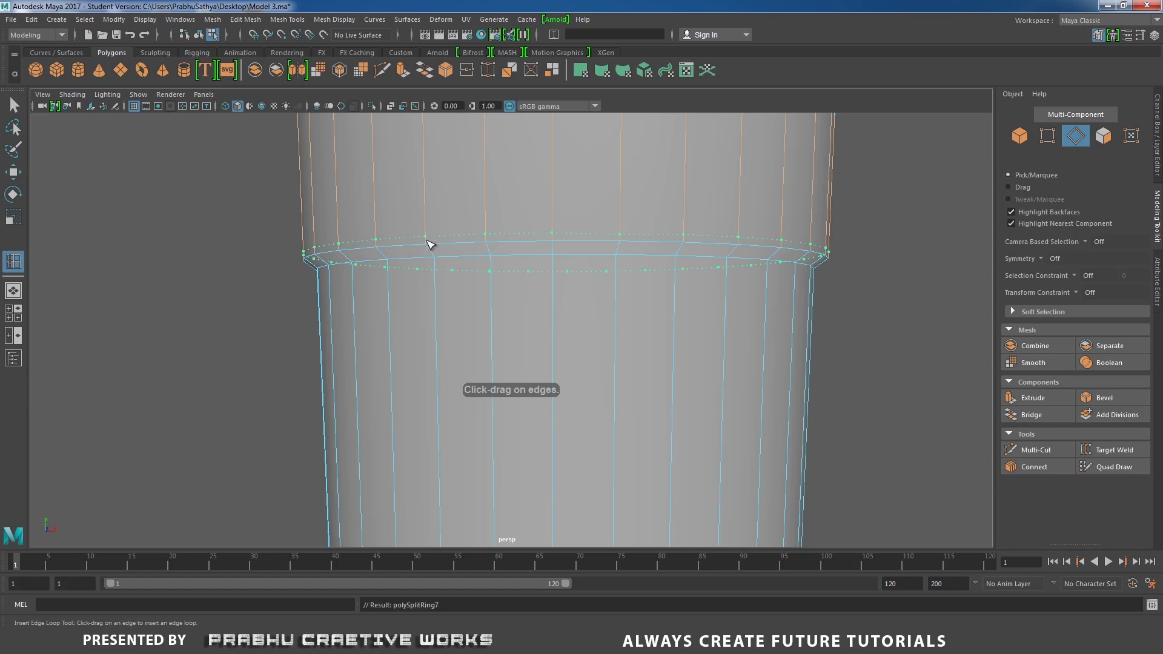
left_click(427, 244)
left_click(445, 271)
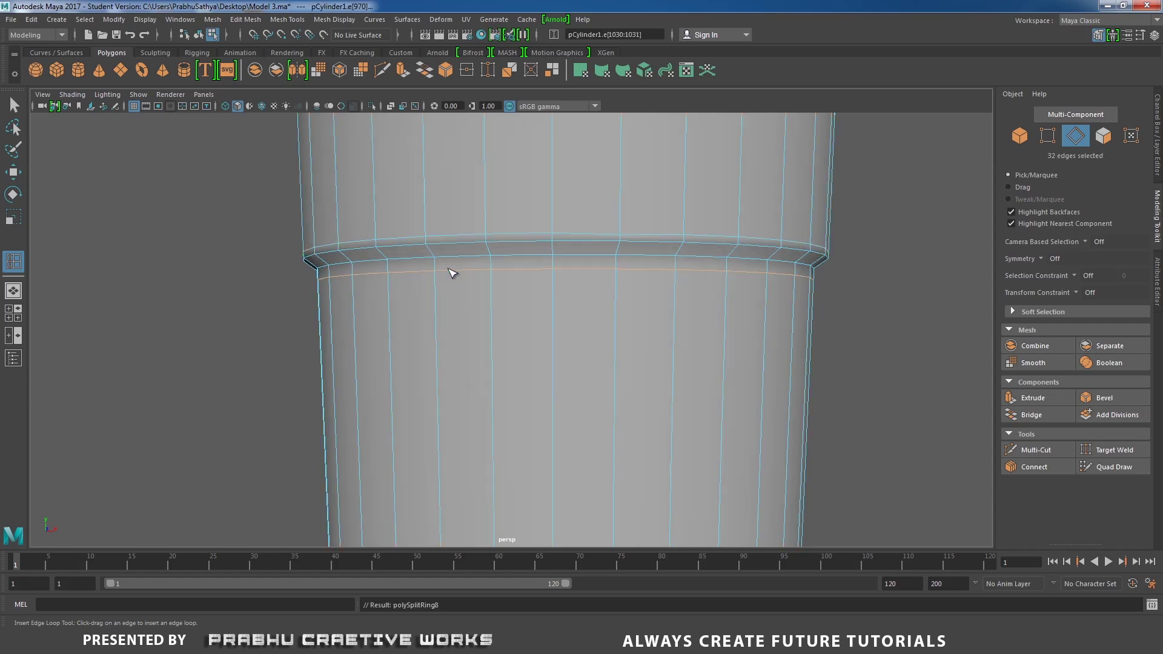
- Select the supporting edge loop above the band's step and move it up slightly
key("w")
double_click(460, 234)
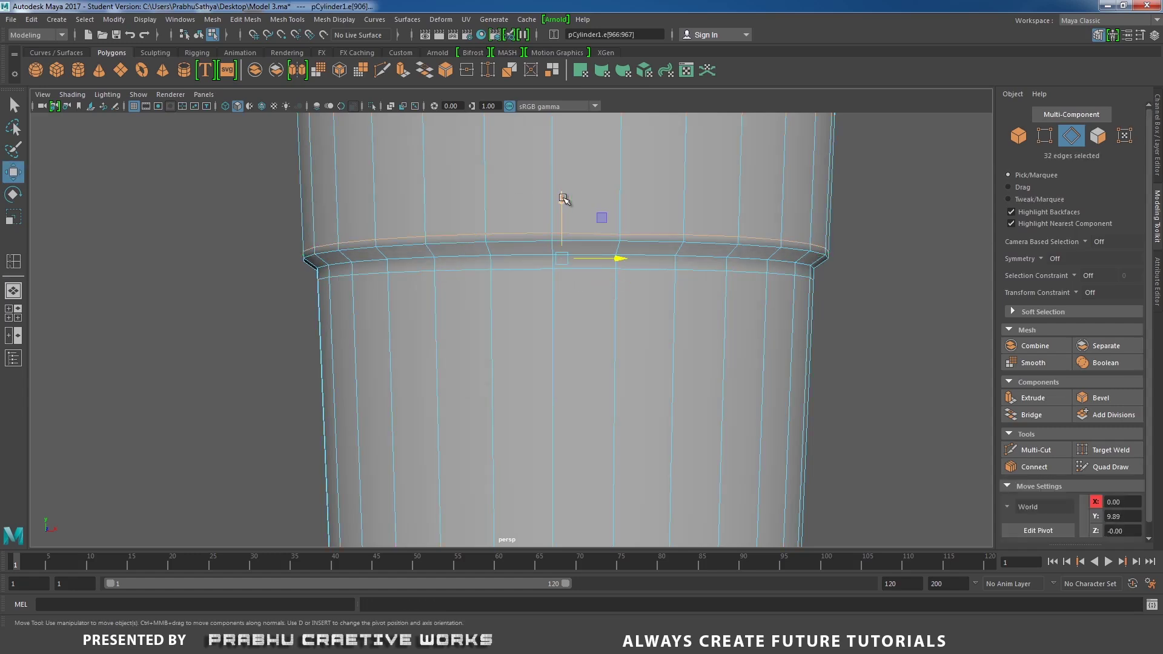
left_click_drag(563, 198, 563, 194)
left_click_drag(626, 241, 488, 262, "alt")
- Switch to object mode and examine the band's step and the bucket body in smooth preview
right_click_drag(503, 246, 558, 221)
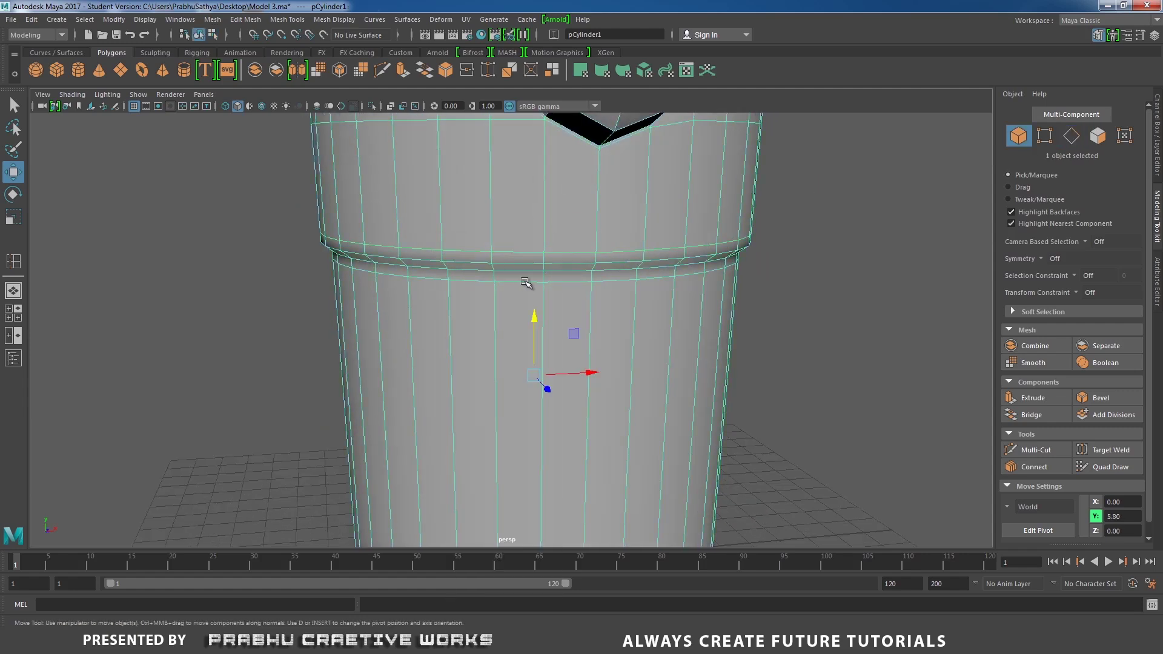
key("3")
left_click(855, 279)
scroll(550, 281, "down", 3)
left_click_drag(550, 280, 517, 265, "alt")
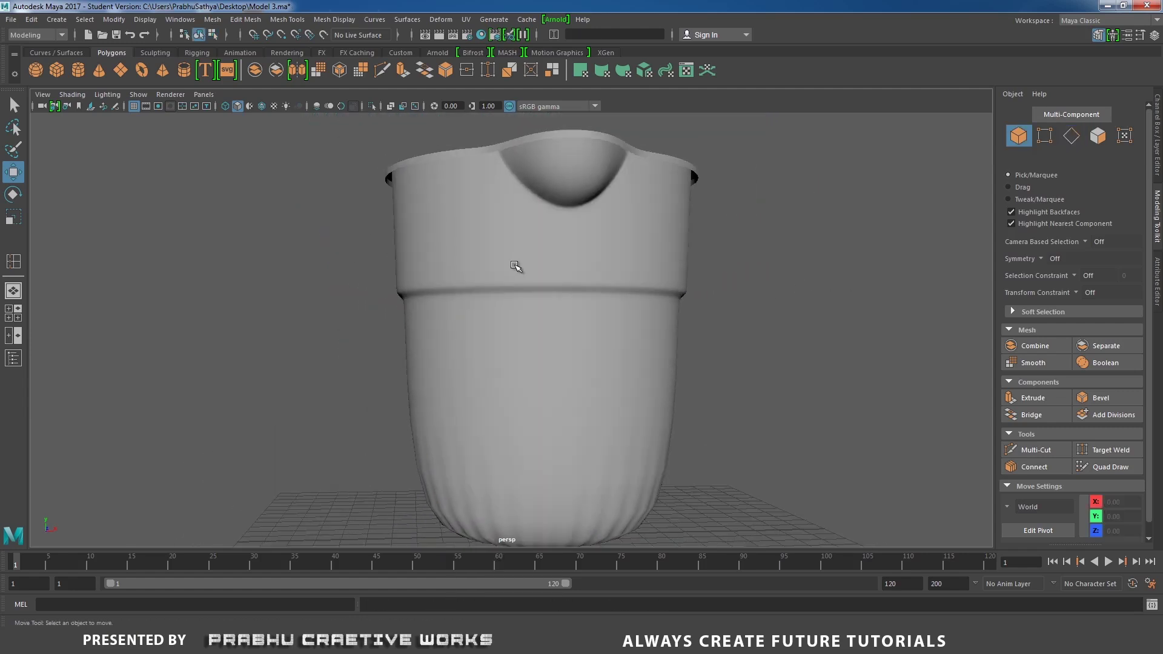
left_click(502, 292)
scroll(515, 303, "up", 3)
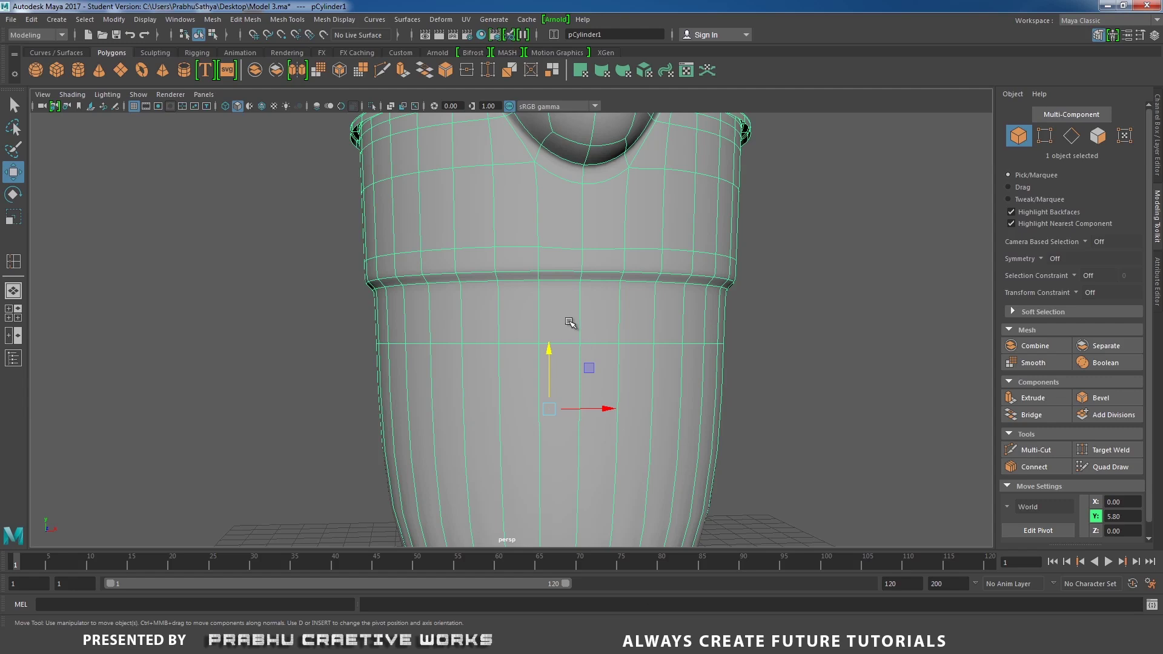
- Turn smooth preview off and insert an edge loop around the wall close to the bucket's base
key("1")
middle_click_drag(567, 270, 540, 99, "alt")
left_click_drag(540, 382, 500, 329, "alt")
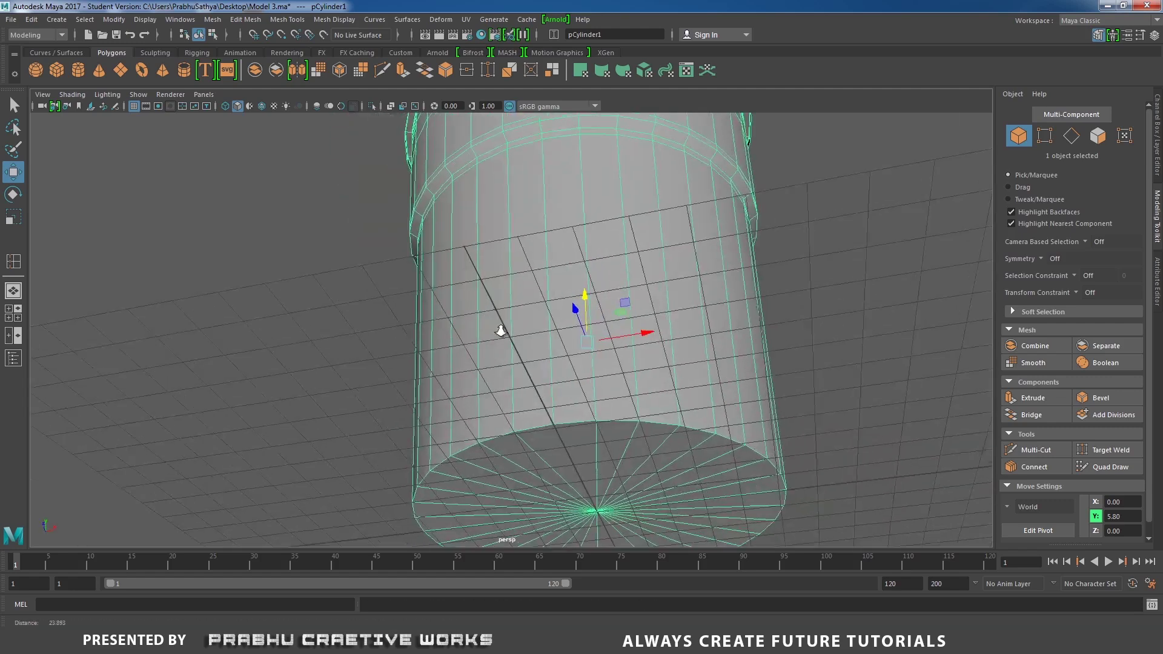
scroll(503, 330, "up", 3)
middle_click_drag(550, 341, 534, 276, "alt")
key("F10")
right_click_drag(519, 319, 467, 333, "shift")
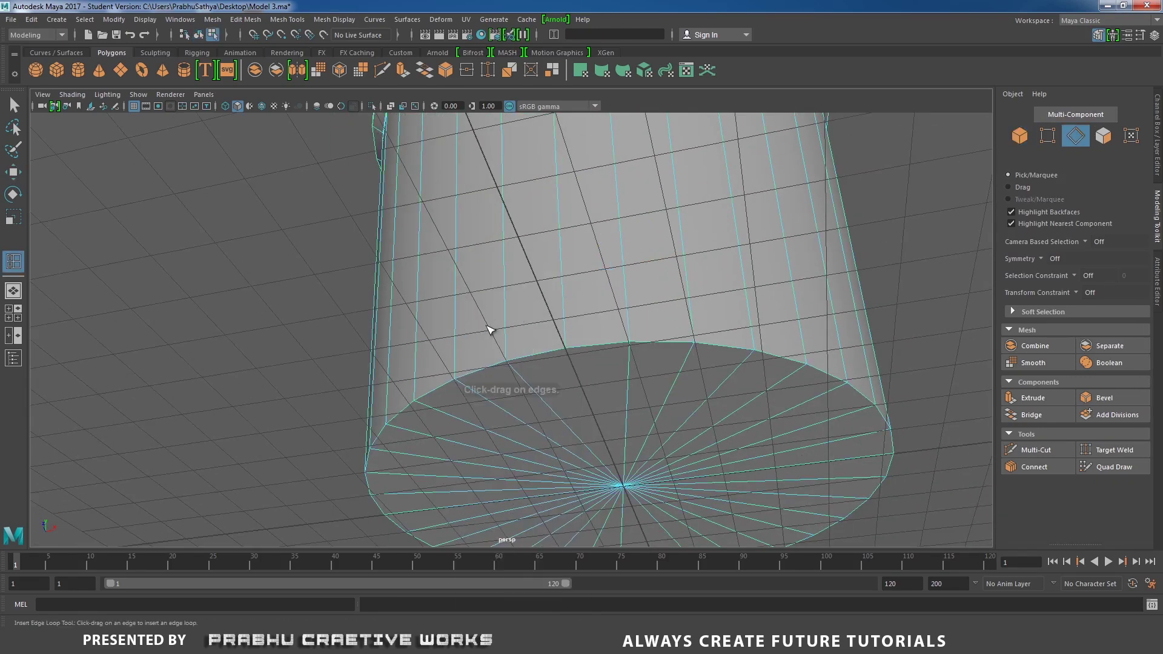
left_click(509, 342)
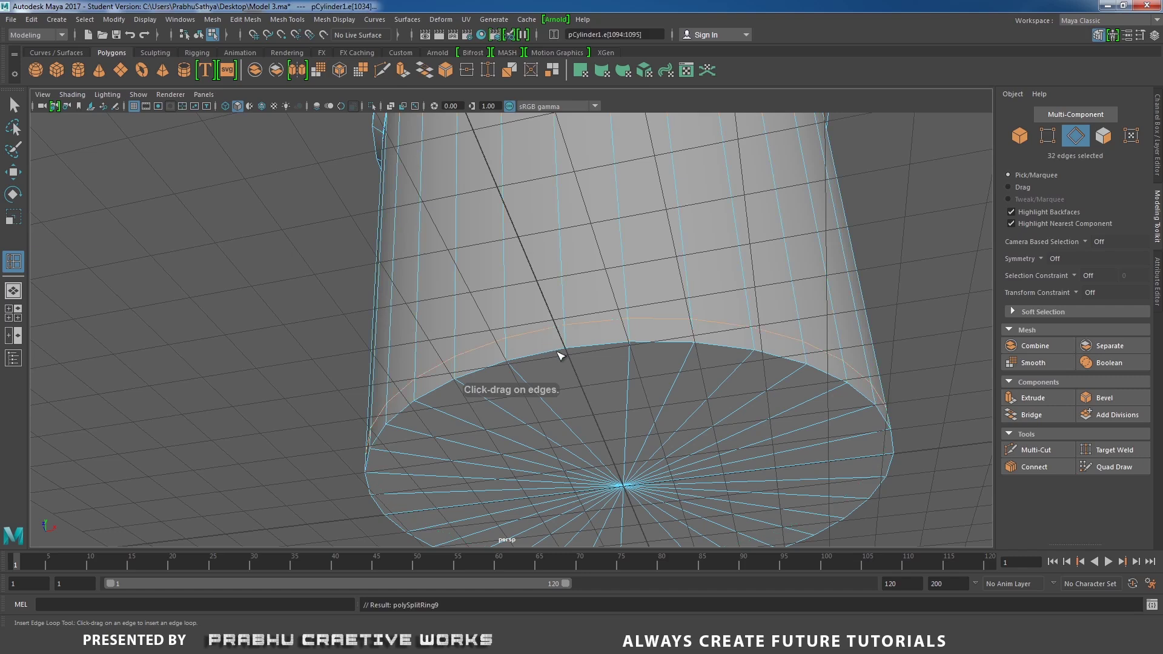
- Select the outer edge loop of the base and scale it slightly inward to taper the bottom edge
key("w")
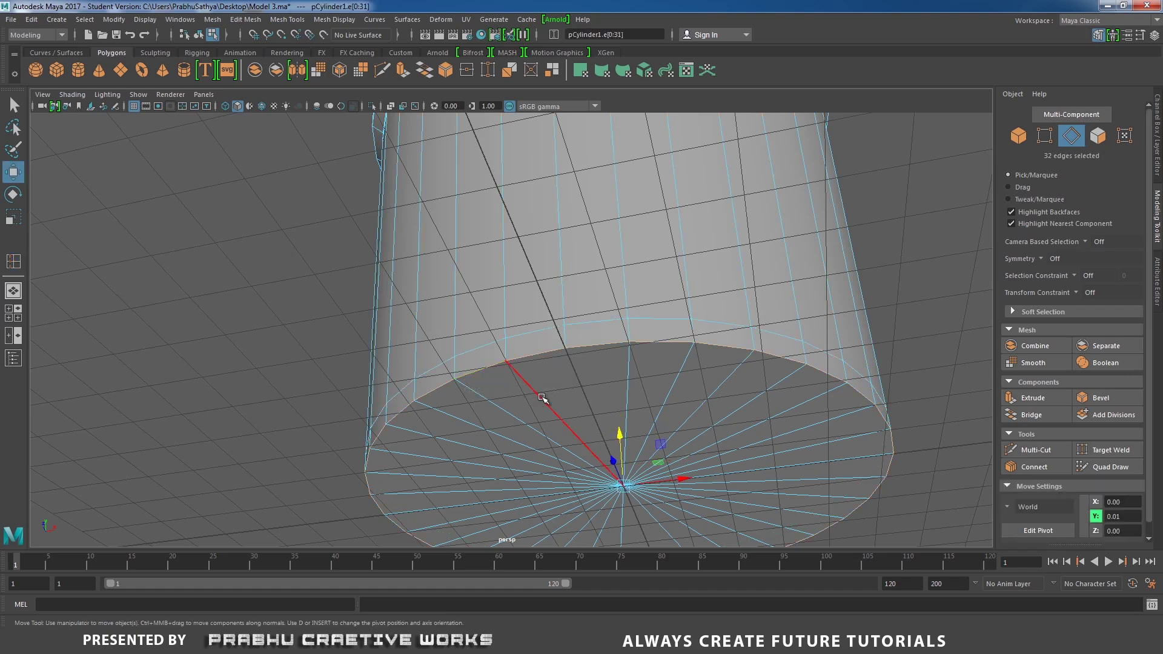
key("r")
left_click_drag(621, 483, 598, 494)
right_click_drag(598, 495, 387, 329, "alt")
left_click_drag(484, 385, 496, 358, "alt")
right_click_drag(496, 358, 542, 361, "alt")
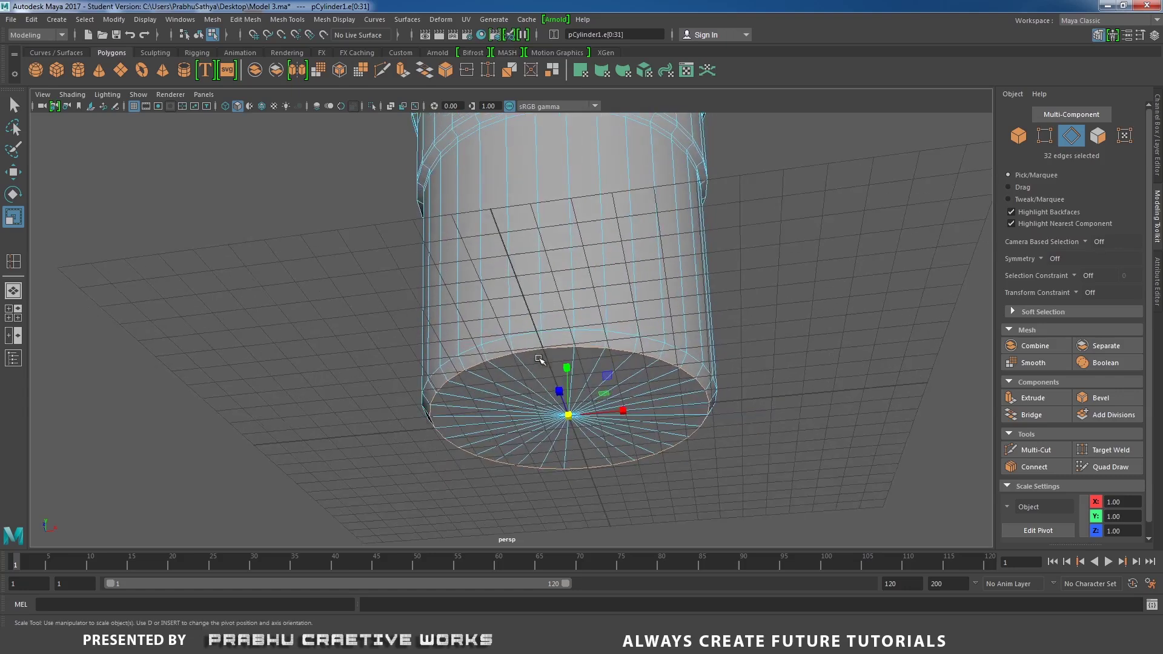
- Select the centre vertex of the base and convert the selection to its surrounding faces
middle_click_drag(550, 270, 498, 179, "alt")
right_click_drag(498, 180, 878, 351, "alt")
left_click(878, 351)
right_click_drag(652, 326, 512, 325)
left_click(517, 315)
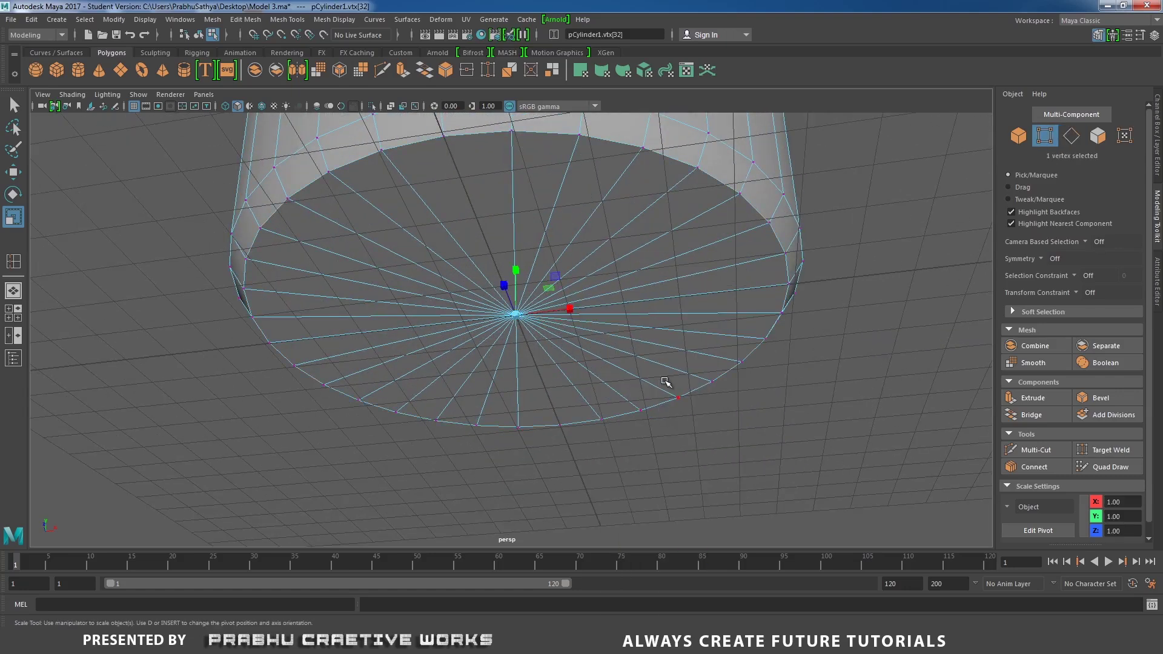
key("ctrl+F11")
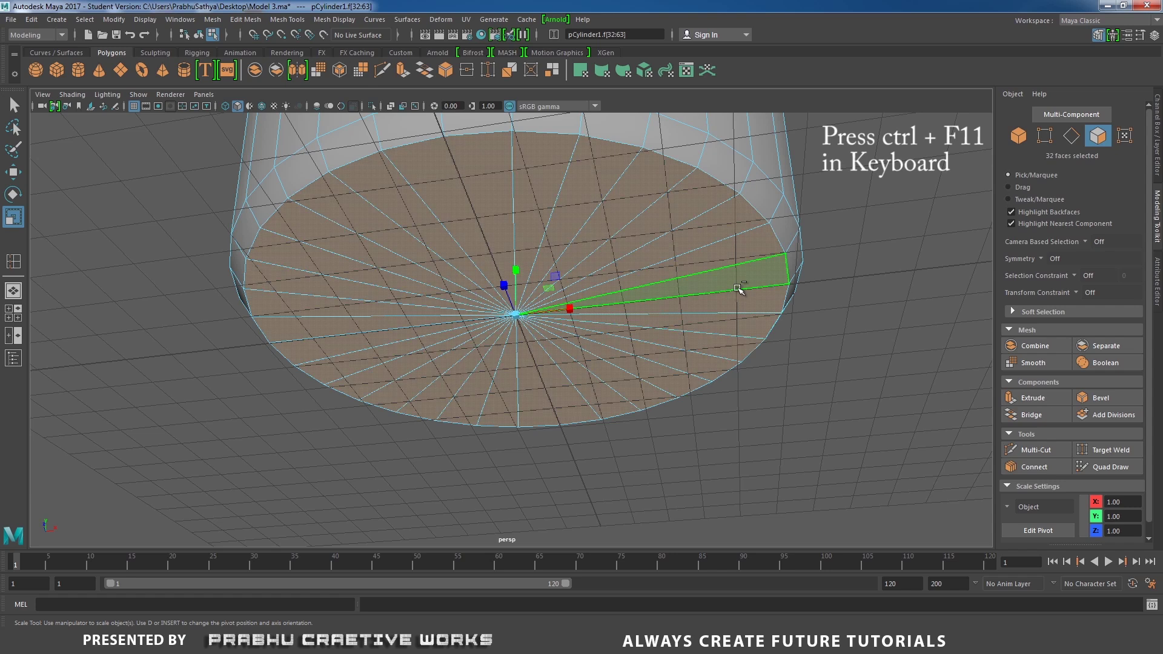
- Extrude the base faces and scale them slightly inward to inset a supporting ring
right_click(739, 289, "shift")
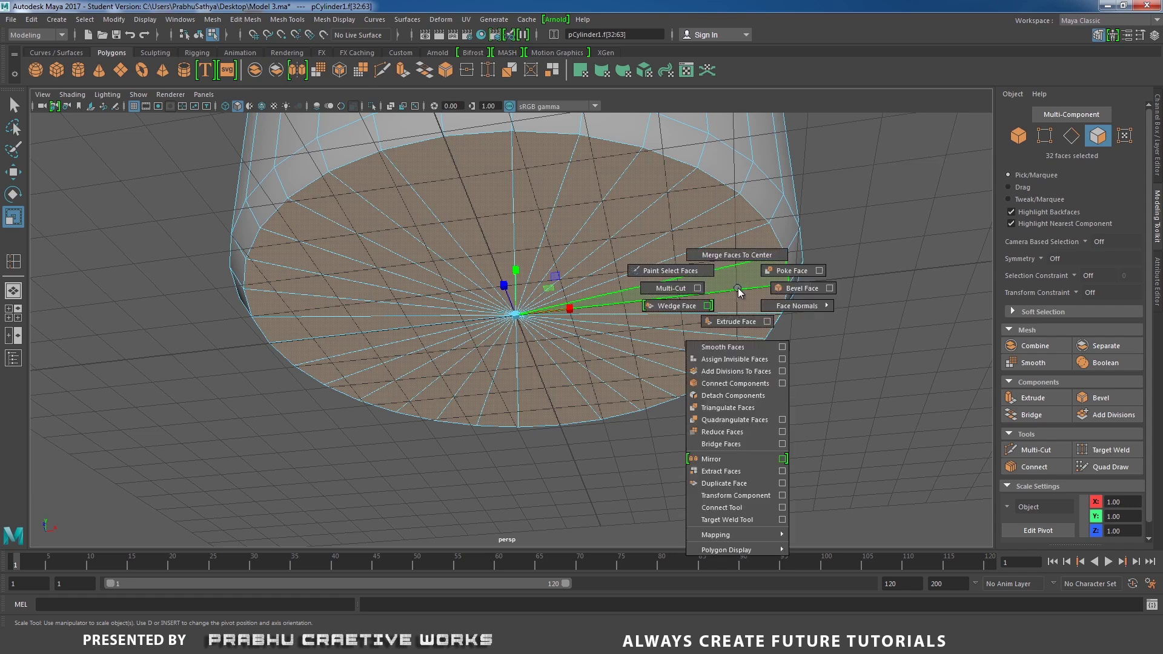
left_click(738, 321)
key("r")
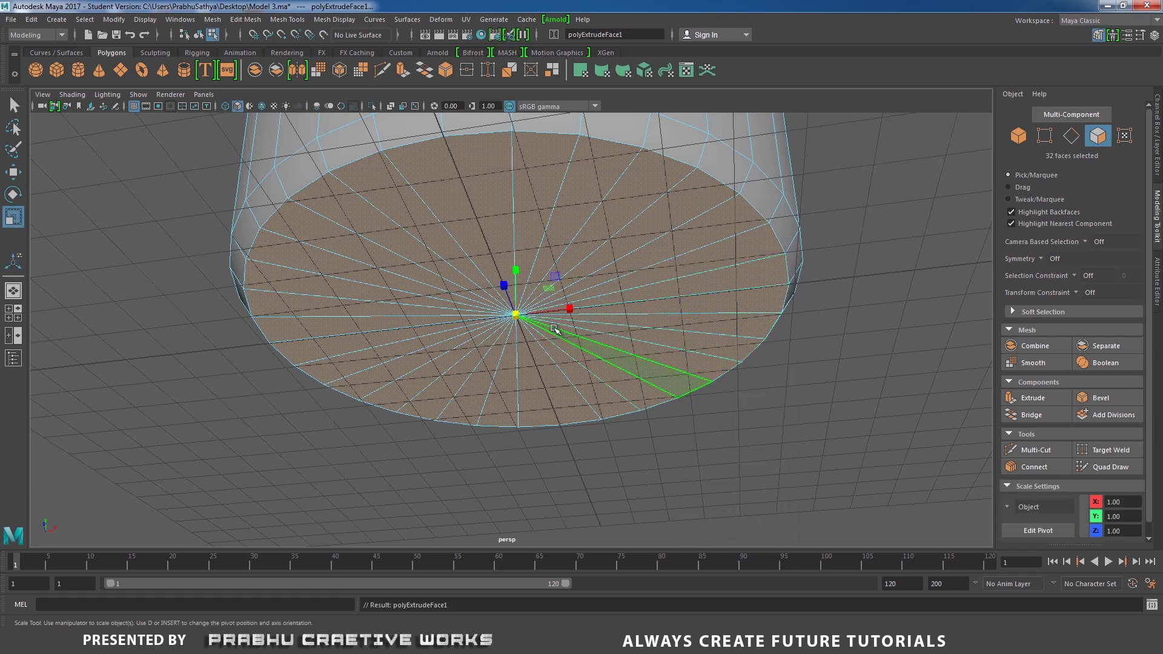
left_click_drag(516, 316, 489, 326)
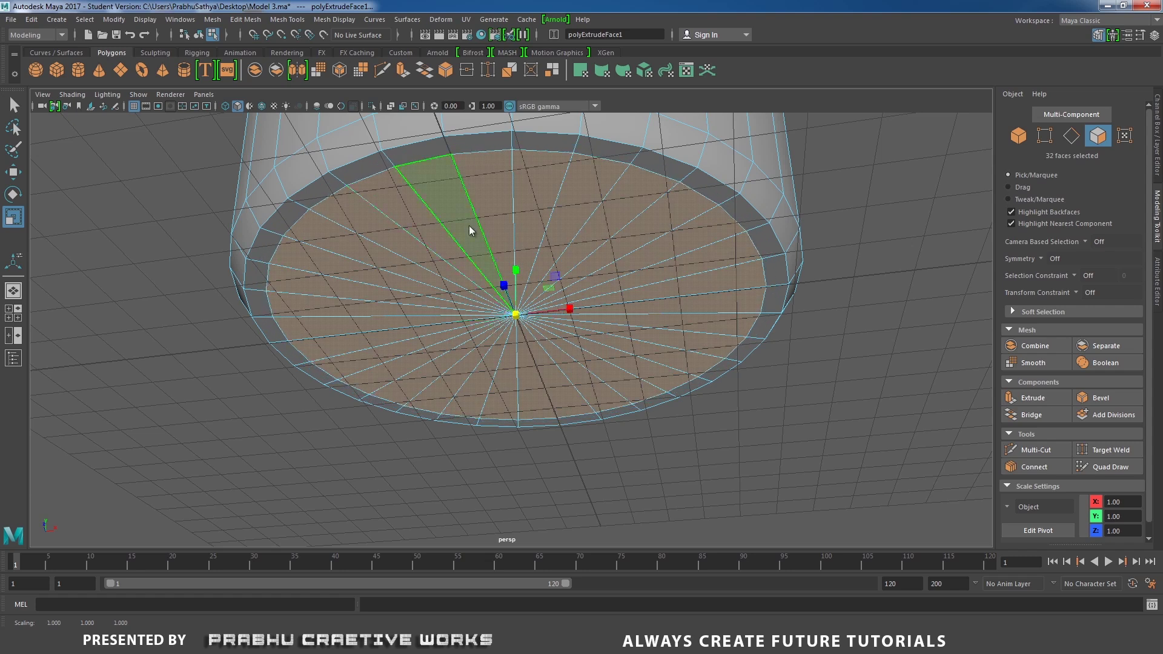
- Switch to object mode and examine the bucket's base and lower wall in smooth preview
right_click_drag(473, 233, 532, 208)
right_click_drag(618, 240, 229, 244, "alt")
middle_click_drag(467, 175, 469, 279, "alt")
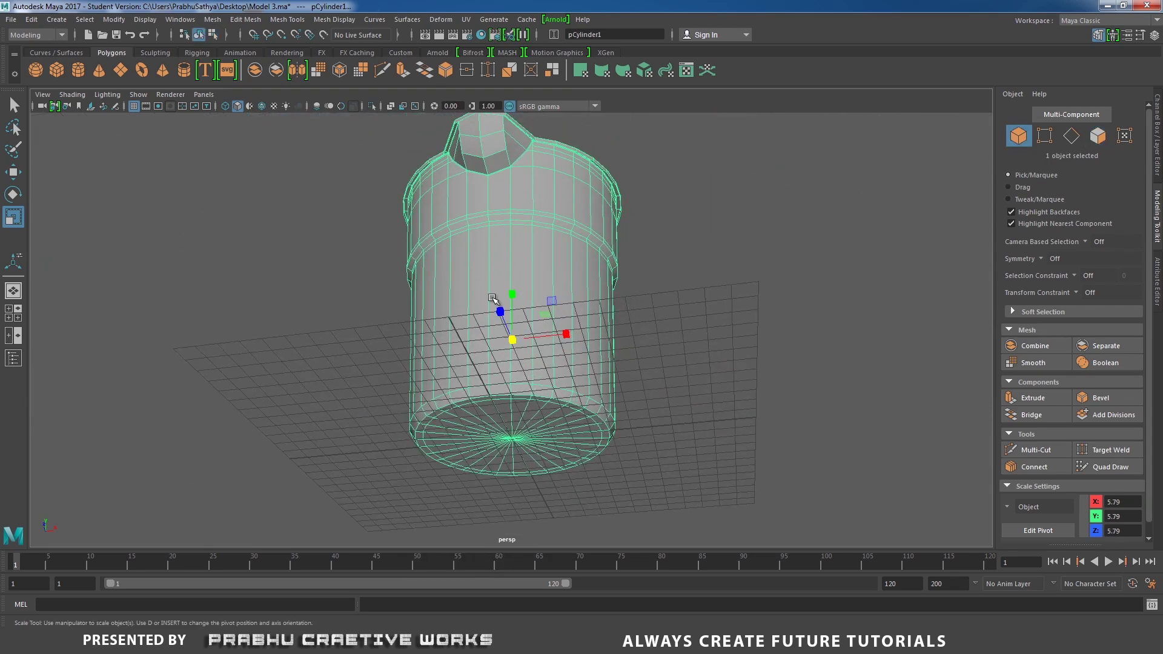
left_click_drag(476, 276, 492, 353, "alt")
key("3")
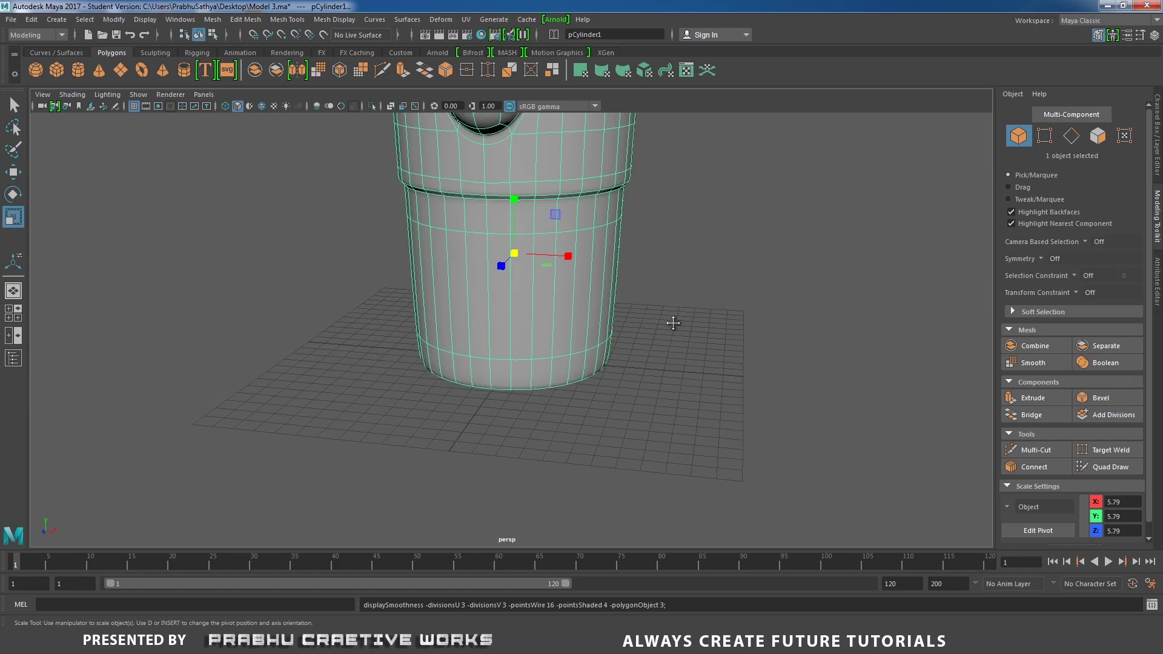
middle_click_drag(704, 283, 707, 347, "alt")
left_click_drag(707, 349, 618, 242, "alt")
left_click(694, 325)
left_click(571, 382)
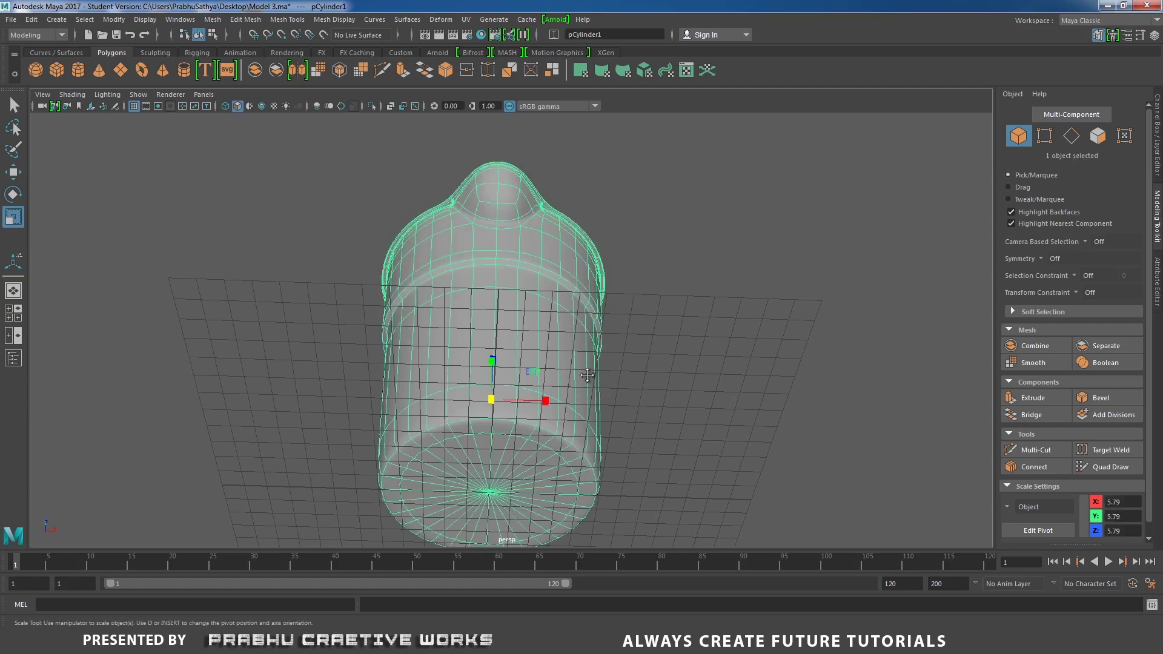
left_click_drag(667, 460, 669, 427, "alt")
middle_click_drag(687, 521, 691, 436, "alt")
right_click_drag(695, 449, 729, 472, "alt")
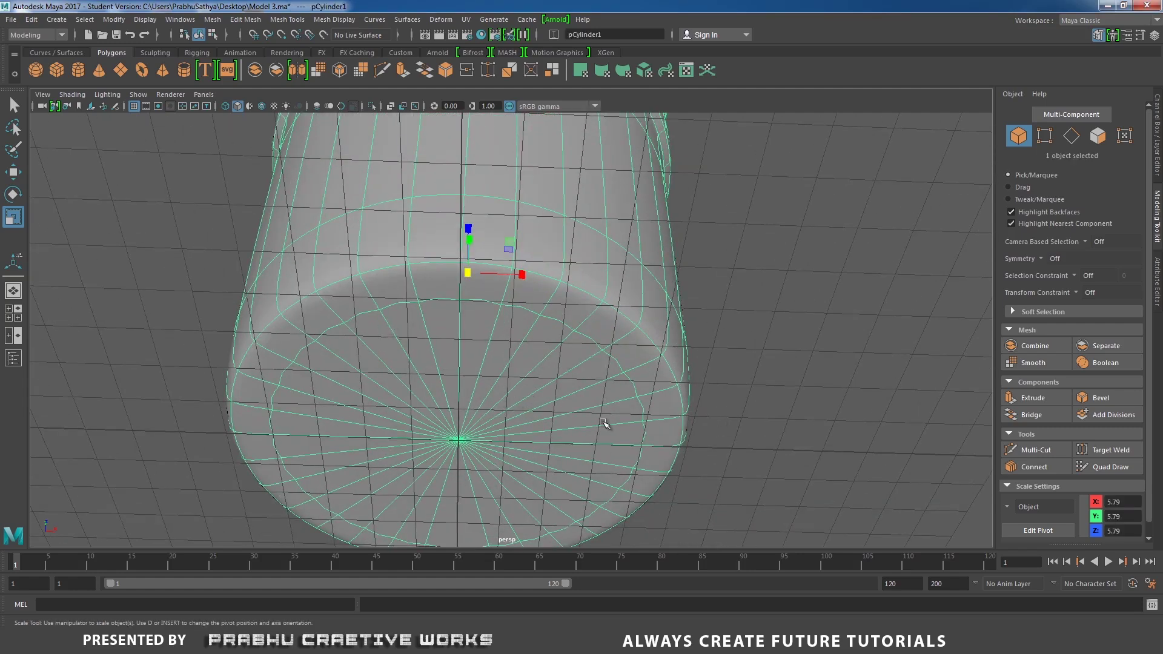
left_click_drag(401, 424, 663, 385, "alt")
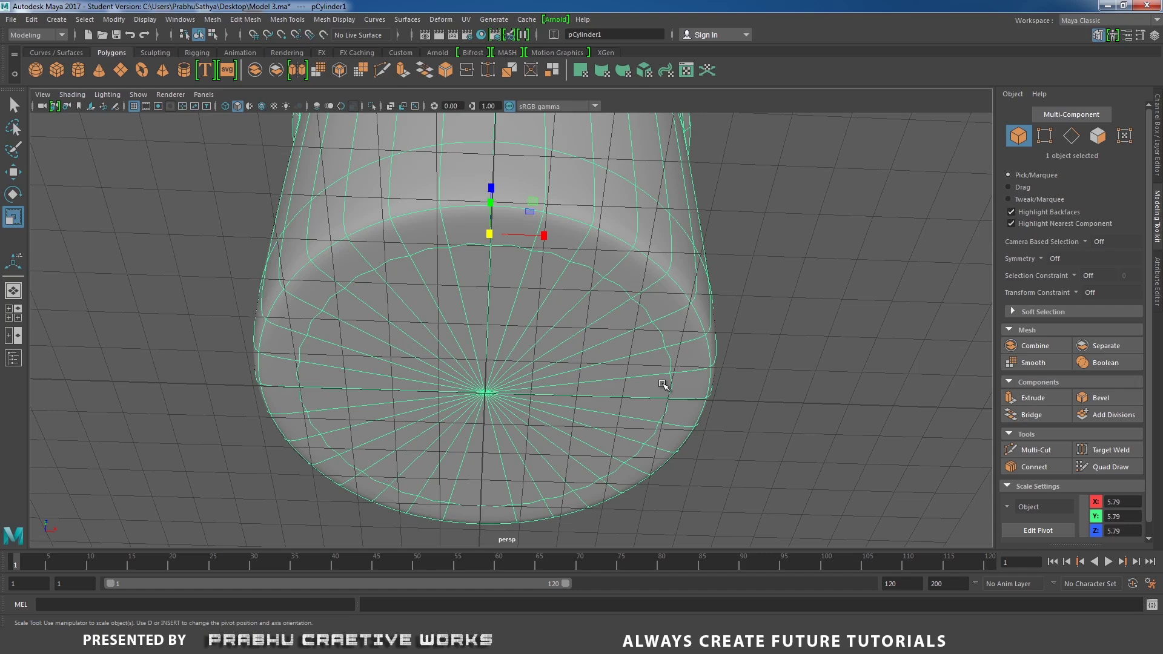
- Hide the viewport grid and turn off the bucket's smooth preview to show its base topology
left_click(750, 343)
left_click(675, 350)
left_click(135, 107)
left_click_drag(428, 319, 426, 297, "alt")
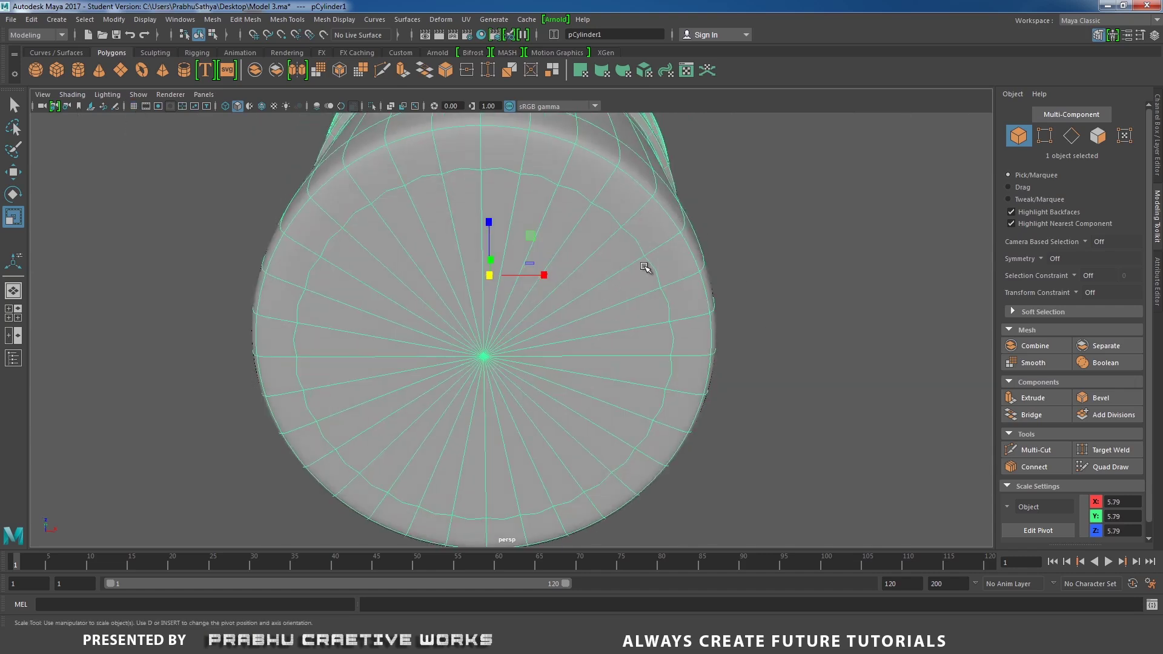
key("1")
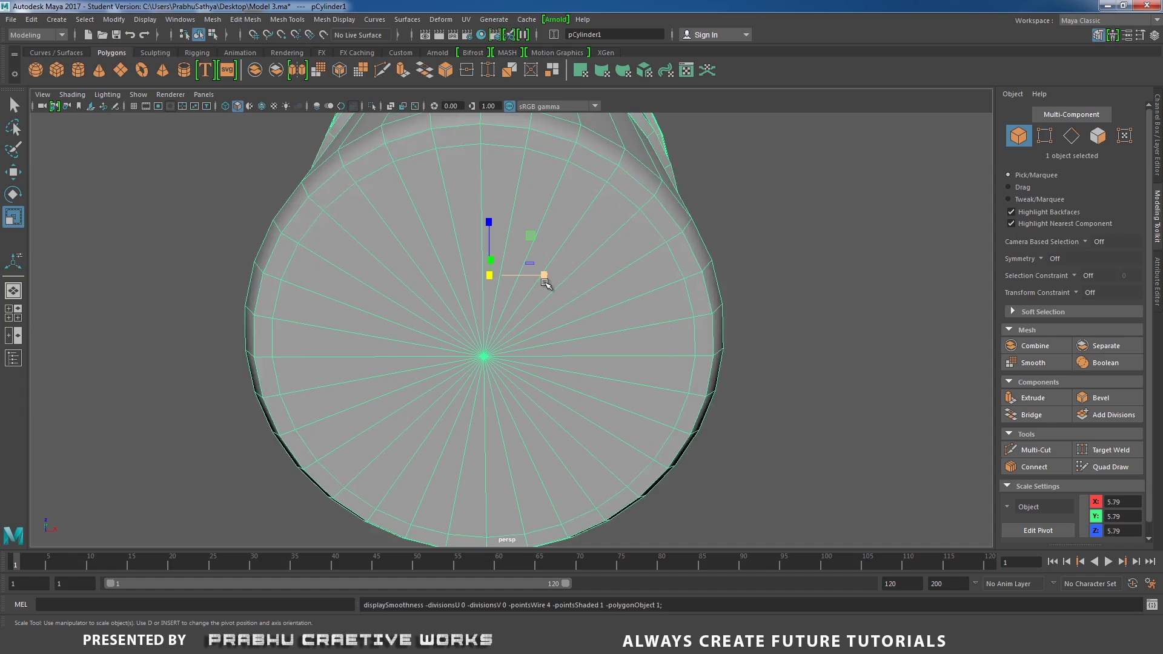
right_click_drag(642, 291, 450, 286, "alt")
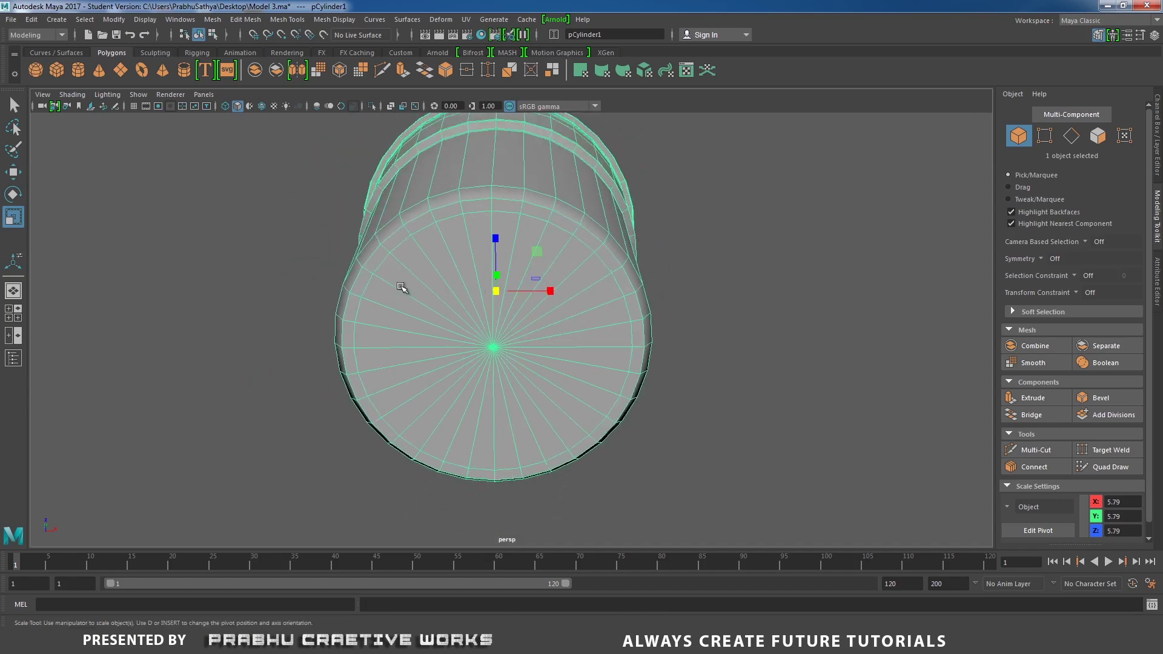
- Duplicate the whole bucket and move the copy sideways along X, clear of the original
right_click_drag(411, 335, 358, 301, "alt")
left_click_drag(358, 301, 372, 345, "alt")
key("w")
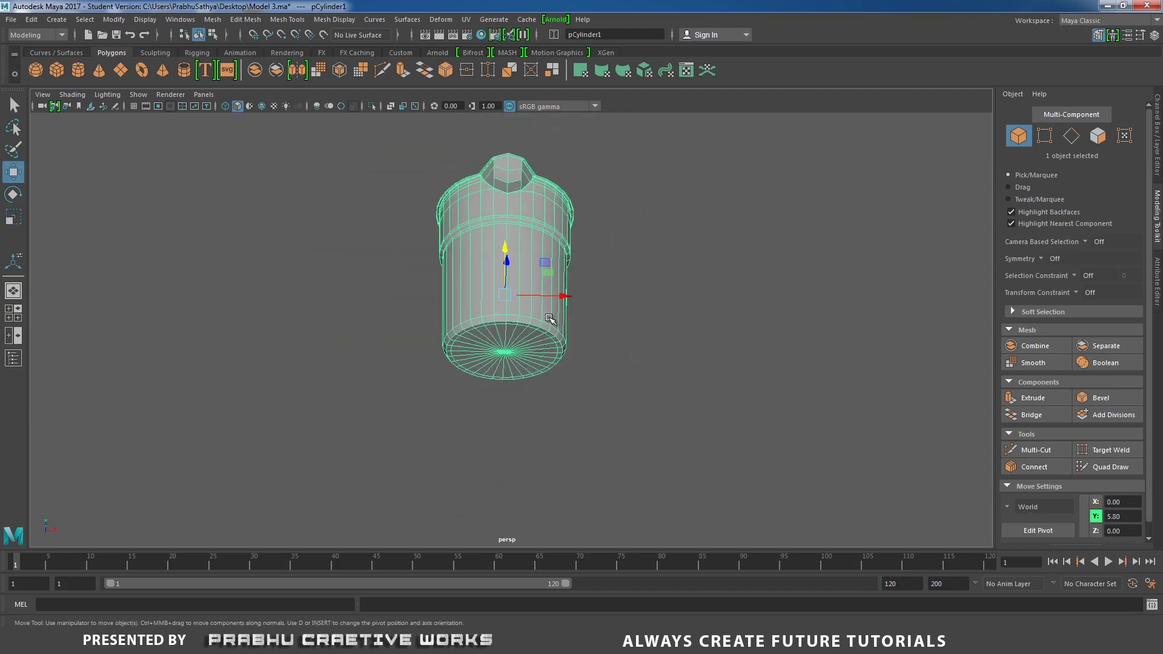
key("ctrl+d")
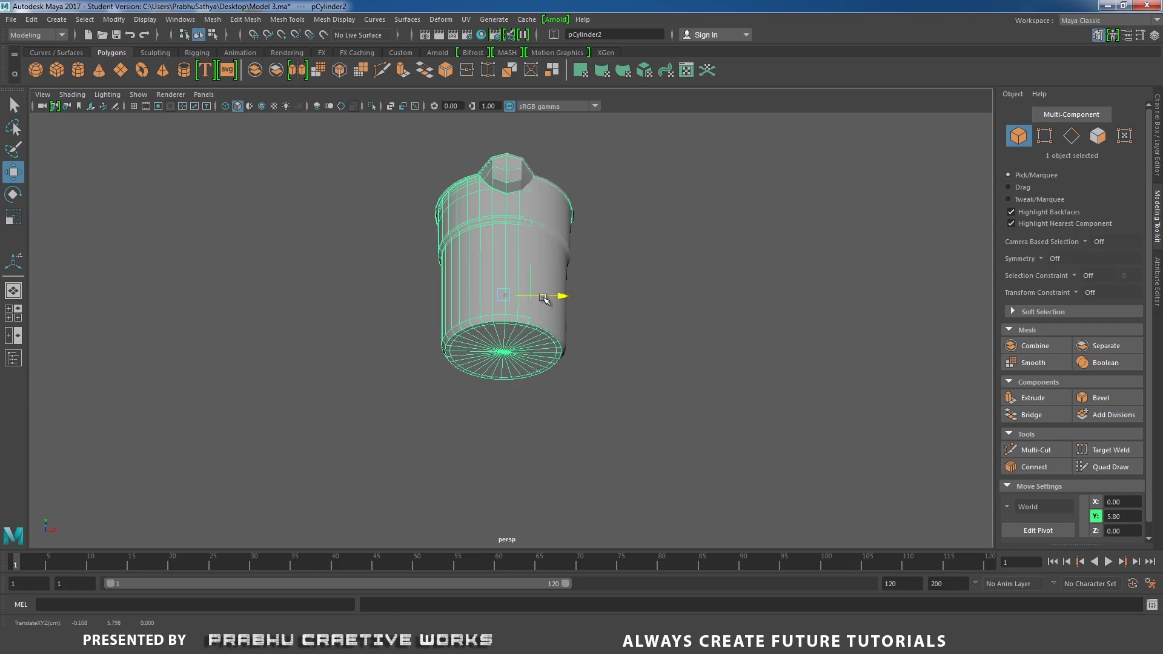
left_click_drag(563, 305, 285, 291)
right_click_drag(396, 341, 550, 364, "alt")
- Delete every other radial edge on the original bucket's base, leaving half of the spokes meeting at the centre
left_click(550, 364)
left_click_drag(509, 353, 493, 290, "alt")
right_click_drag(460, 303, 522, 308, "alt")
left_click_drag(523, 309, 485, 305, "alt")
right_click_drag(484, 304, 480, 259)
left_click(498, 255)
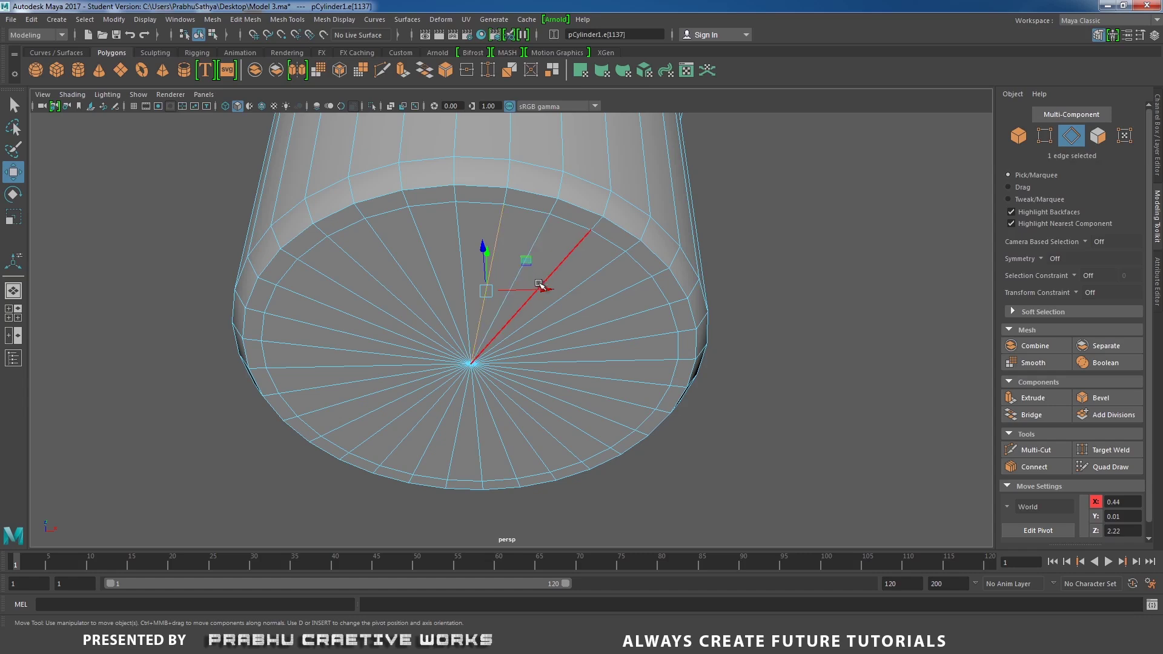
left_click(527, 308, "shift")
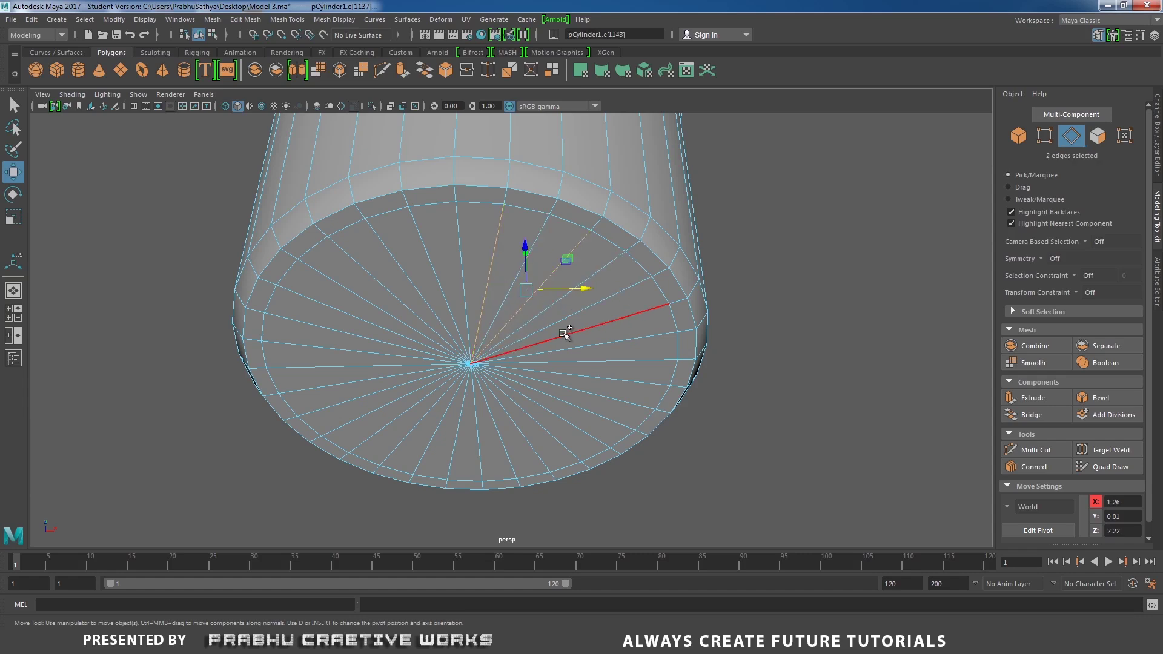
left_click(565, 324, "shift")
left_click(576, 348, "shift")
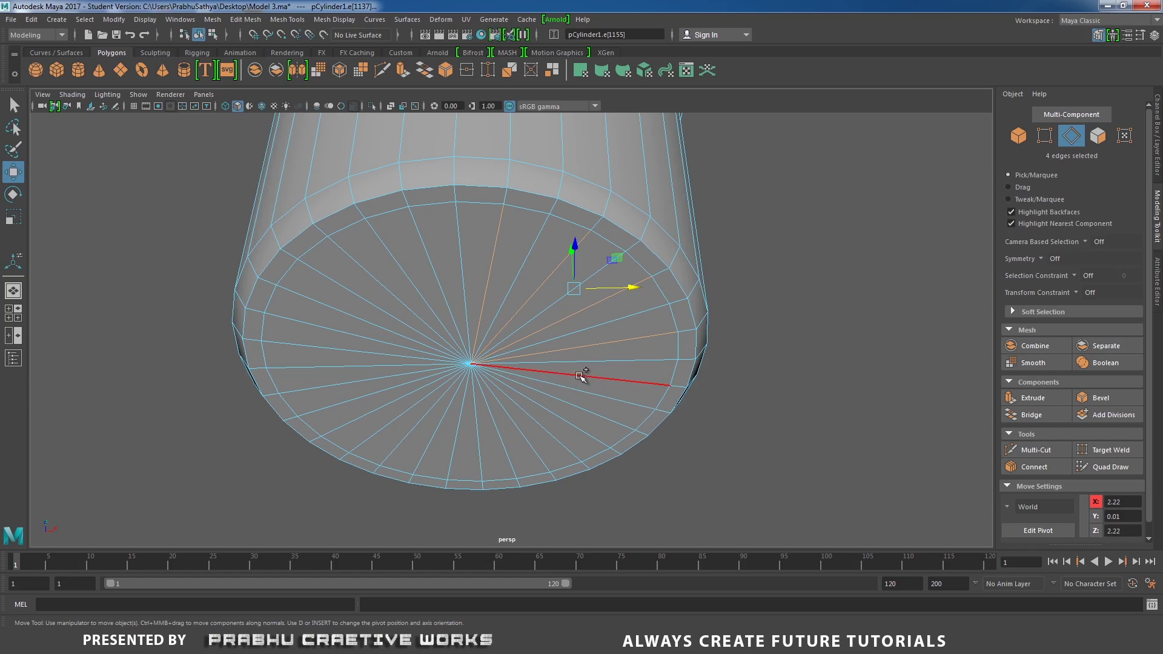
left_click(575, 382, "shift")
left_click(582, 397, "shift")
left_click(549, 433, "shift")
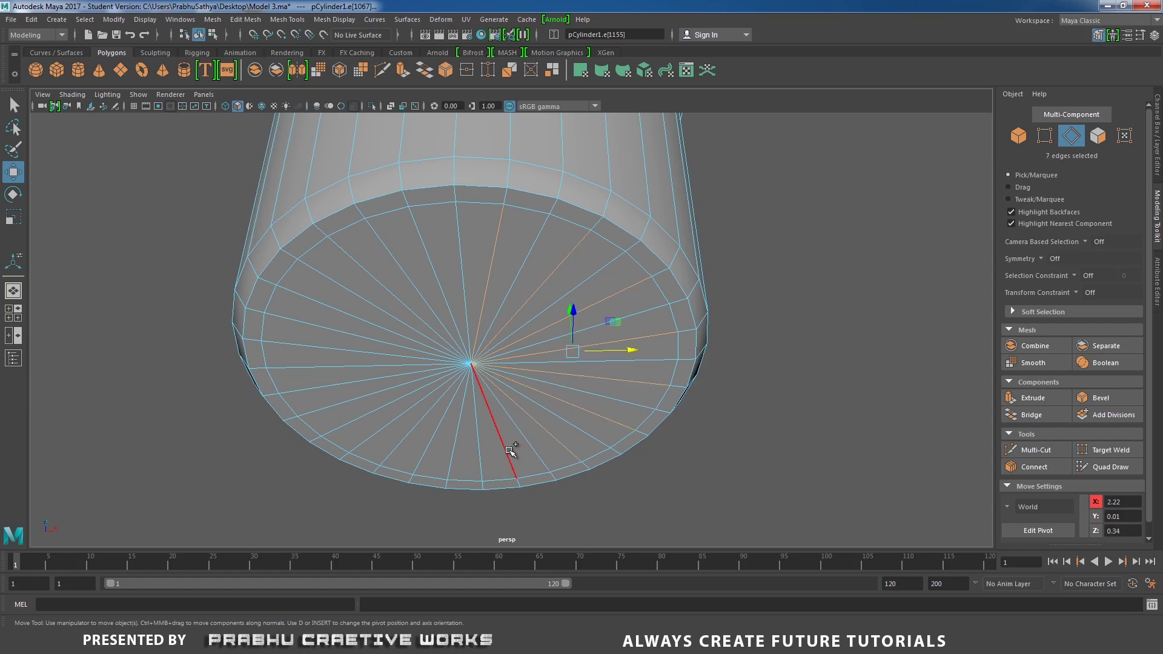
left_click(507, 454, "shift")
left_click(428, 448, "shift")
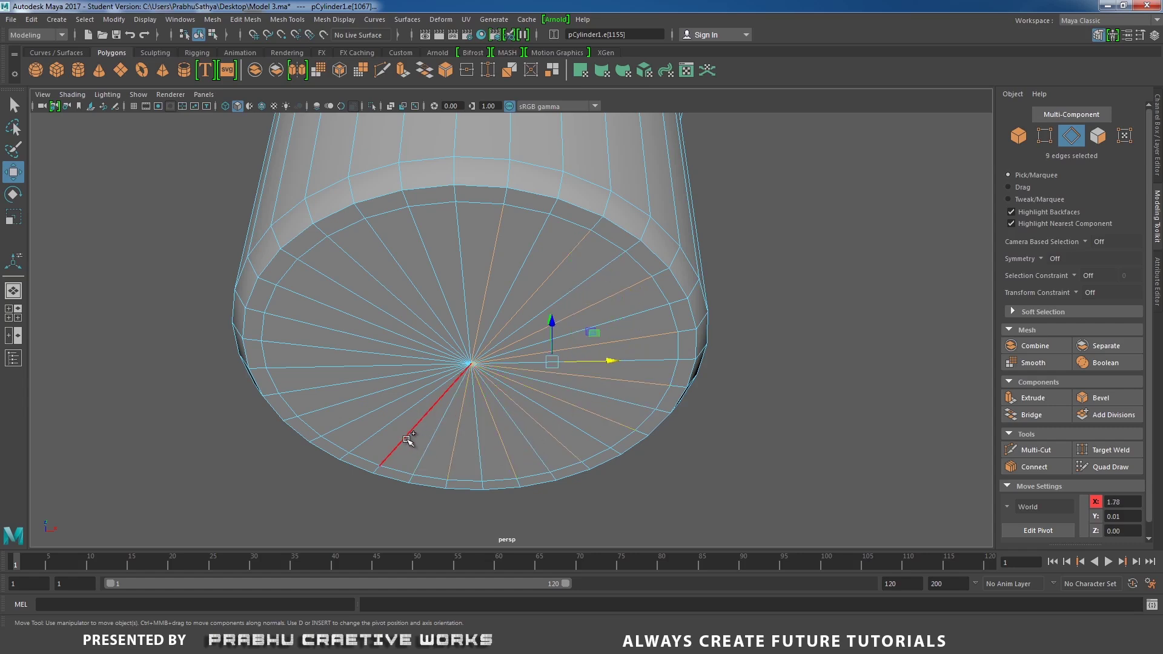
left_click(388, 428, "shift")
left_click(358, 411, "shift")
left_click(324, 386, "shift")
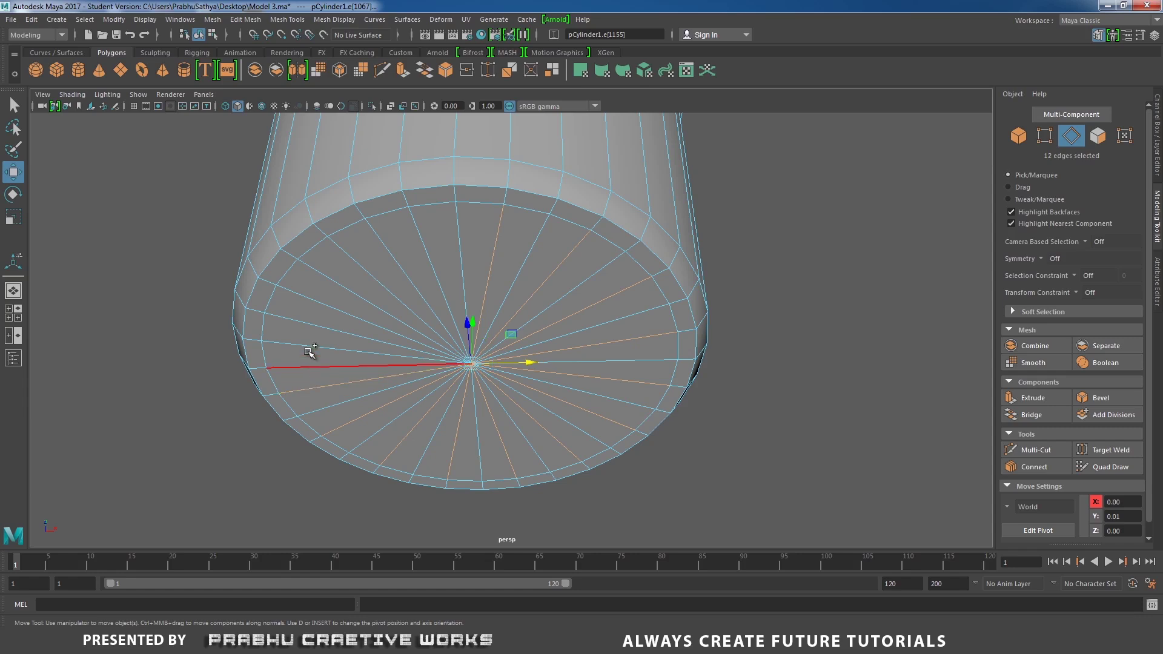
left_click(313, 344, "shift")
left_click(348, 295, "shift")
left_click(365, 280, "shift")
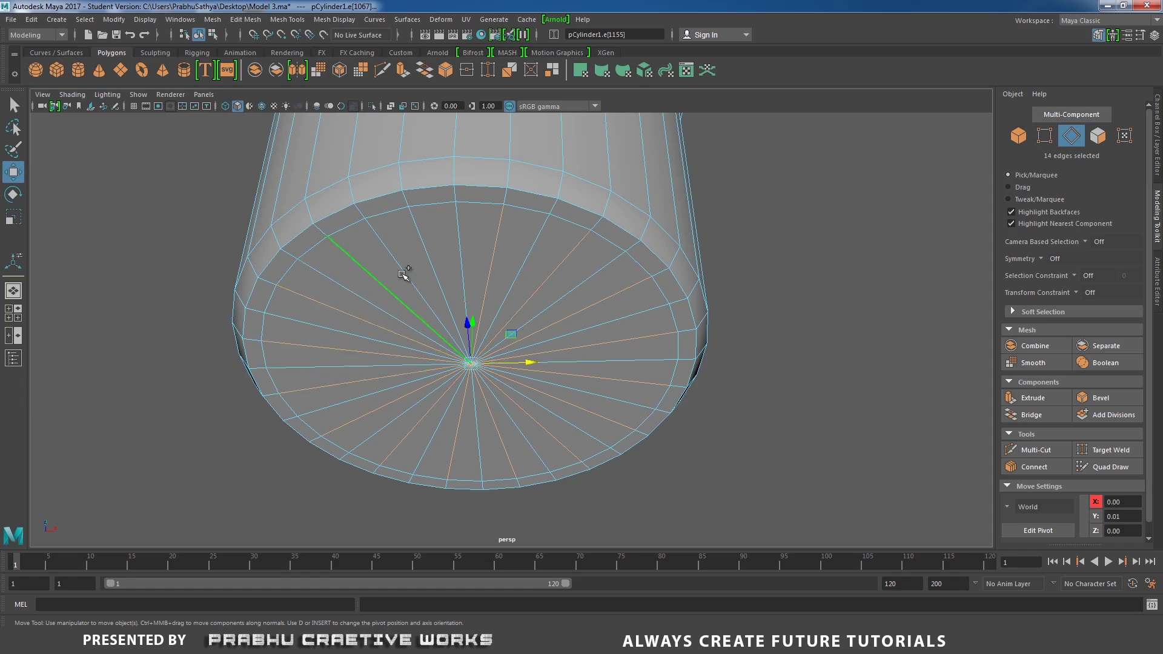
left_click(422, 263, "shift")
right_click(446, 298, "shift")
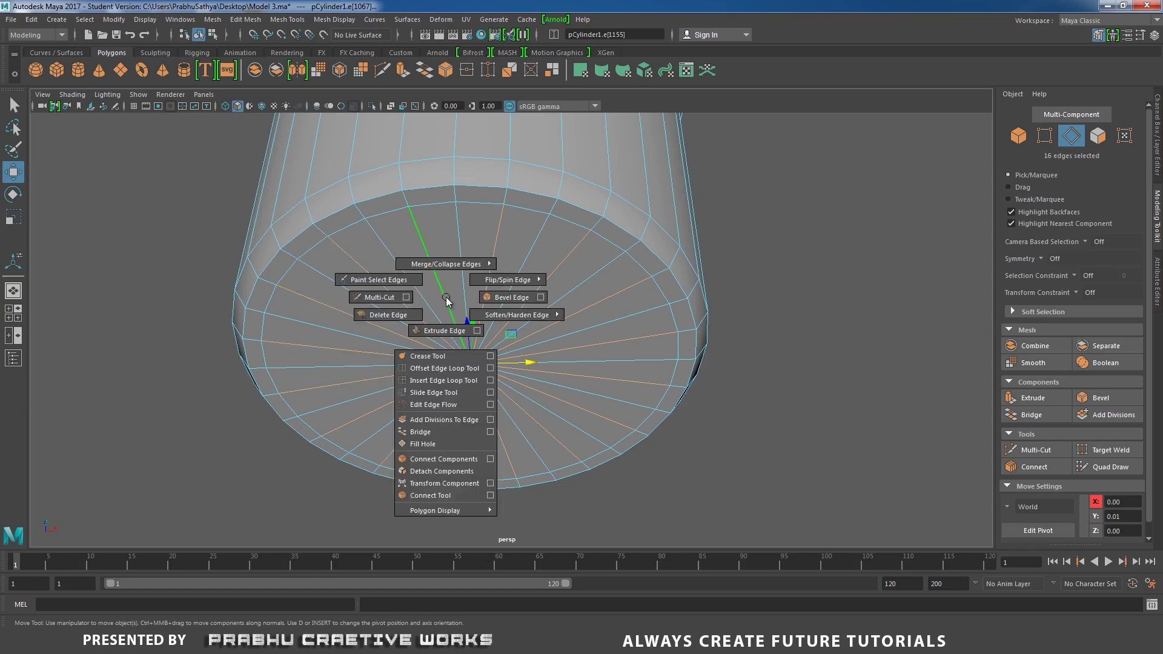
left_click(404, 315)
key("r")
left_click_drag(434, 340, 424, 304, "alt")
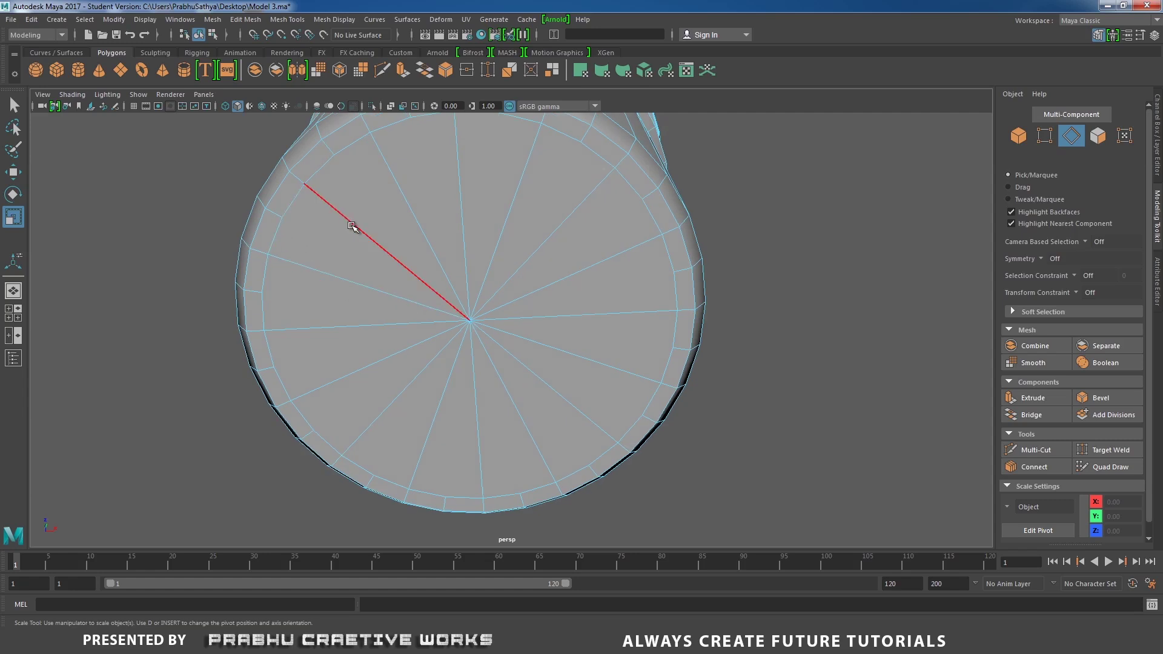
- Turn on smooth preview for the original bucket and examine how its thinned-out base smooths
right_click_drag(620, 349, 406, 326, "alt")
left_click_drag(405, 325, 415, 357, "alt")
right_click_drag(415, 358, 576, 249, "alt")
key("3")
left_click(723, 321)
left_click_drag(723, 321, 618, 321, "alt")
left_click(539, 324)
left_click_drag(537, 324, 421, 297, "alt")
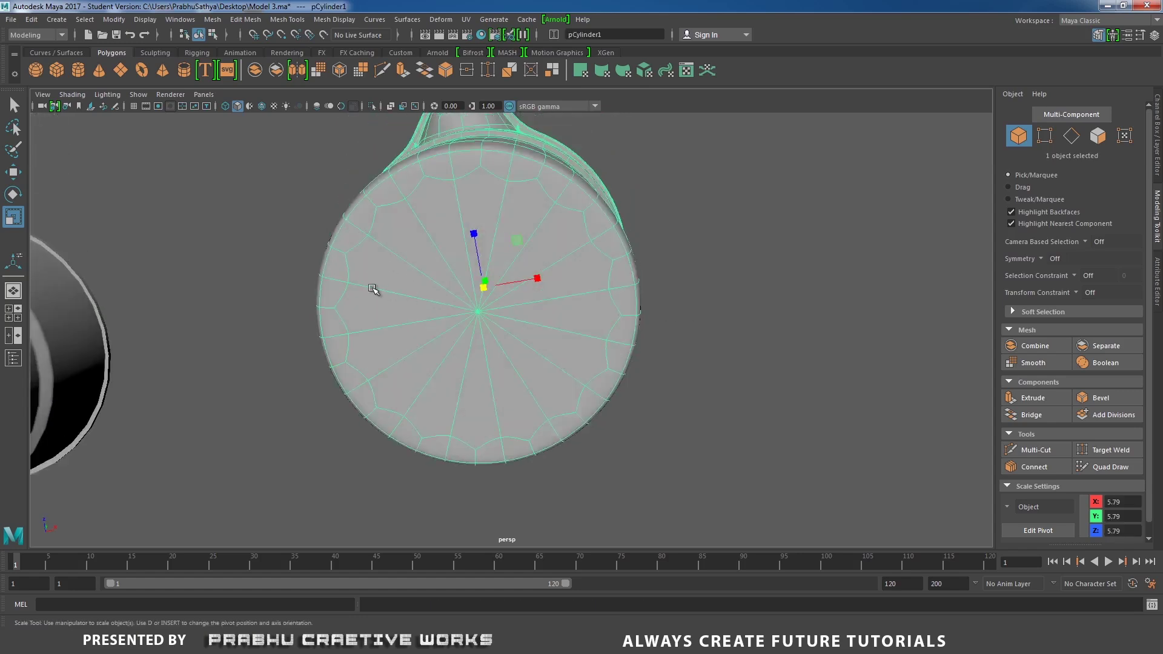
left_click_drag(508, 332, 378, 344, "alt")
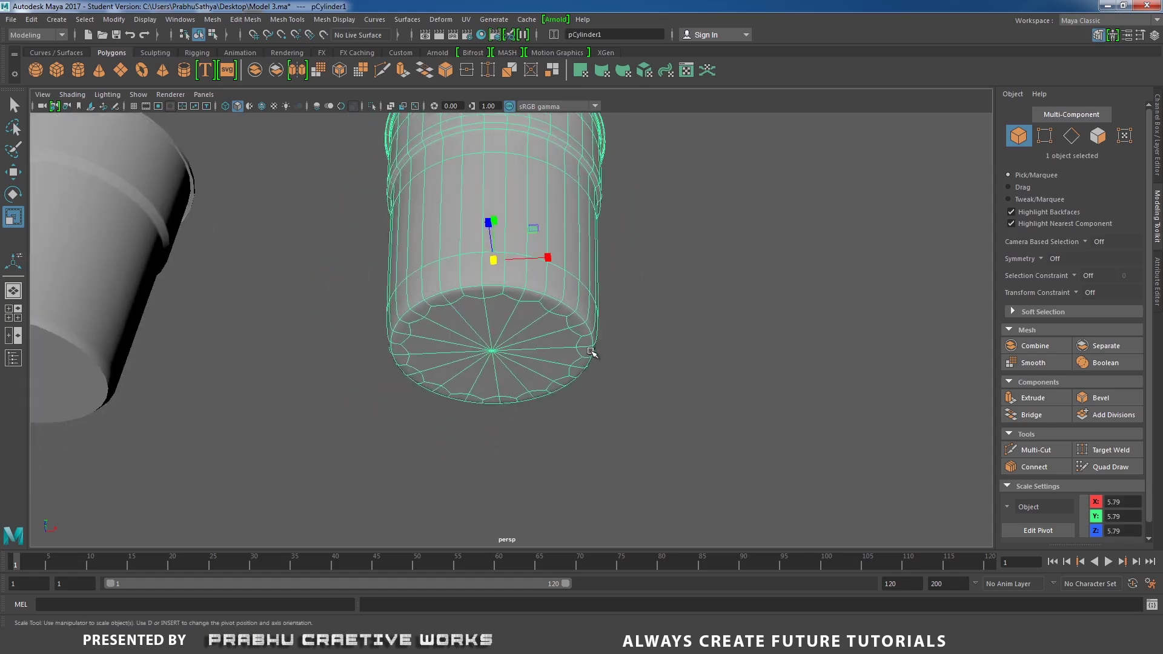
left_click(636, 345)
left_click(551, 319)
- Select the centre vertex of the duplicate bucket's base and convert the selection to its surrounding faces
left_click_drag(532, 307, 571, 372, "alt")
left_click_drag(683, 362, 387, 329, "alt")
left_click(387, 329)
scroll(501, 395, "up", 10)
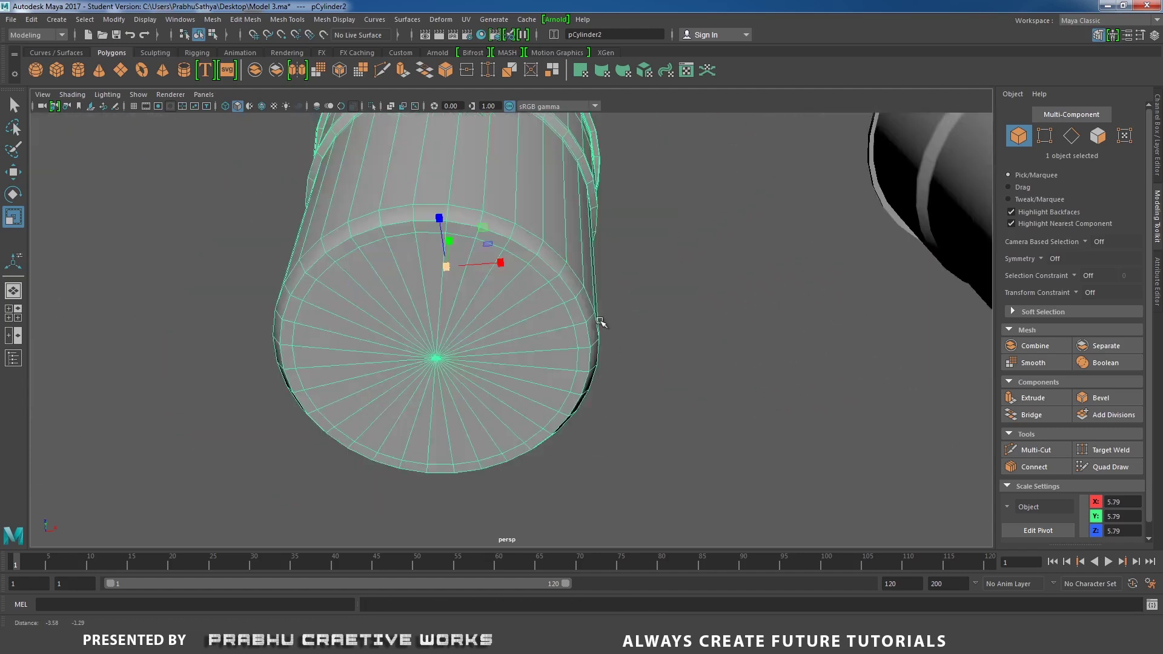
right_click_drag(477, 292, 419, 294)
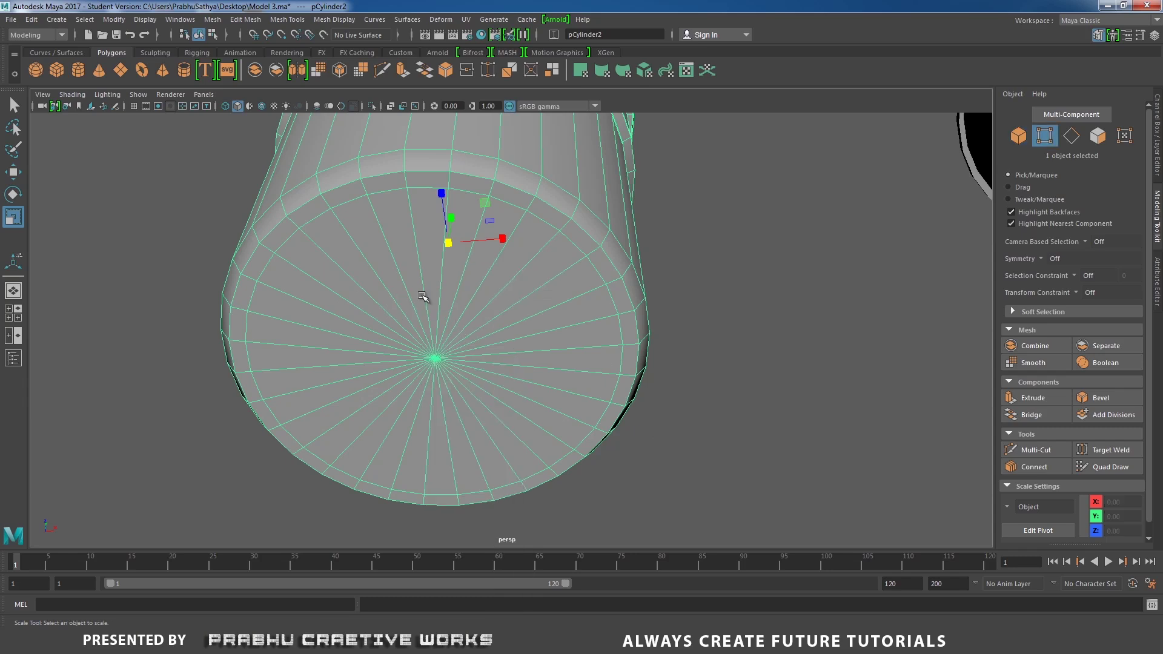
left_click(435, 358)
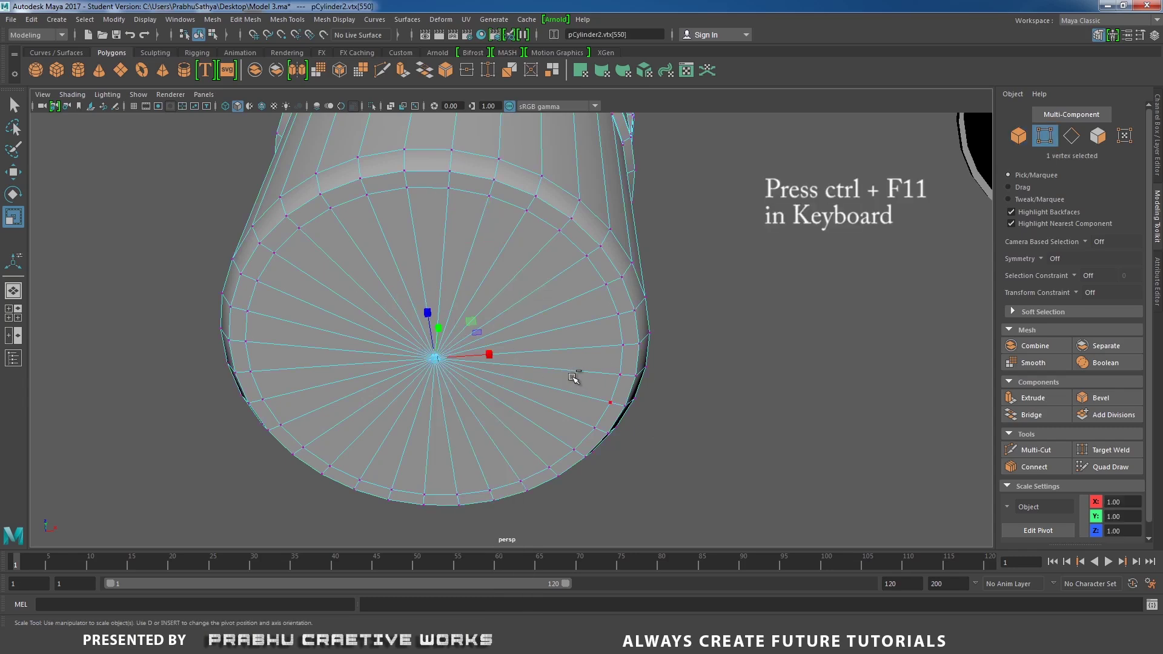
key("ctrl+F11")
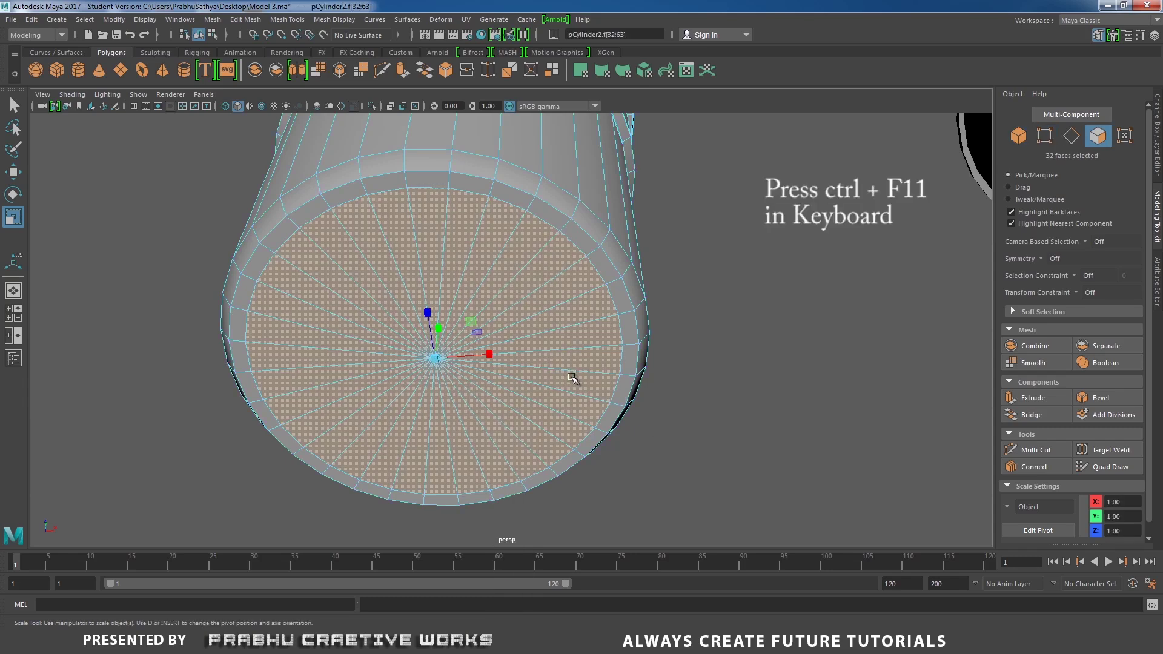
right_click(497, 279, "shift")
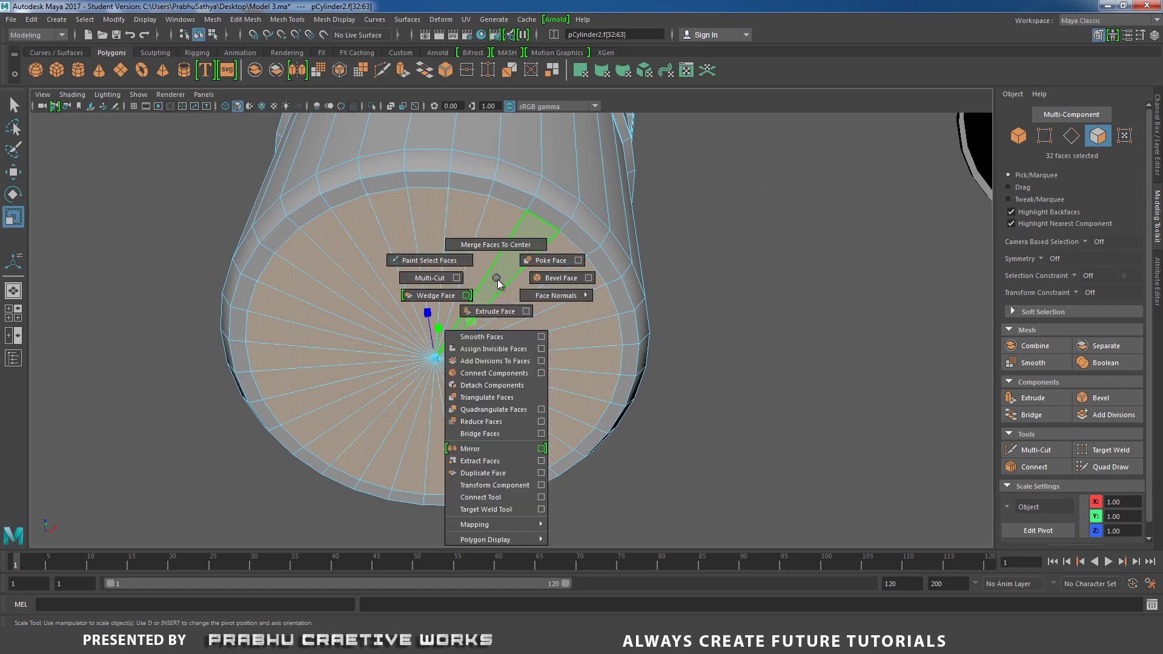
left_click(494, 311)
key("r")
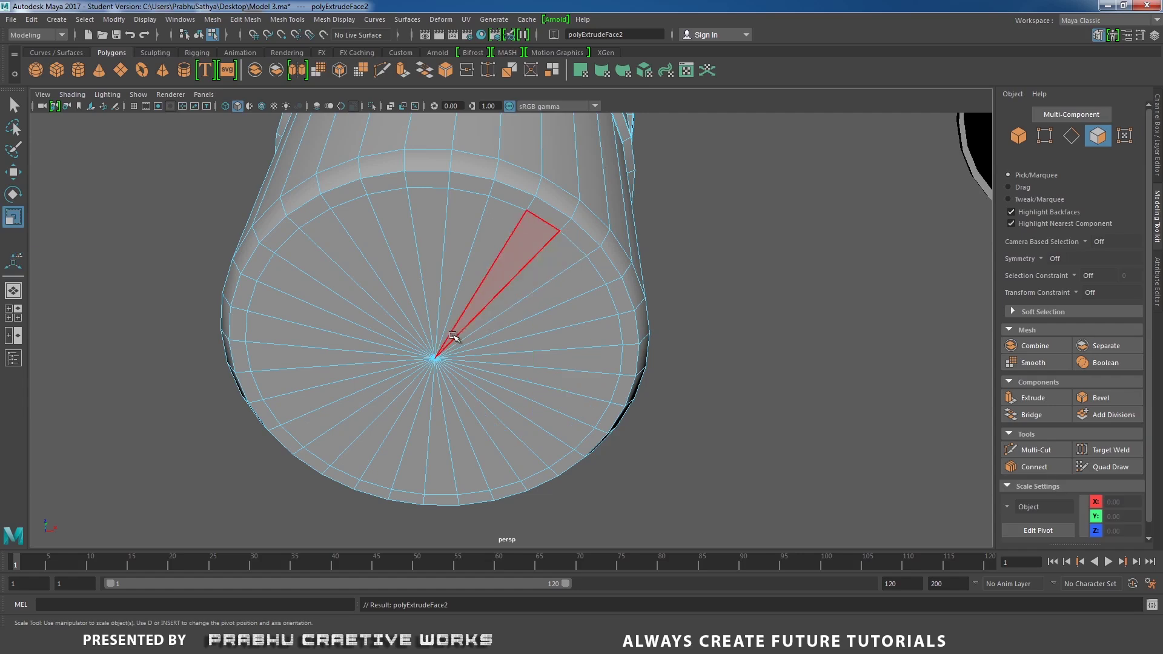
key("ctrl+z")
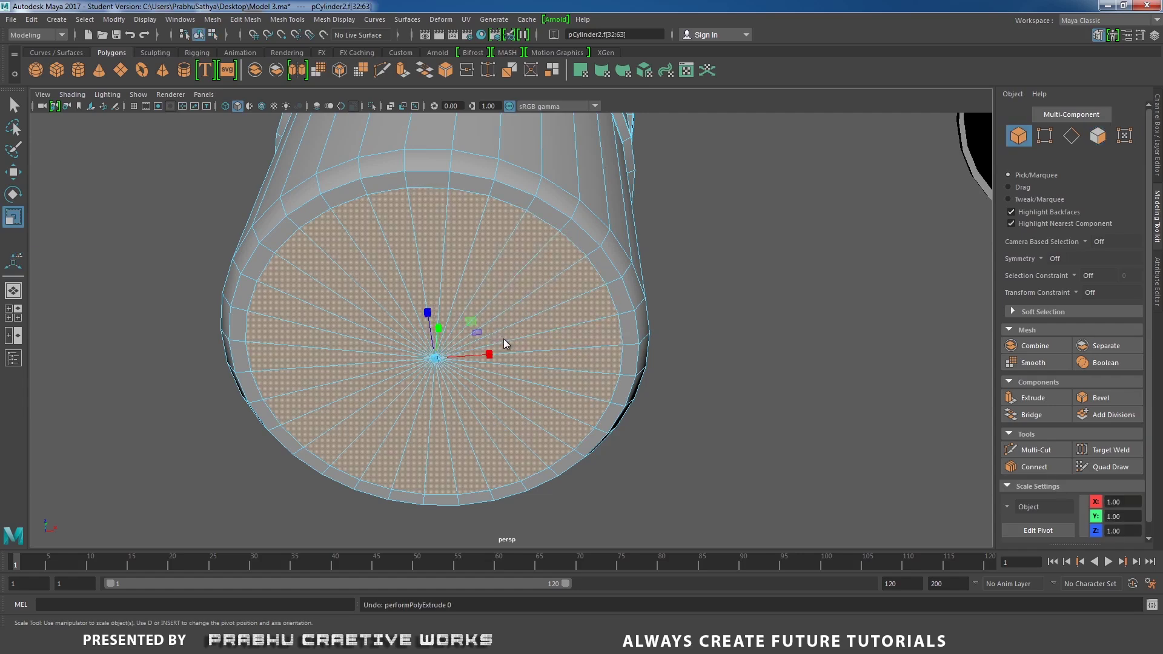
- Extrude the duplicate's selected base faces and scale them uniformly well inward to form a wide inner ring
right_click_drag(506, 344, 411, 392, "shift")
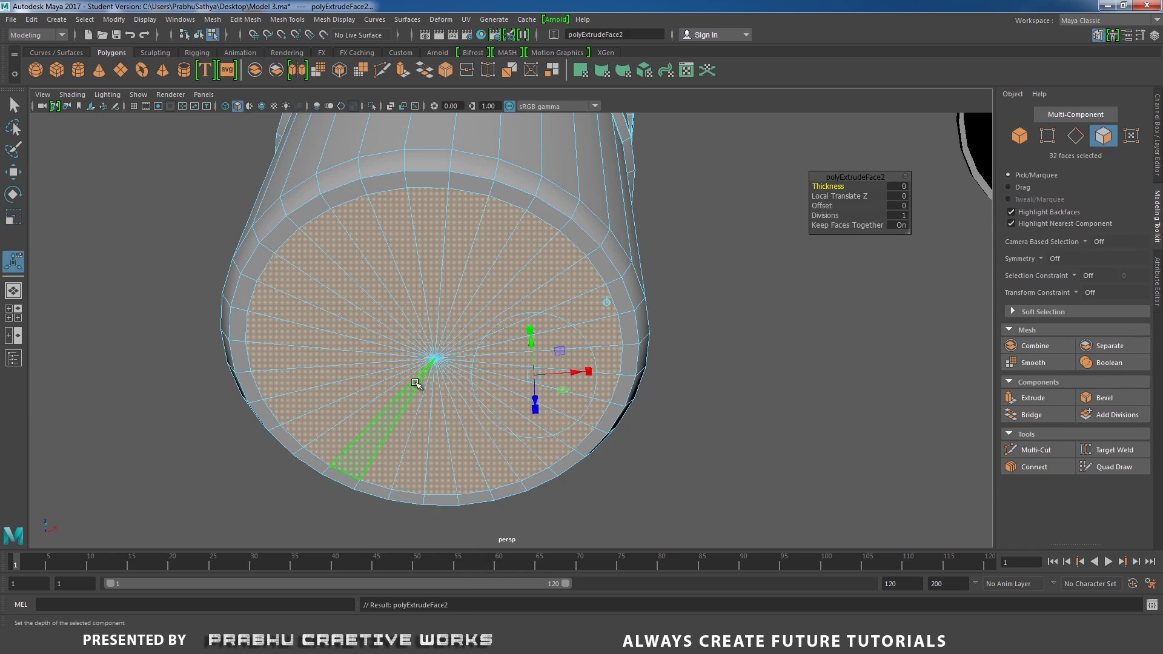
key("r")
left_click_drag(436, 361, 365, 373)
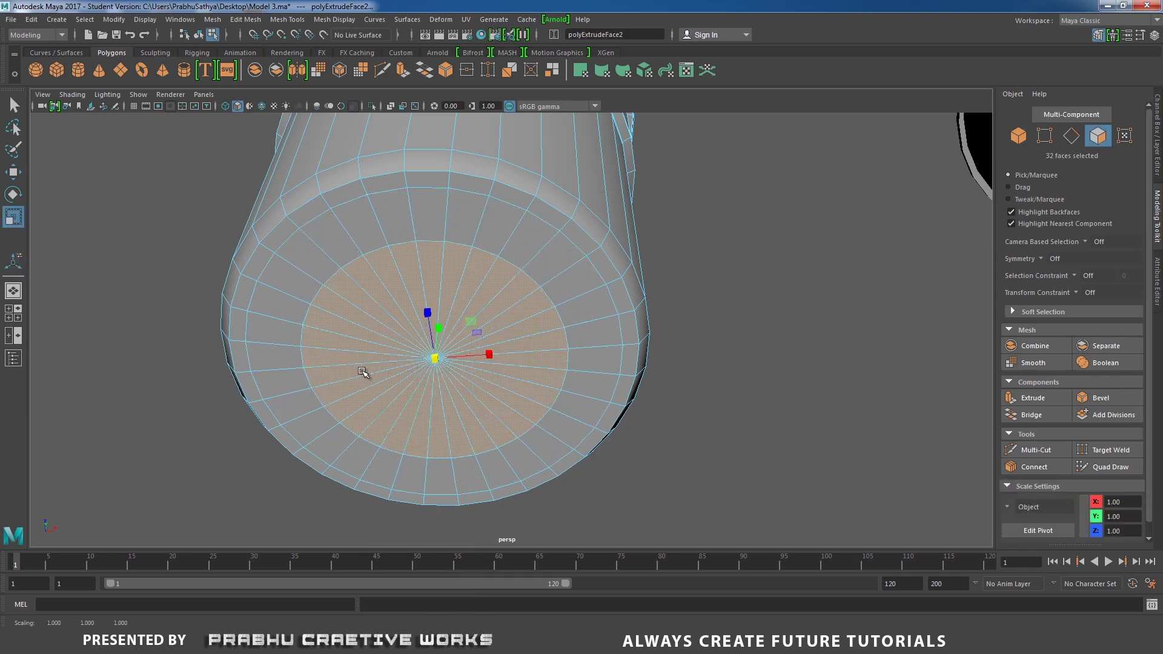
right_click_drag(364, 373, 589, 394, "alt")
- Chamfer the centre vertex of the duplicate's base with a width of 0.25 to open a central circular face
left_click(765, 324)
right_click_drag(450, 293, 450, 352)
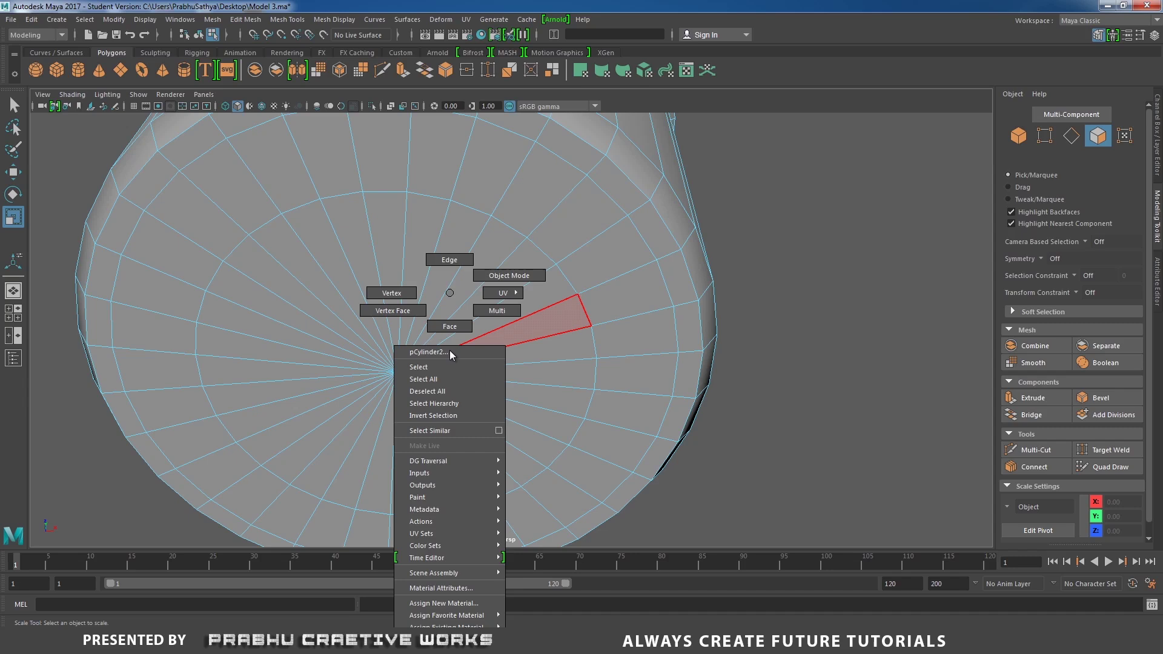
left_click(391, 293)
left_click(398, 374)
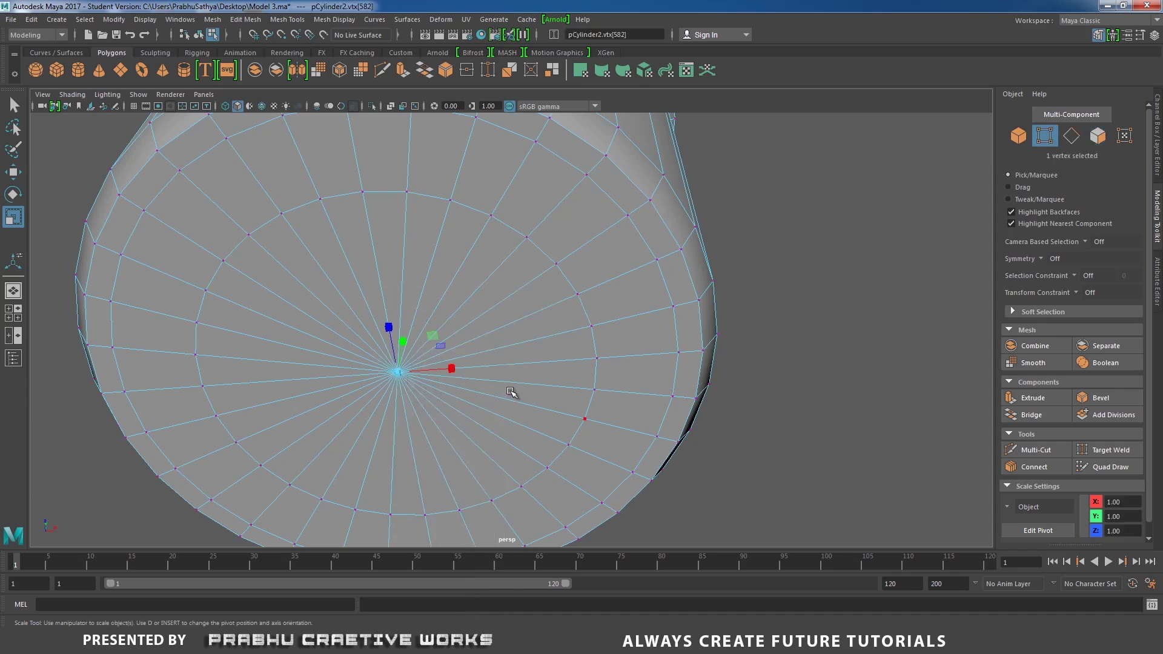
key("ctrl+F11")
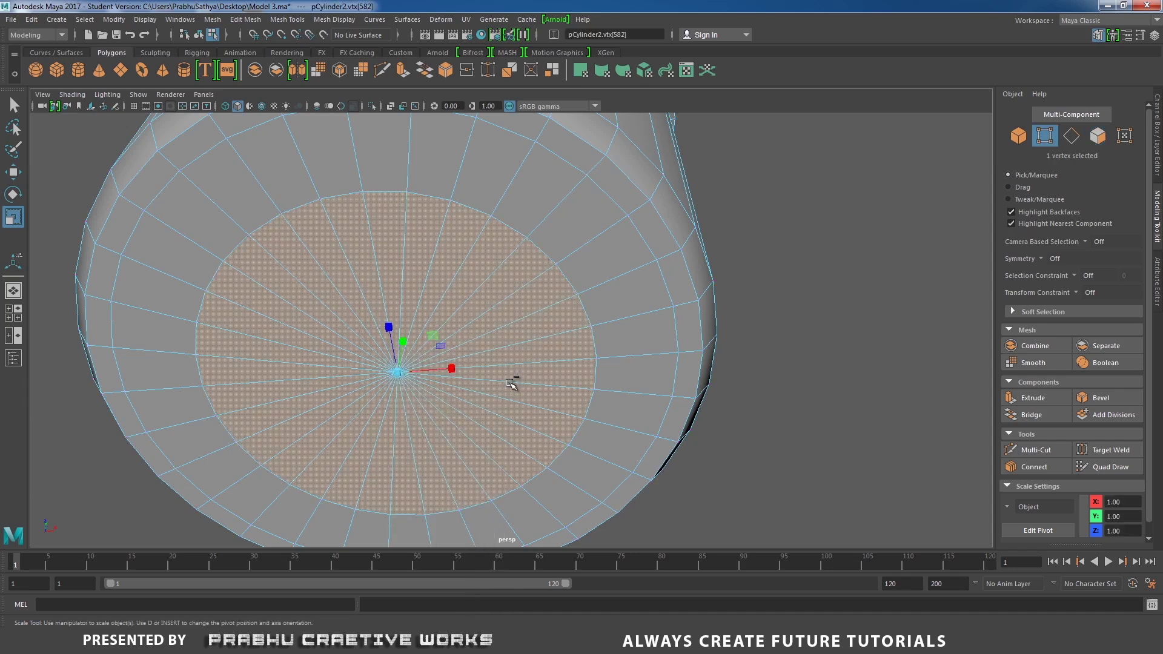
key("ctrl+z")
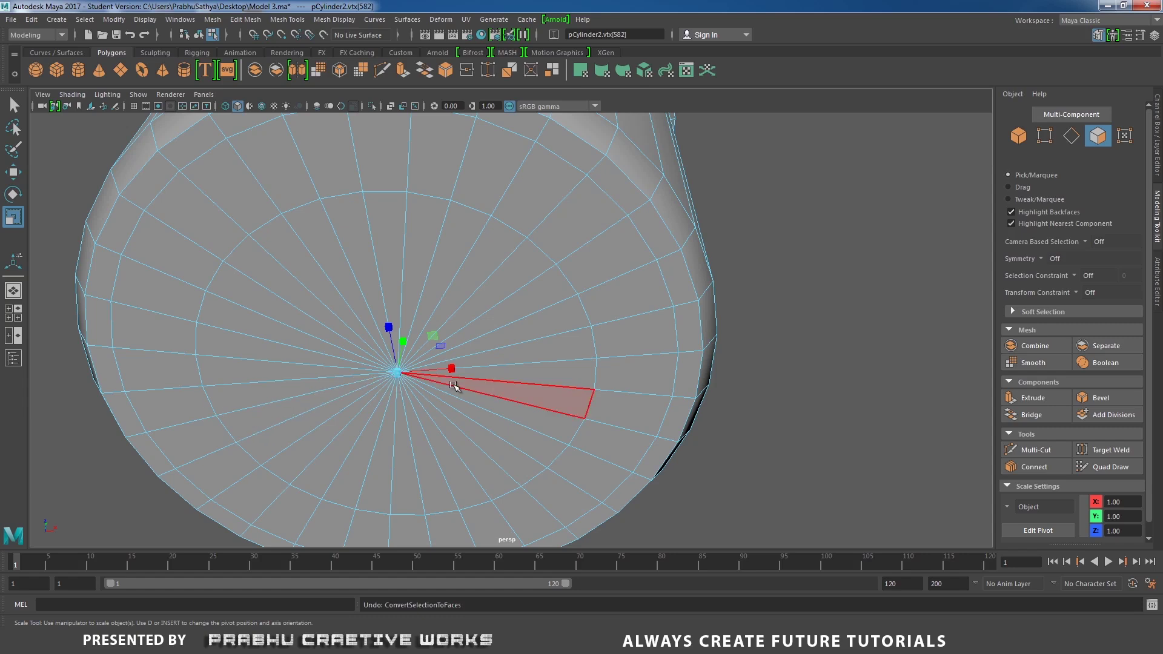
right_click(454, 386, "shift")
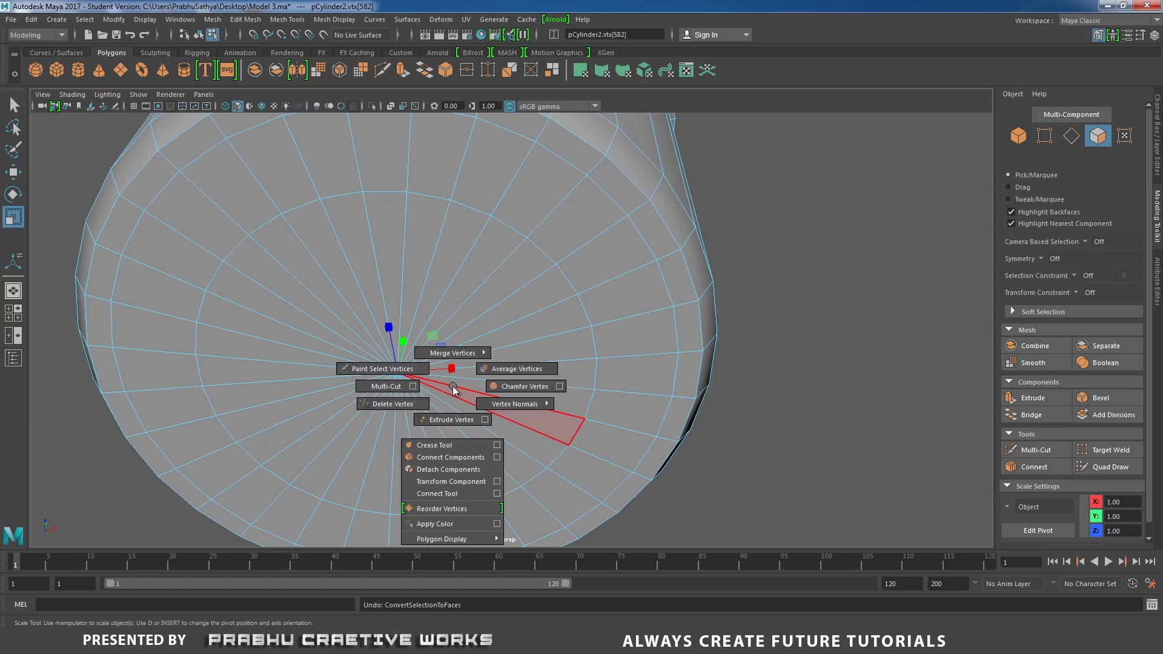
left_click(493, 387)
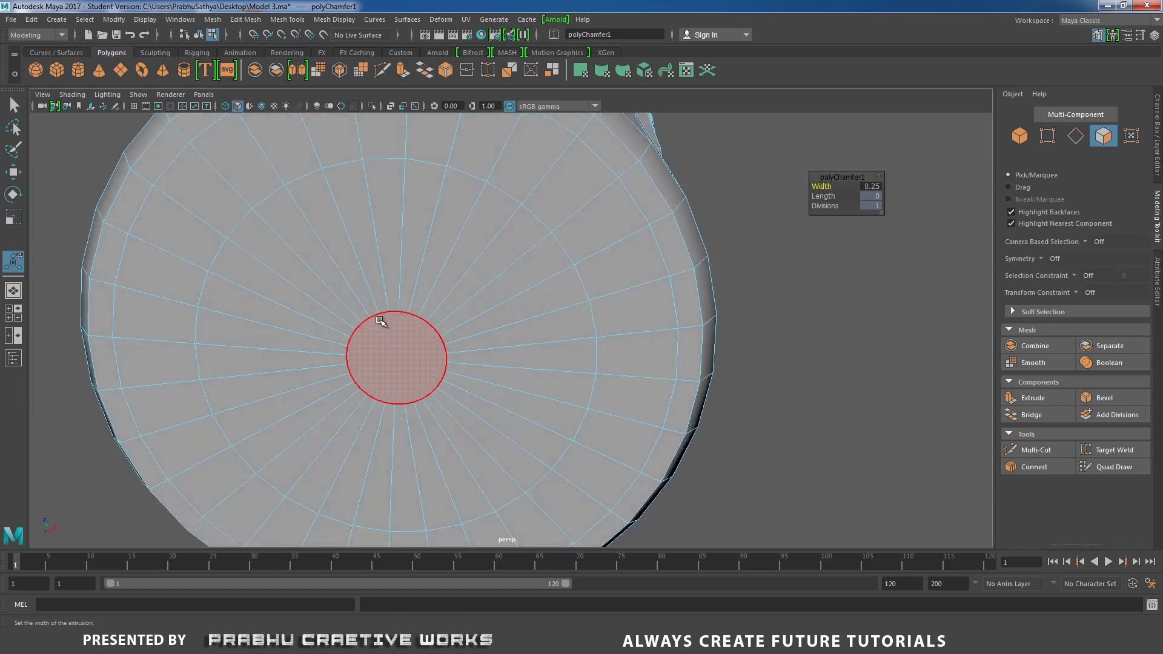
- Cut two perpendicular edges with Multi-Cut through the centre of the circular face in the duplicate bucket's base
right_click_drag(415, 403, 578, 372, "alt")
middle_click_drag(537, 333, 660, 309, "alt")
right_click_drag(599, 362, 605, 366, "alt")
right_click_drag(485, 277, 544, 255)
right_click_drag(452, 270, 462, 262)
left_click_drag(558, 278, 409, 271, "alt")
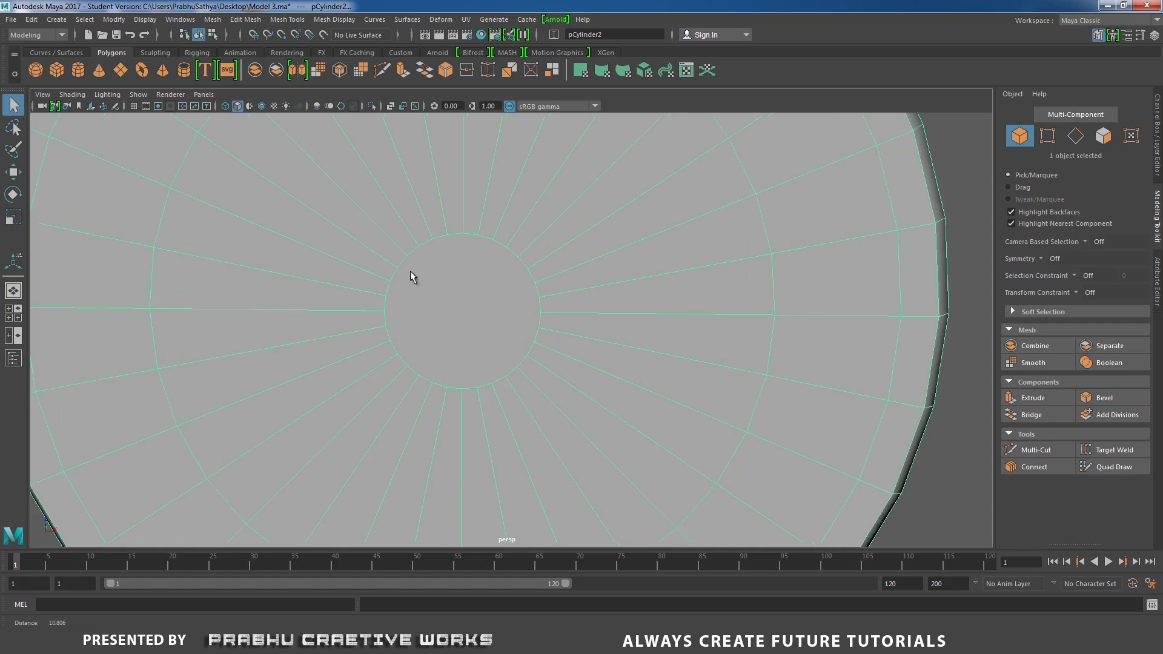
right_click_drag(442, 260, 376, 264, "shift")
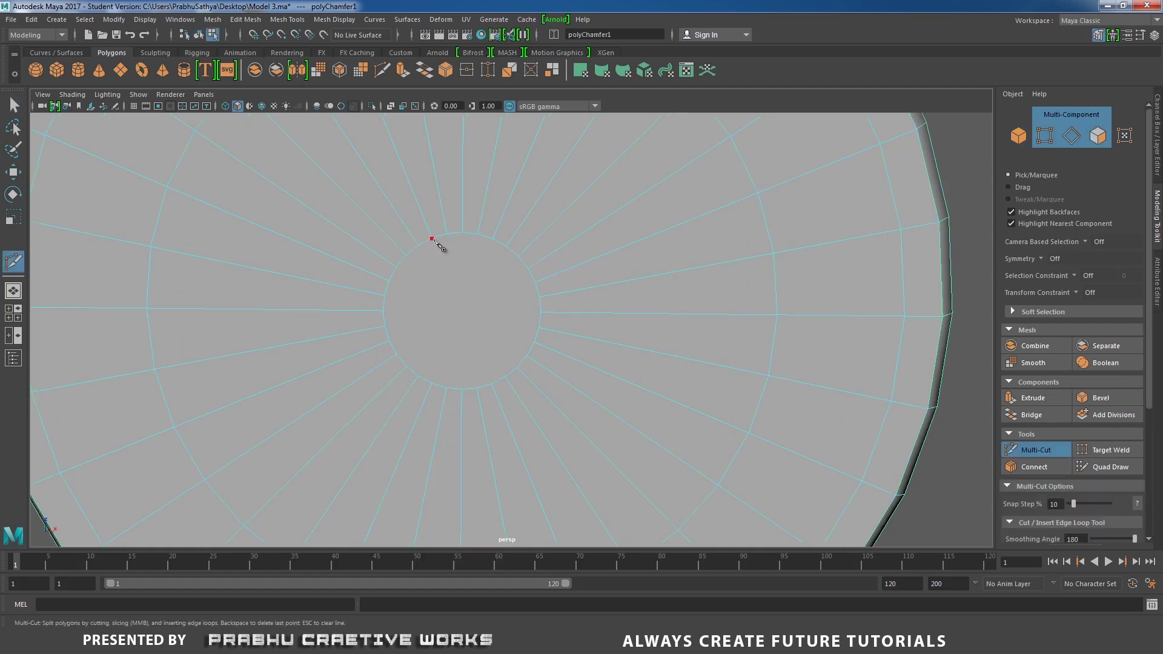
left_click(433, 240)
left_click(492, 384)
right_click(493, 378)
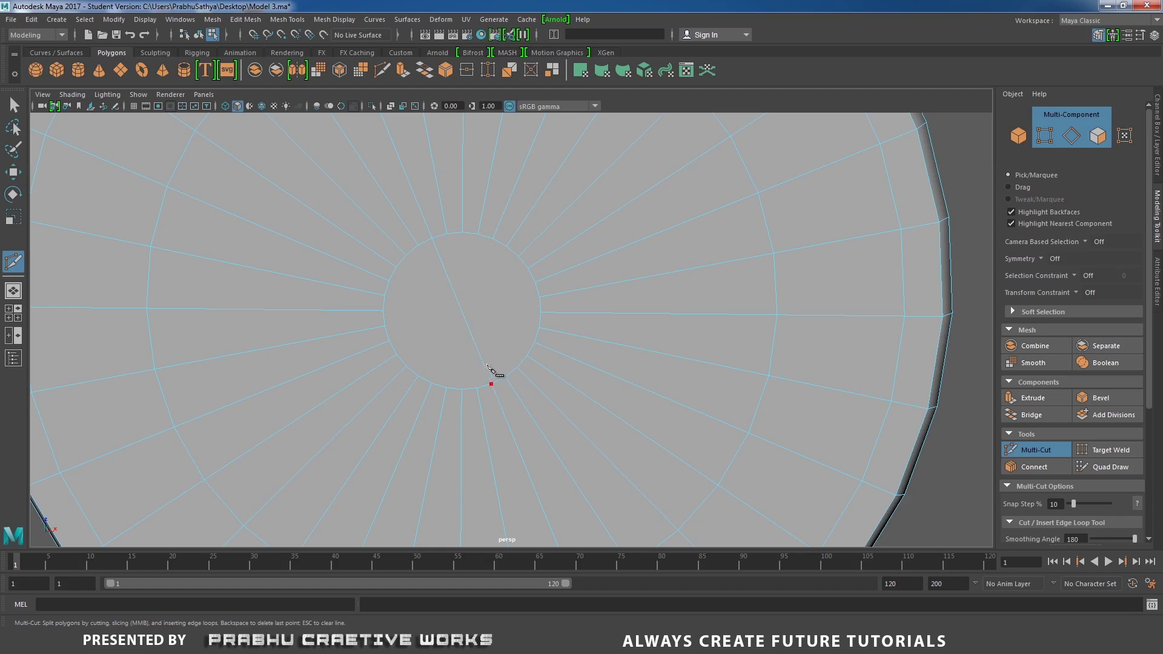
left_click(470, 310)
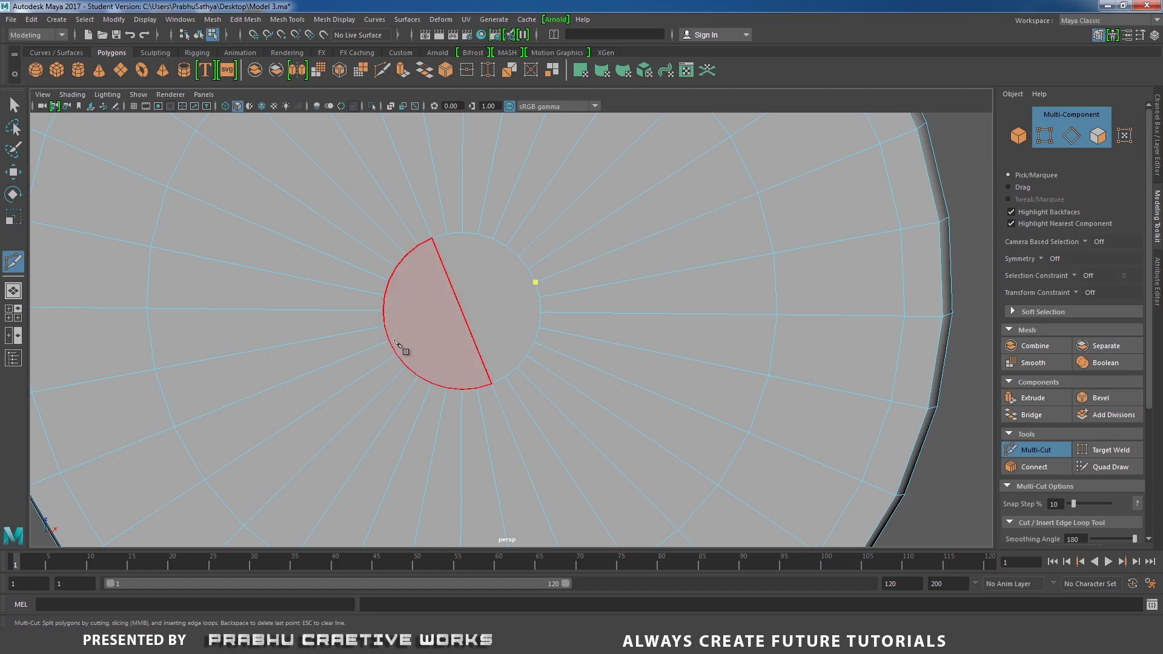
scroll(397, 350, "up", 2)
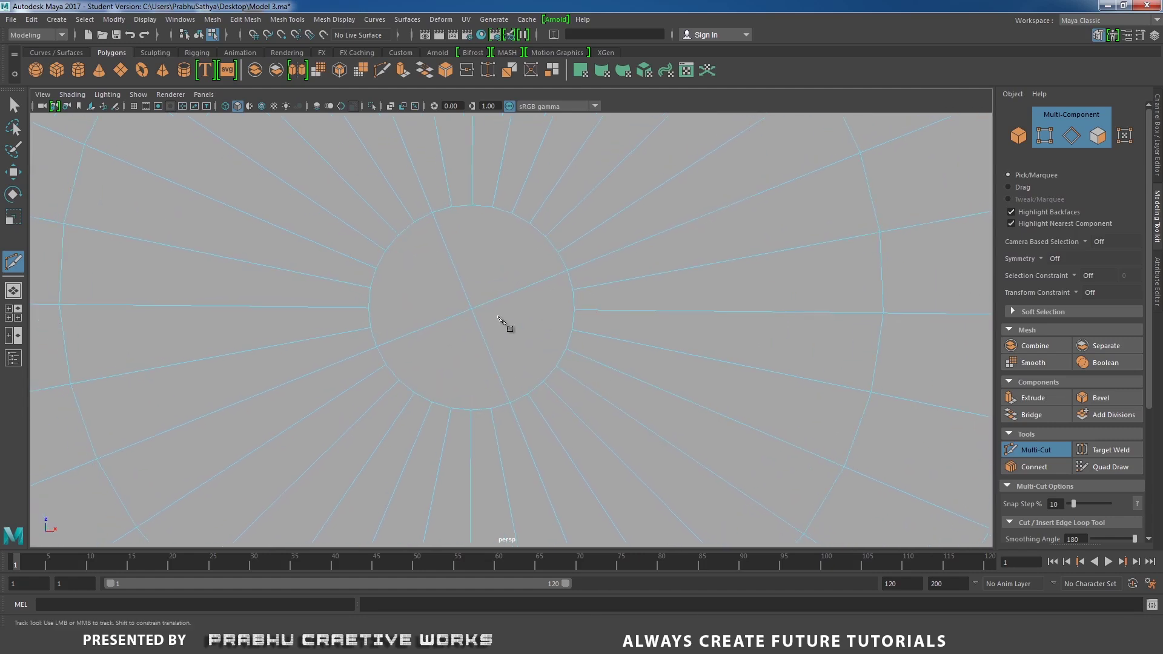
- Cut edges parallel to the two centre cuts on both sides, joining opposite vertices of the central circle
left_click(371, 328)
left_click(574, 290)
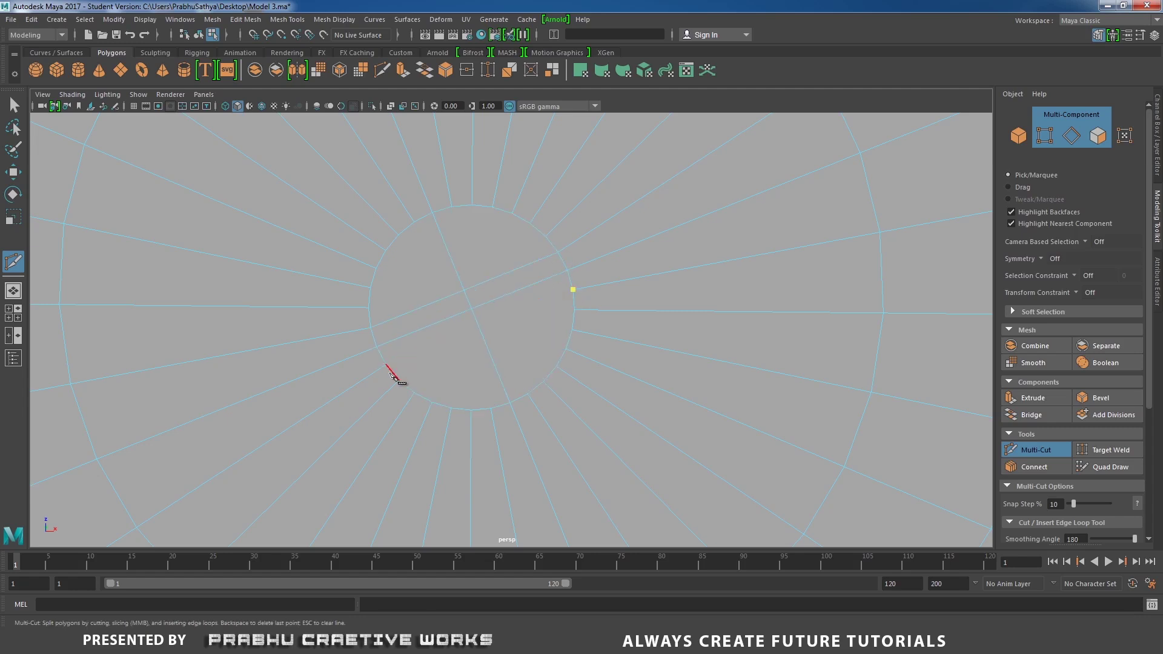
left_click(387, 368)
right_click(387, 368)
left_click(419, 226)
left_click(489, 409)
left_click(452, 207)
key("Escape")
- Add the next parallel cuts farther out in both directions to extend the grid inside the central circle
right_click(545, 237)
left_click(400, 235)
left_click(472, 410)
right_click(472, 410)
key("BackSpace")
left_click(472, 204)
left_click(544, 382)
key("Return")
left_click(370, 288)
key("Return")
- Complete the grid in the central circle with the outermost parallel cuts and return the duplicate bucket to object selection
left_click(414, 393)
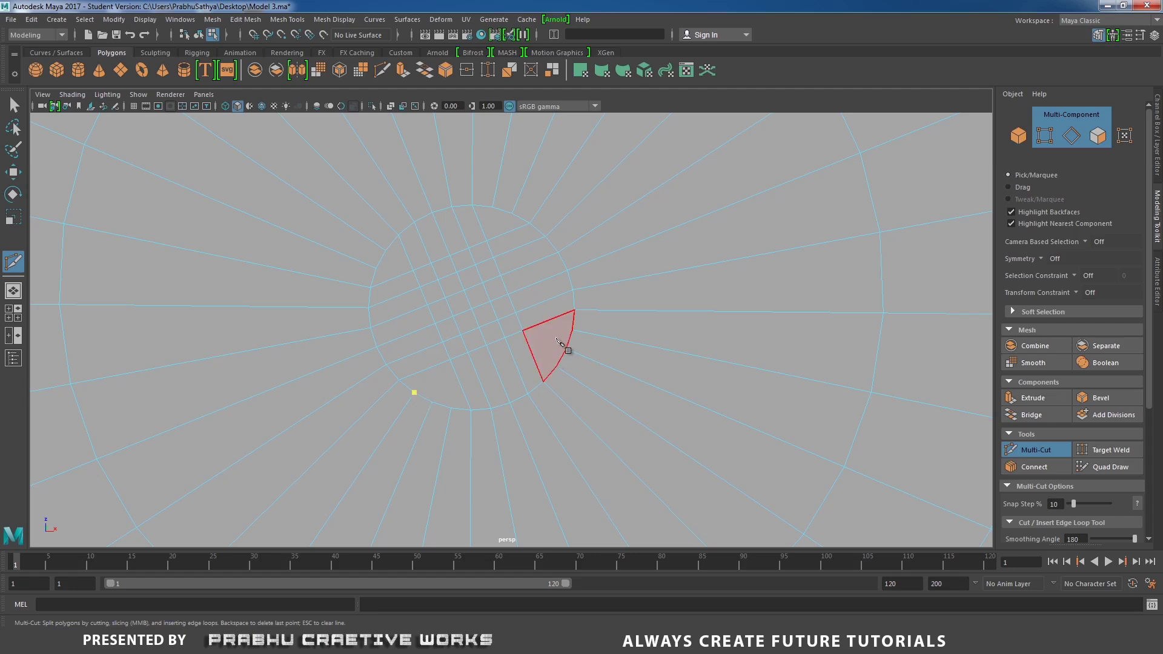
left_click(572, 332)
key("Return")
left_click(386, 250)
left_click(451, 407)
key("Return")
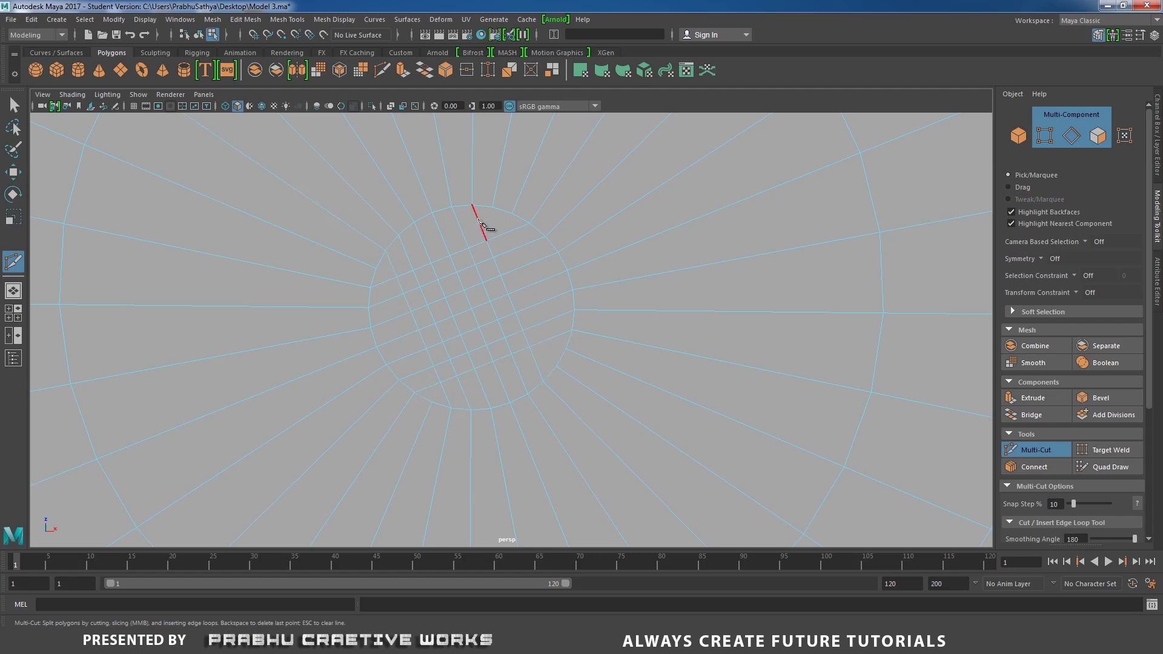
left_click(493, 208)
left_click(556, 368)
key("Return")
scroll(464, 366, "up", 3)
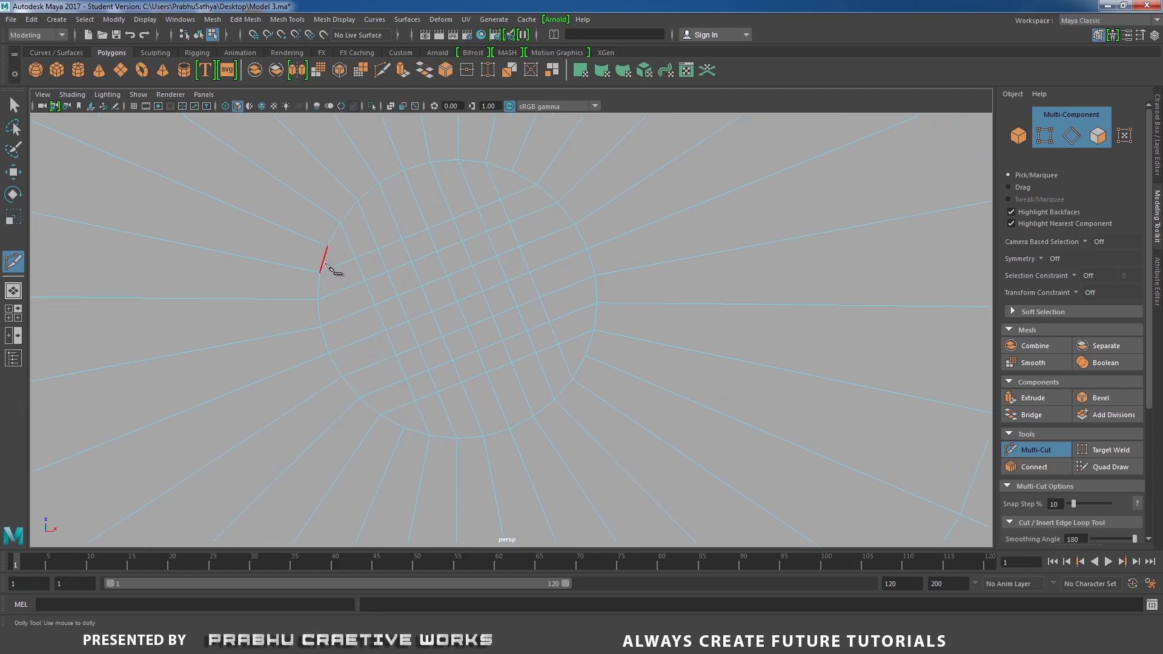
left_click(335, 243)
right_click_drag(515, 285, 347, 266, "alt")
key("w")
right_click_drag(469, 232, 561, 200)
- Turn on smooth preview for the duplicate bucket and examine how its gridded base smooths
right_click_drag(515, 221, 218, 244, "alt")
left_click_drag(406, 257, 424, 340, "alt")
right_click_drag(575, 388, 871, 369, "alt")
left_click_drag(818, 347, 698, 341, "alt")
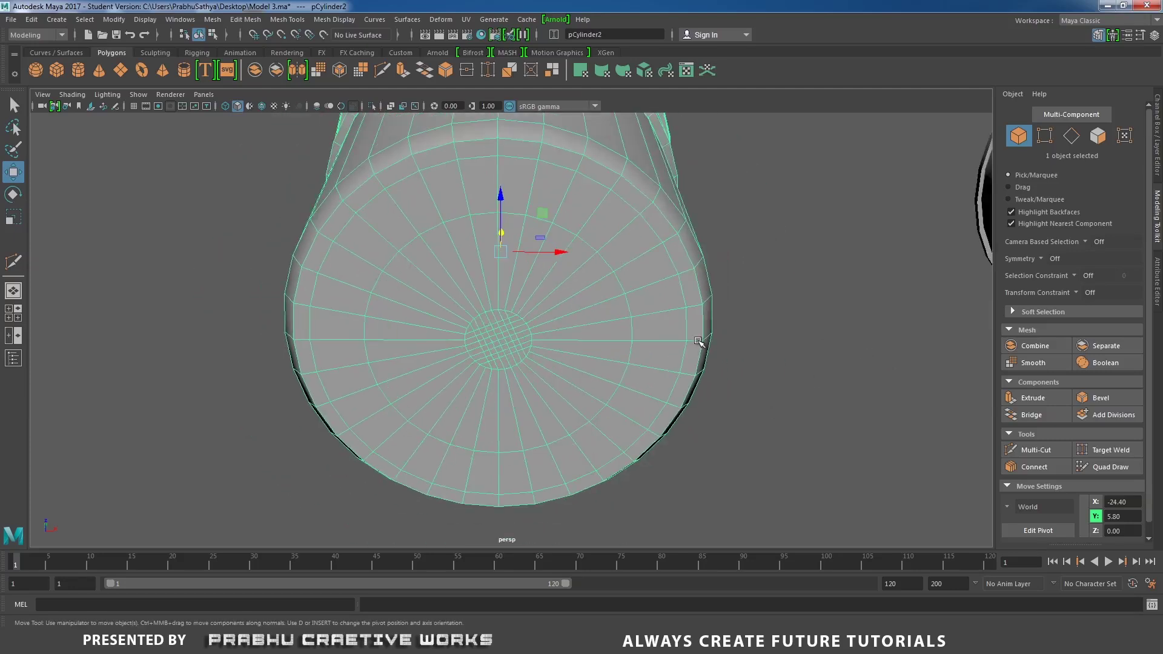
key("3")
left_click(764, 347)
left_click(654, 338)
left_click_drag(630, 324, 605, 357, "alt")
right_click_drag(545, 370, 595, 380, "alt")
right_click_drag(584, 304, 371, 284, "alt")
left_click_drag(370, 283, 370, 307, "alt")
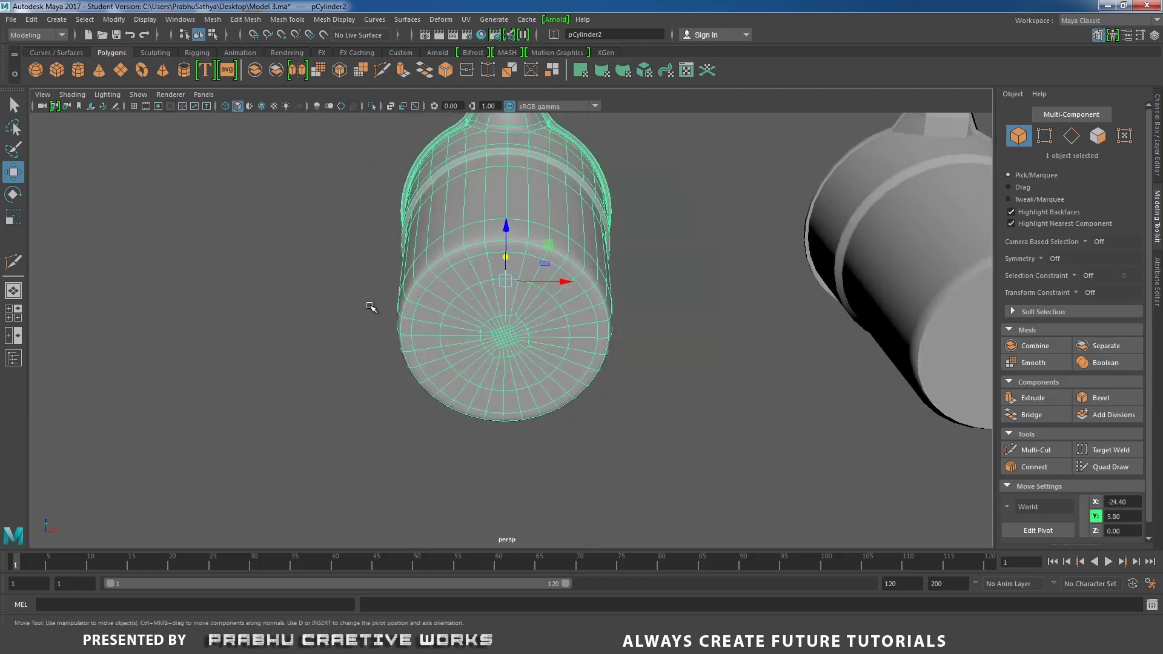
- Select the original bucket and compare its base with the smoothed duplicate's from below
middle_click_drag(631, 291, 385, 295, "alt")
left_click(672, 319)
right_click_drag(652, 369, 369, 325, "alt")
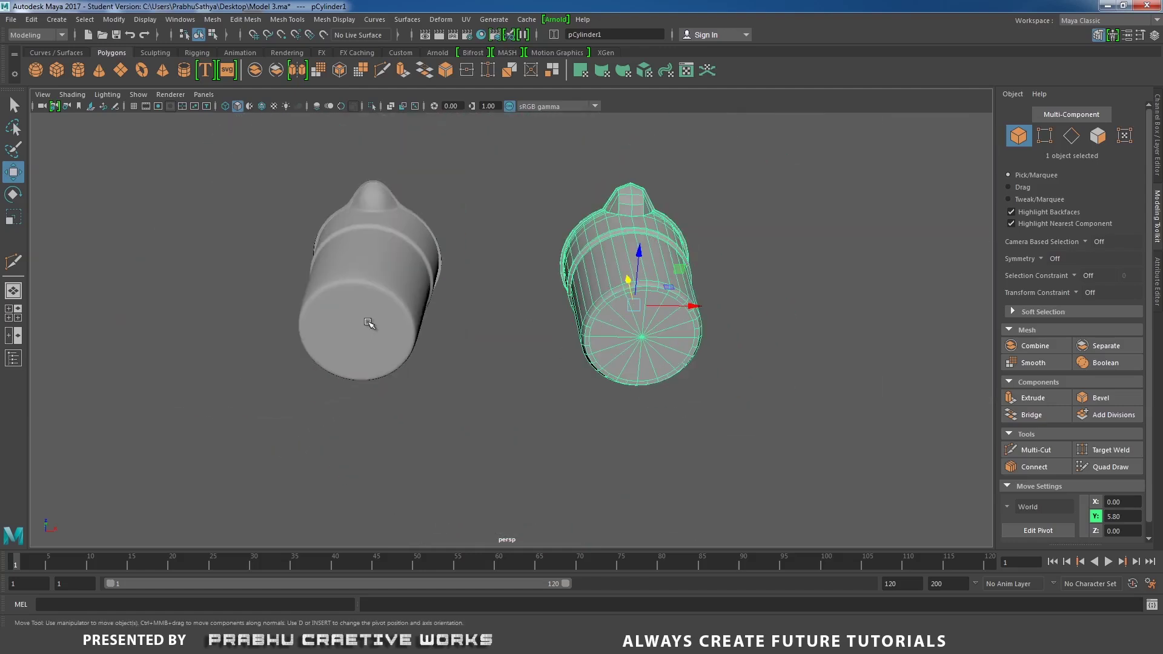
left_click_drag(370, 324, 367, 349, "alt")
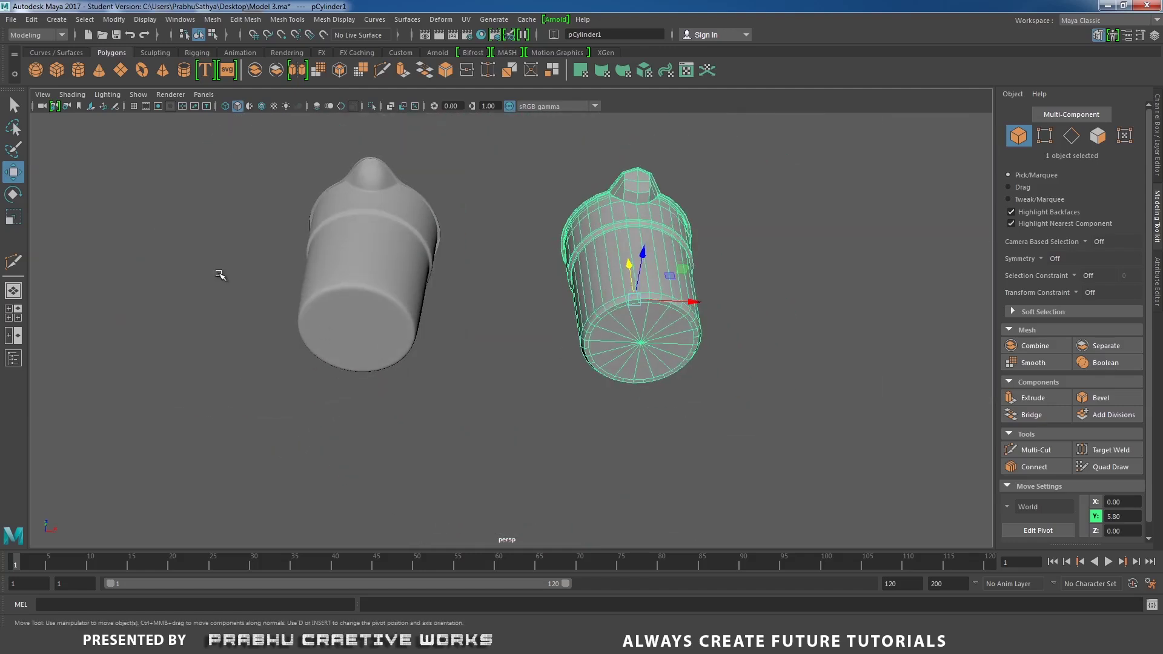
- Create a polygon sphere and move it along X to about 18.91, clear of the original bucket
left_click(38, 77)
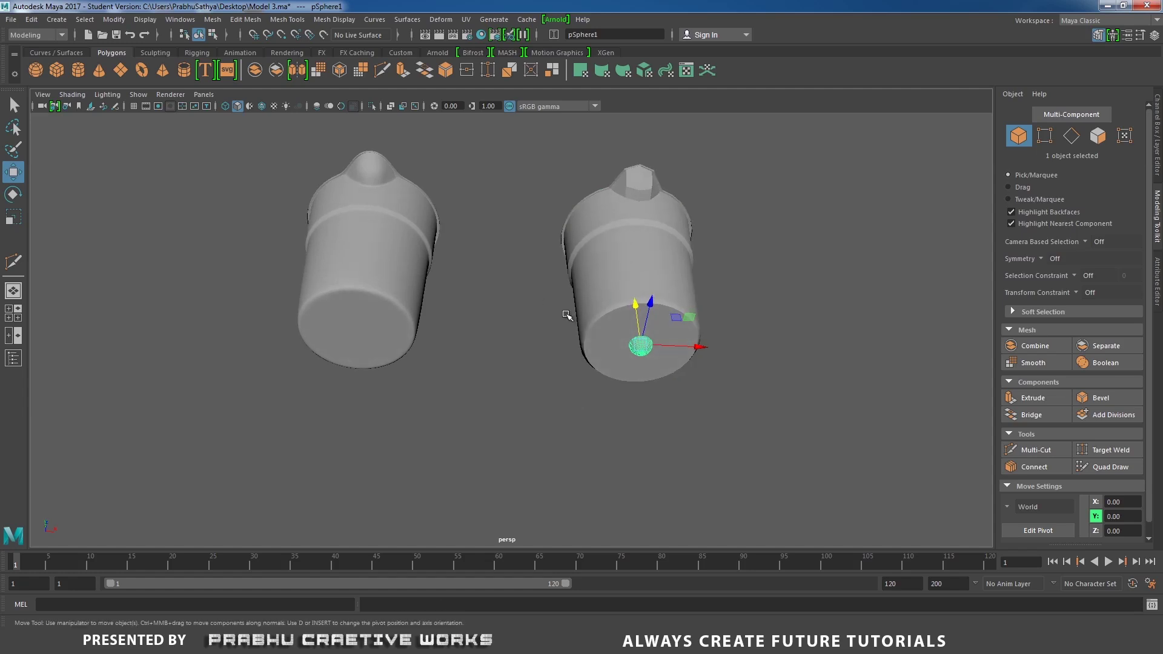
middle_click_drag(569, 317, 426, 336, "alt")
right_click_drag(426, 336, 532, 428, "alt")
left_click_drag(385, 340, 704, 334)
middle_click_drag(710, 379, 612, 387, "alt")
right_click_drag(613, 387, 717, 401, "alt")
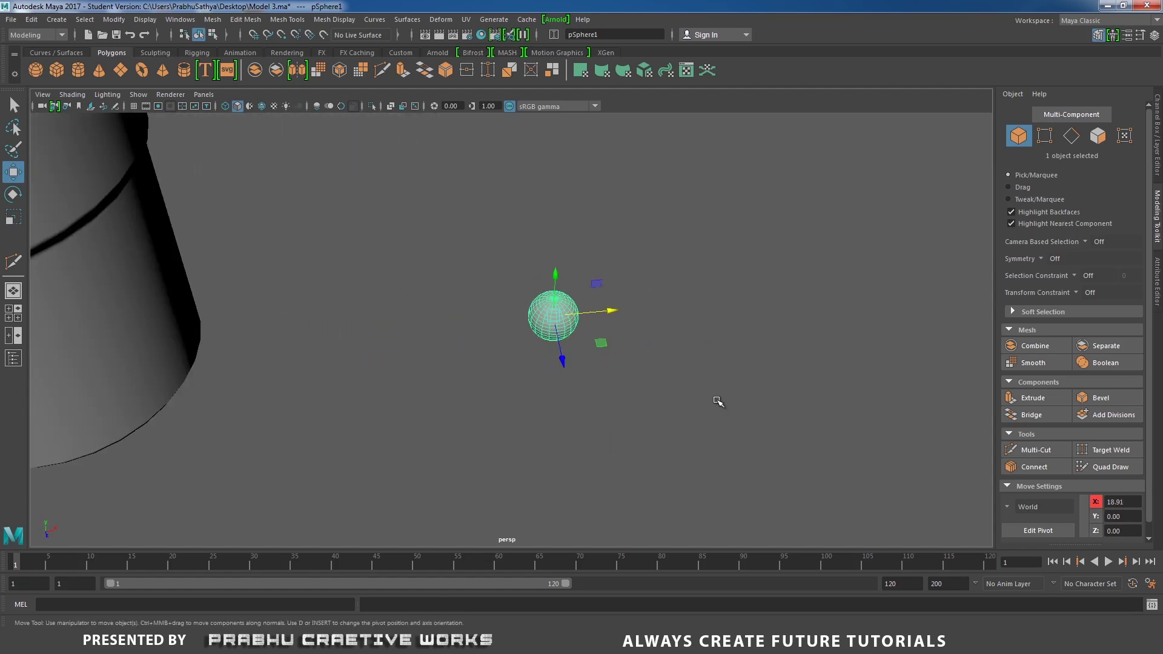
- Select alternate edges around the sphere's top pole and delete them
key("f")
left_click_drag(563, 341, 576, 397, "alt")
right_click_drag(576, 397, 788, 469, "alt")
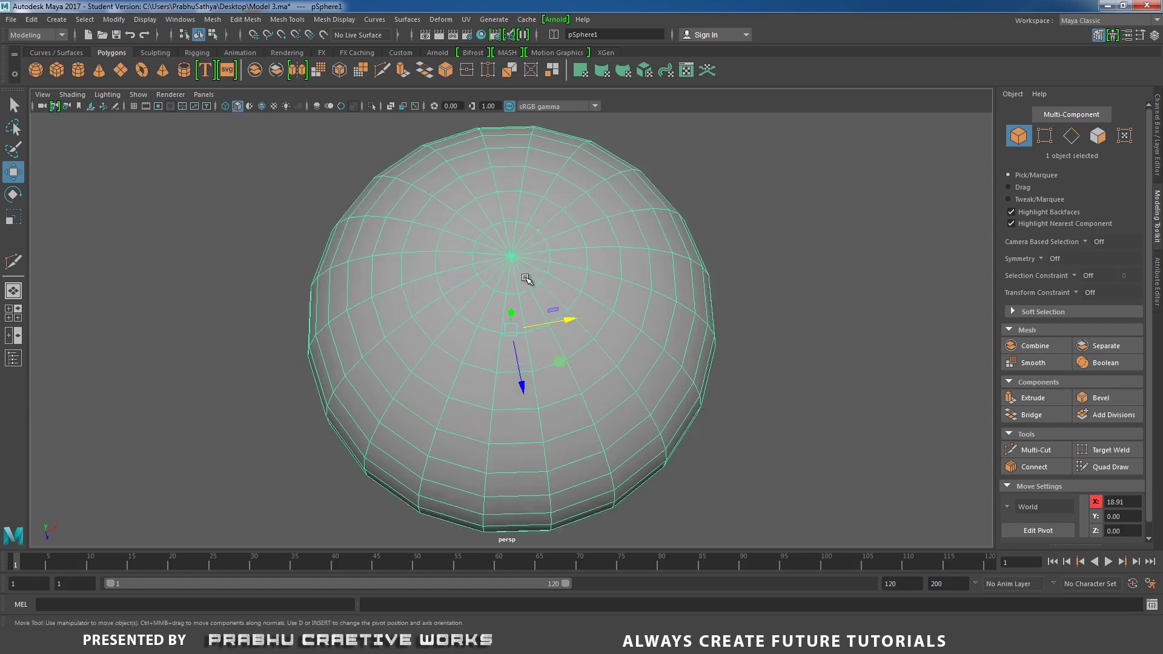
mouse_move(503, 314)
left_mouse_down("alt")
mouse_move(499, 171)
mouse_move(496, 330)
left_mouse_up("alt")
scroll(548, 265, "up", 3)
right_click_drag(547, 261, 532, 232)
left_click(543, 257)
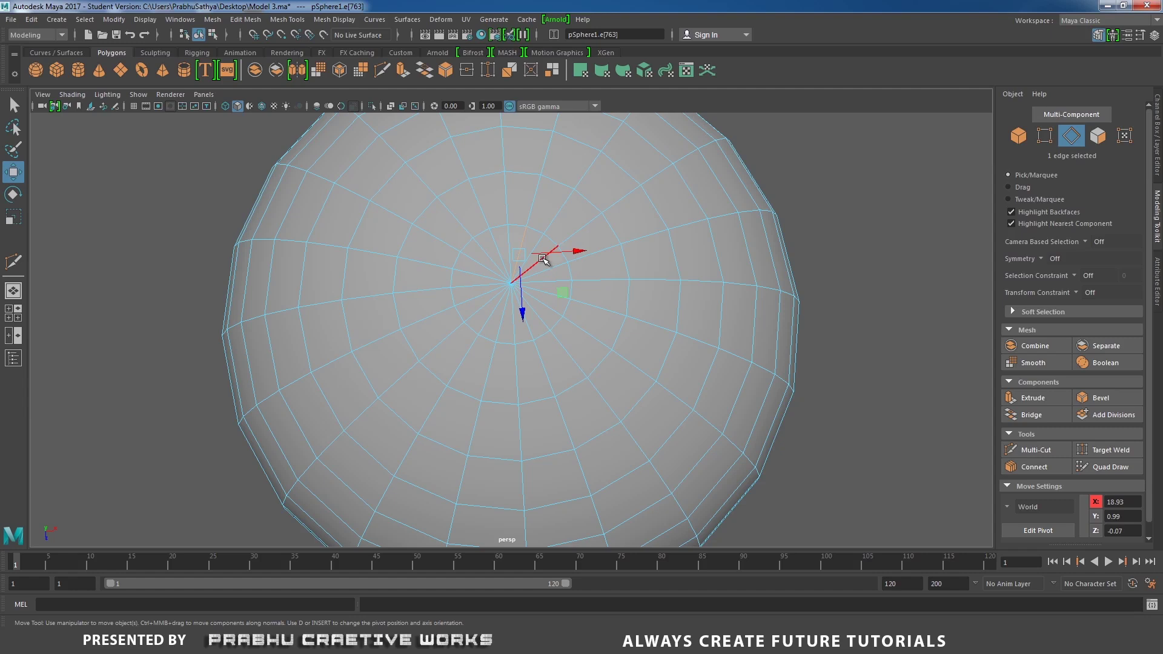
key("q")
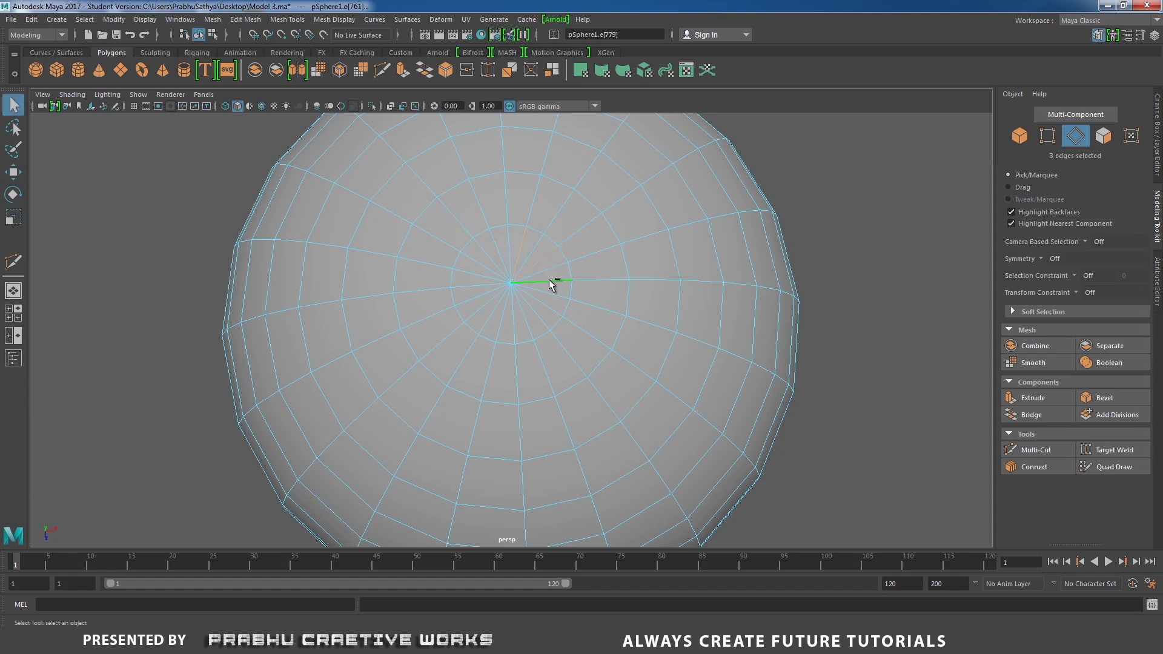
left_click(549, 303, "shift")
left_click(530, 321, "shift")
right_click_drag(515, 293, 501, 356, "shift")
key("r")
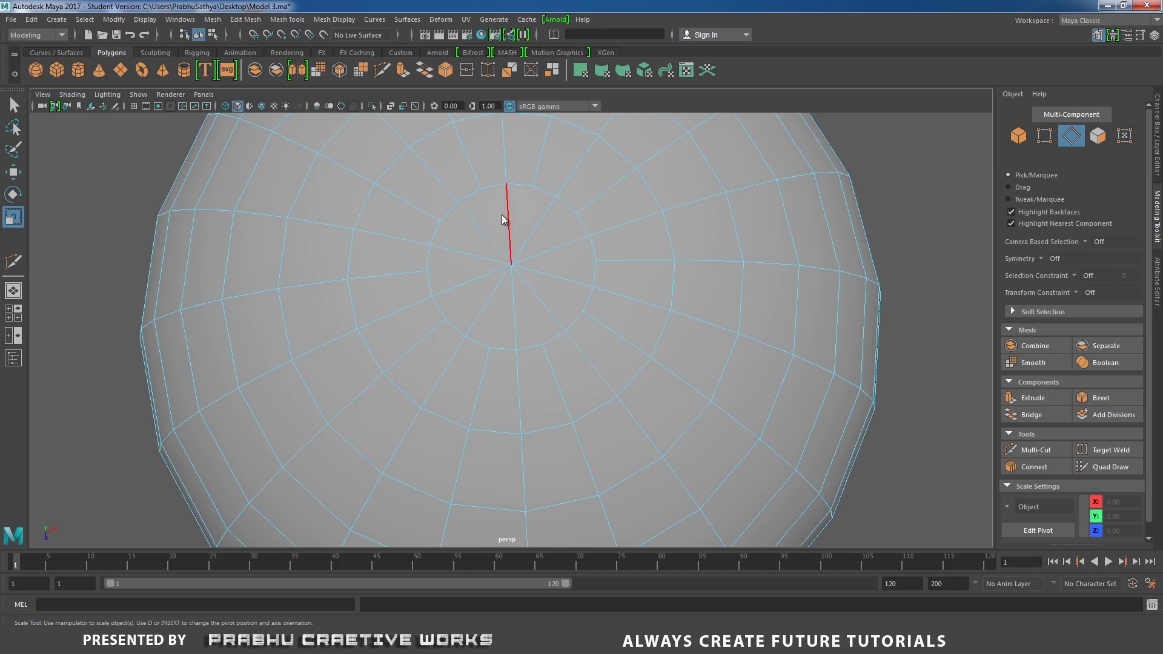
- Return the sphere to object selection and turn on its smooth preview to examine the thinned-out pole
right_click_drag(503, 219, 602, 186)
right_click_drag(394, 291, 348, 277, "alt")
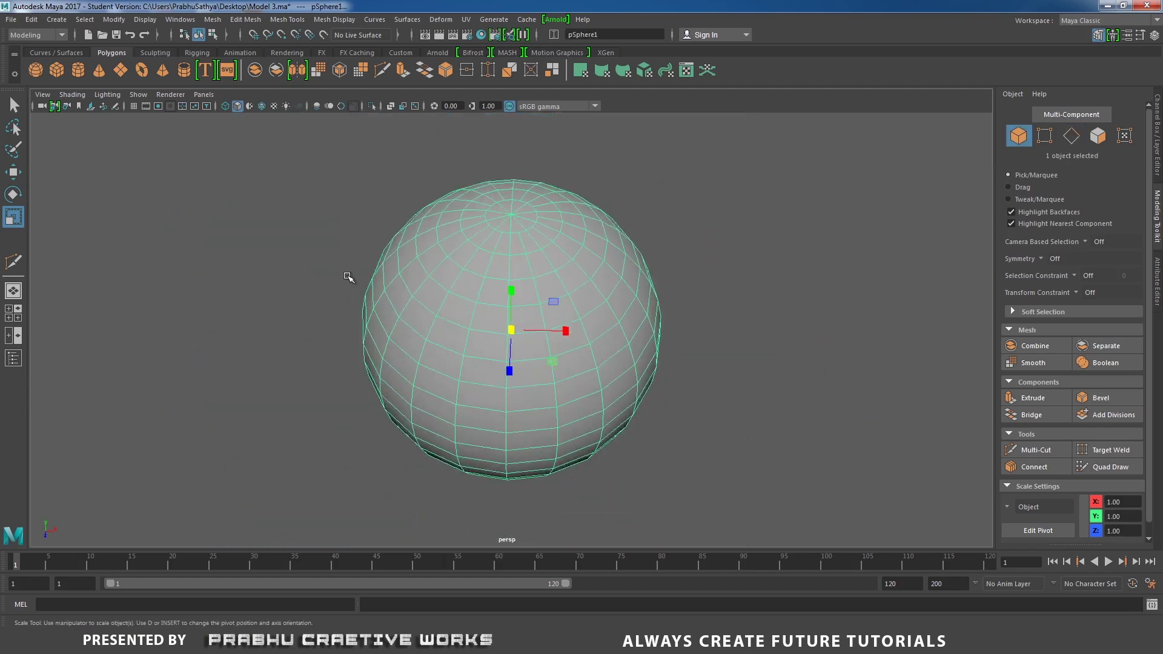
key("3")
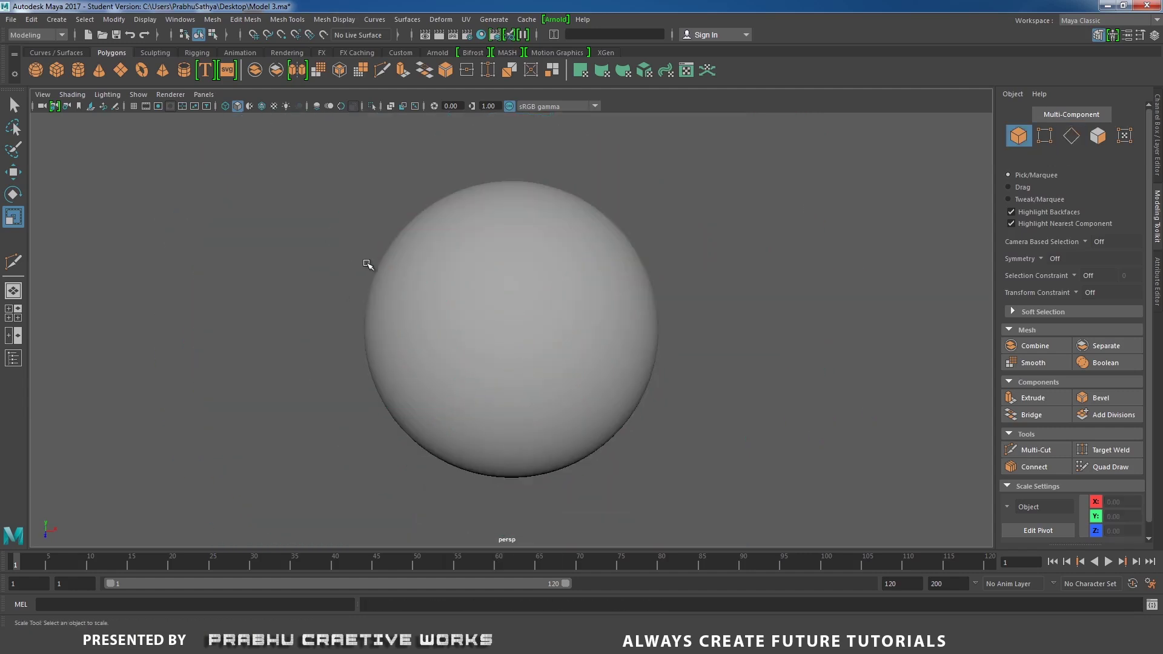
right_click_drag(438, 321, 508, 344, "alt")
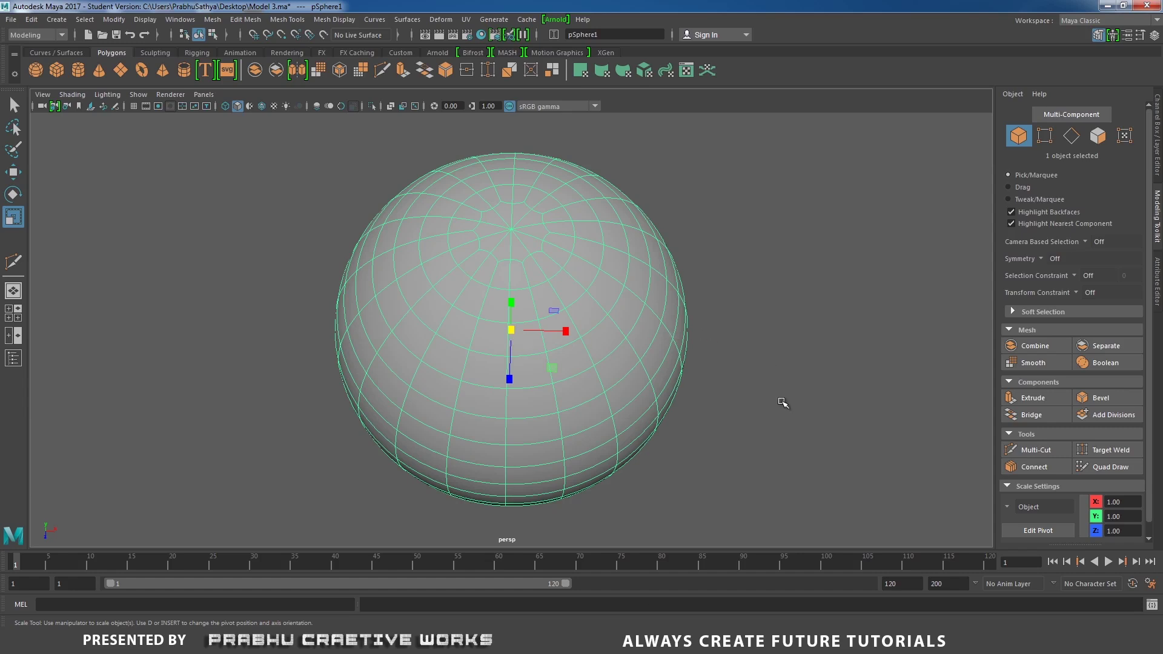
- Examine the original bucket from its spout side, select it briefly and reselect the small sphere beside it
right_click_drag(646, 398, 206, 307, "alt")
middle_click_drag(327, 301, 502, 320, "alt")
right_click_drag(502, 320, 340, 293, "alt")
left_click_drag(340, 294, 356, 249, "alt")
middle_click_drag(356, 249, 416, 356, "alt")
left_click_drag(416, 355, 411, 325, "alt")
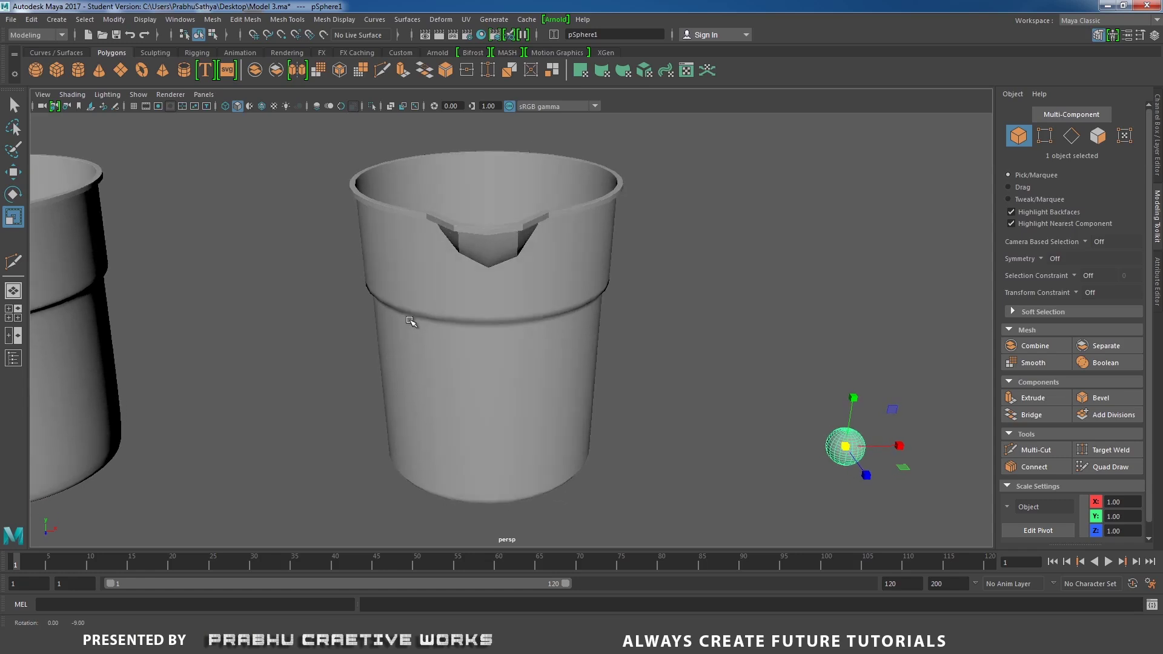
left_click(440, 303)
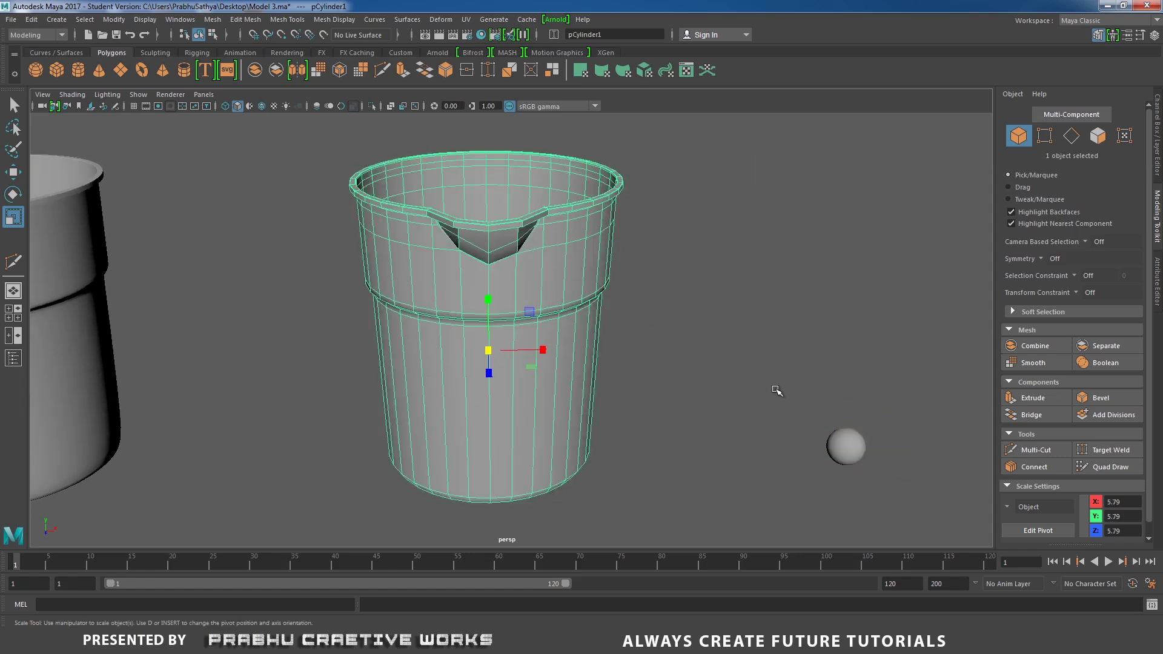
left_click(845, 447)
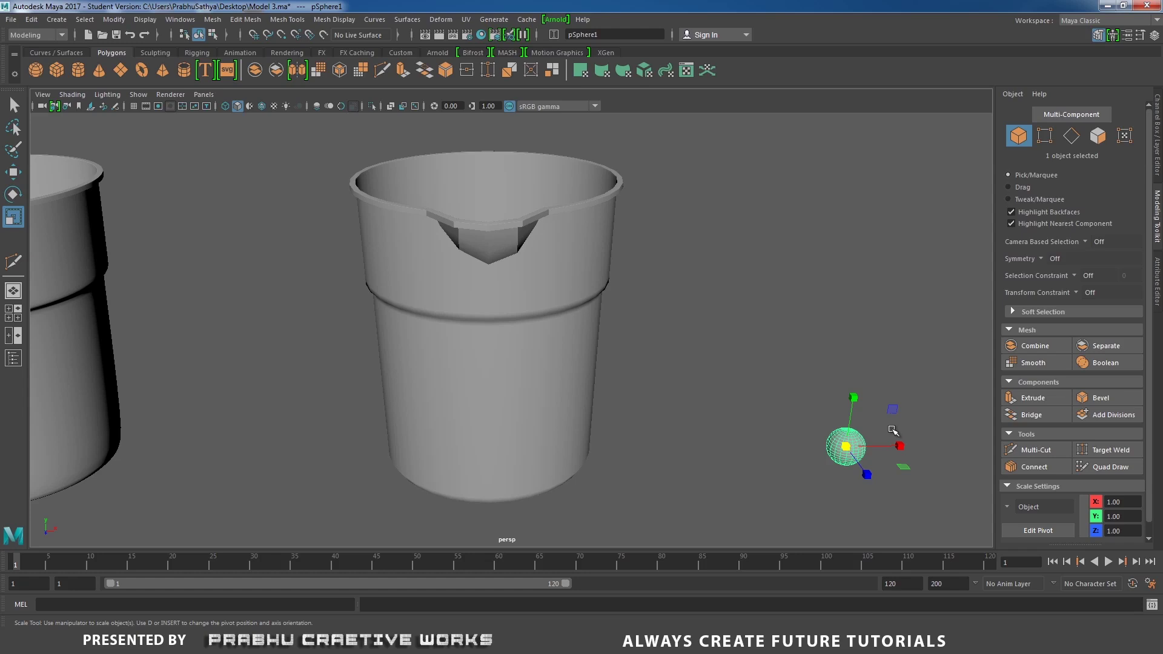